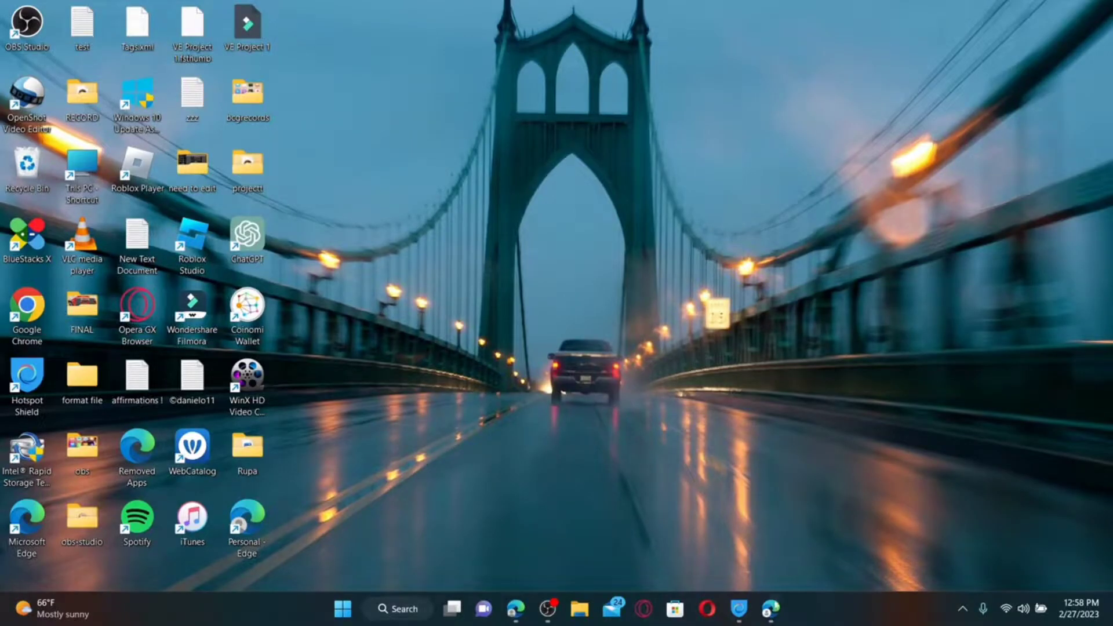
pyautogui.click(772, 608)
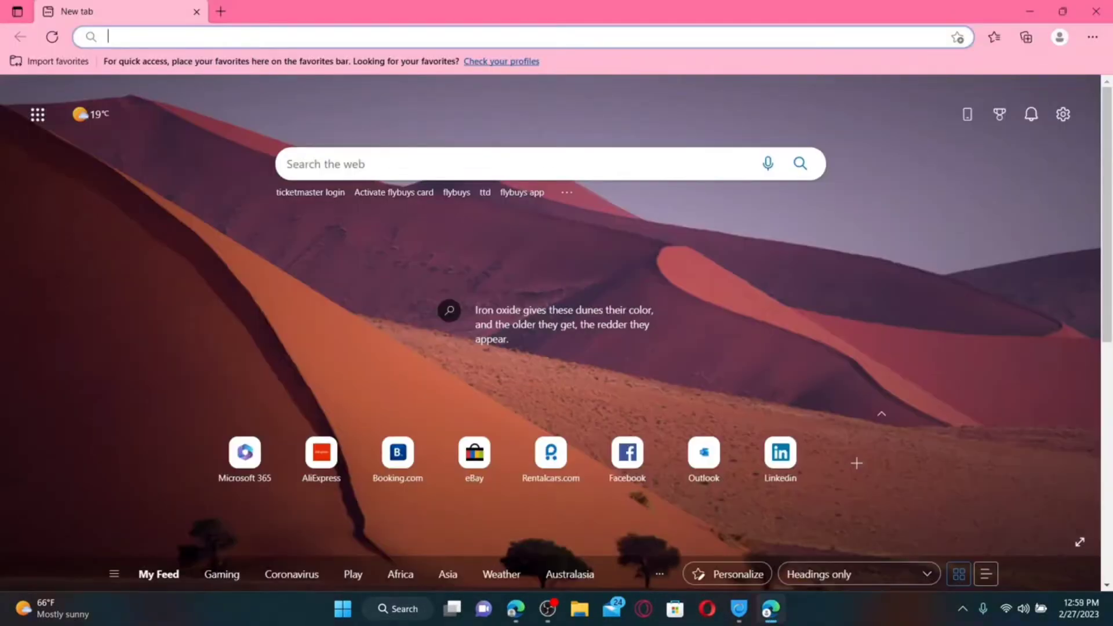
pyautogui.write('www')
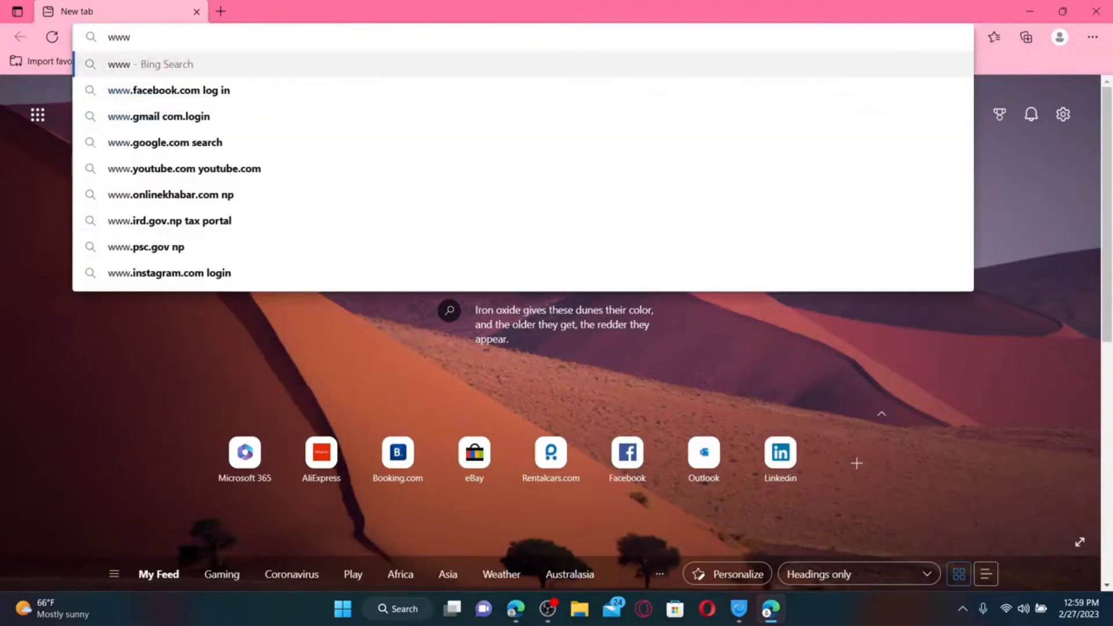
pyautogui.write('.ticketmaster.com')
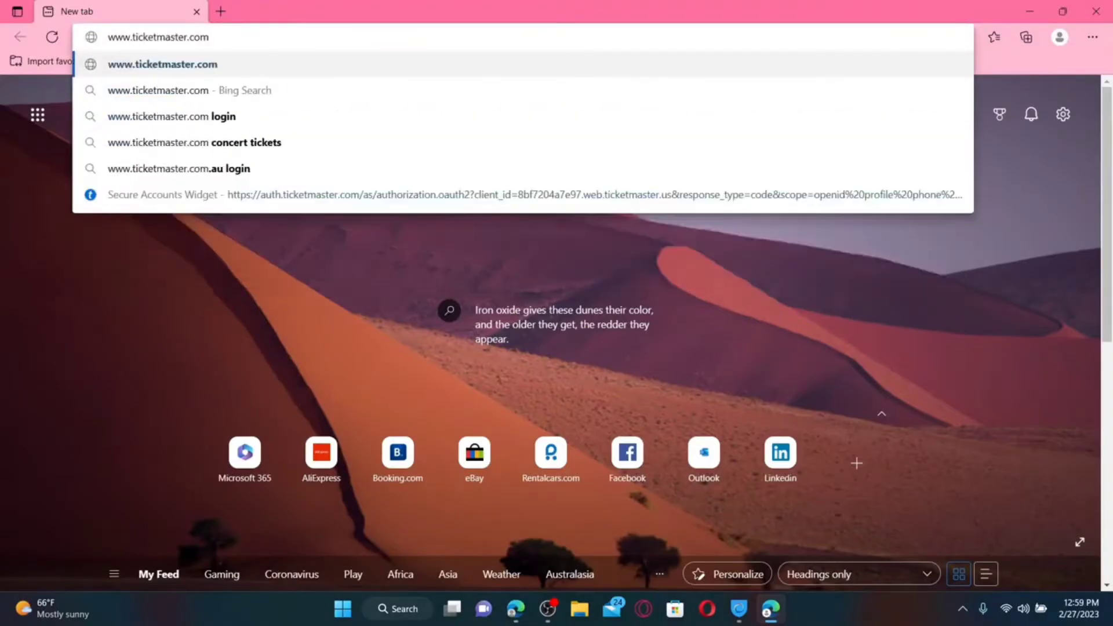
pyautogui.press('Return')
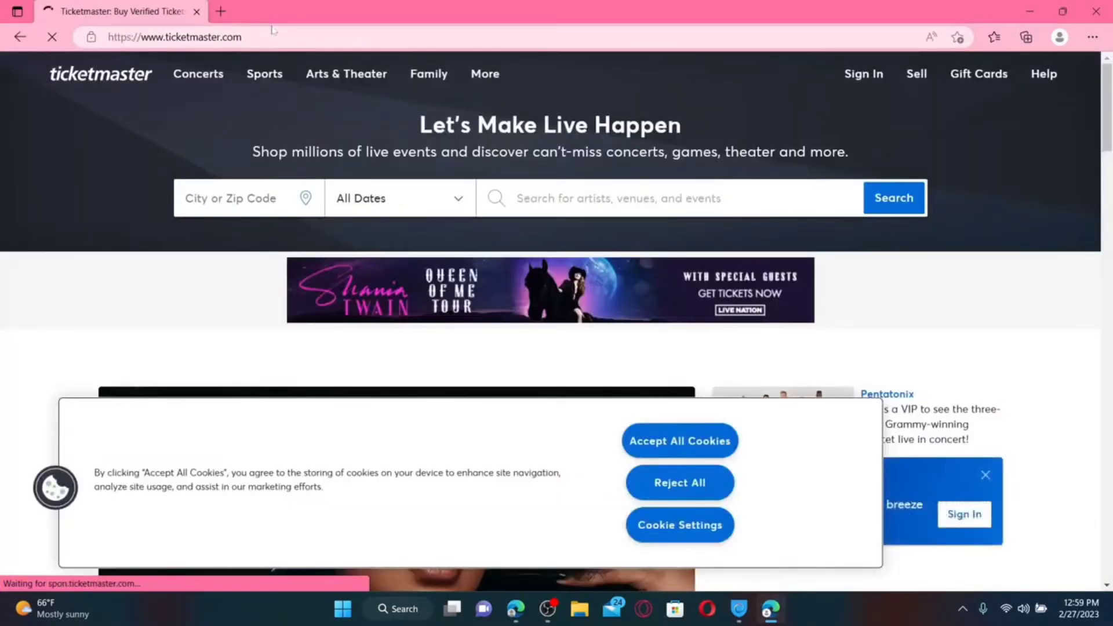
# Step: Reject all cookies, scroll through the home page, and block the site's notification request
pyautogui.click(680, 484)
pyautogui.scroll(-2, 714, 336)
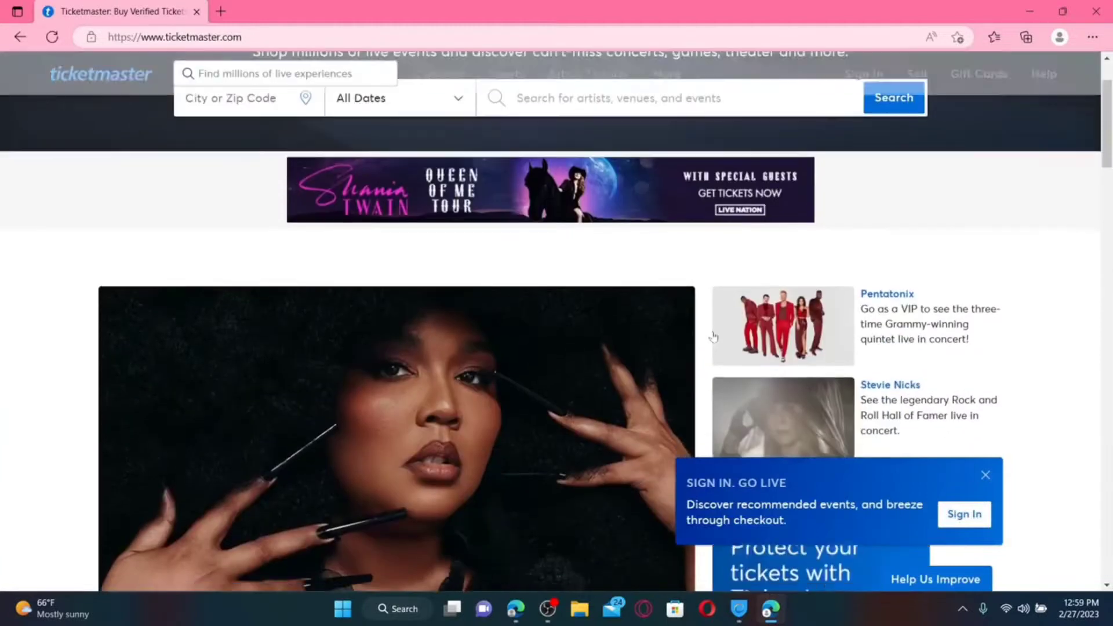
pyautogui.scroll(-2, 714, 336)
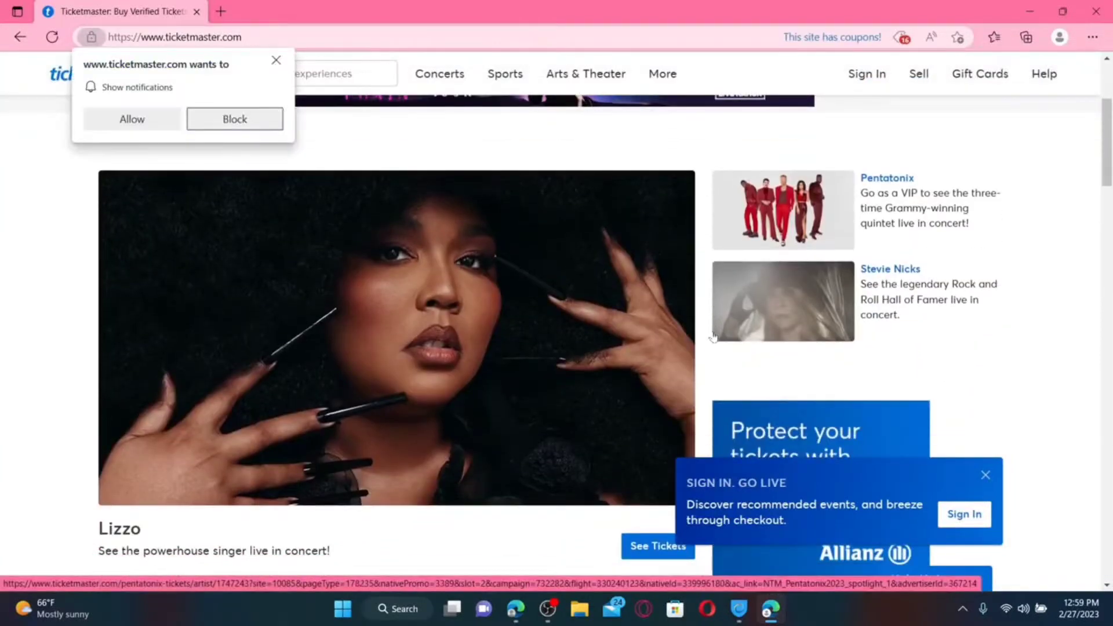
pyautogui.scroll(-2, 714, 336)
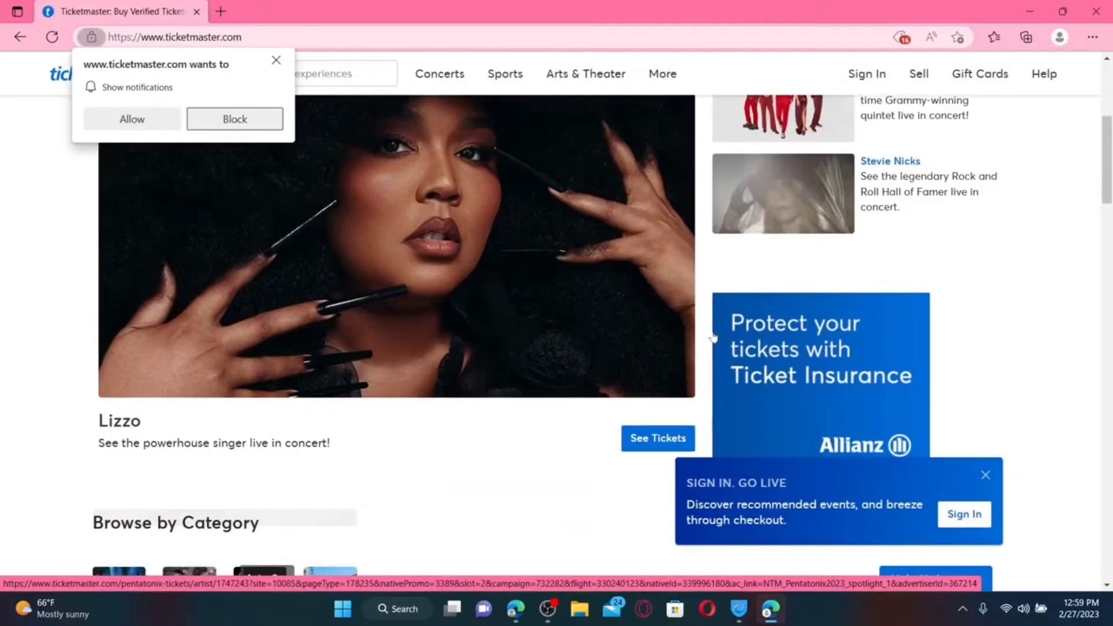
pyautogui.scroll(-2, 714, 337)
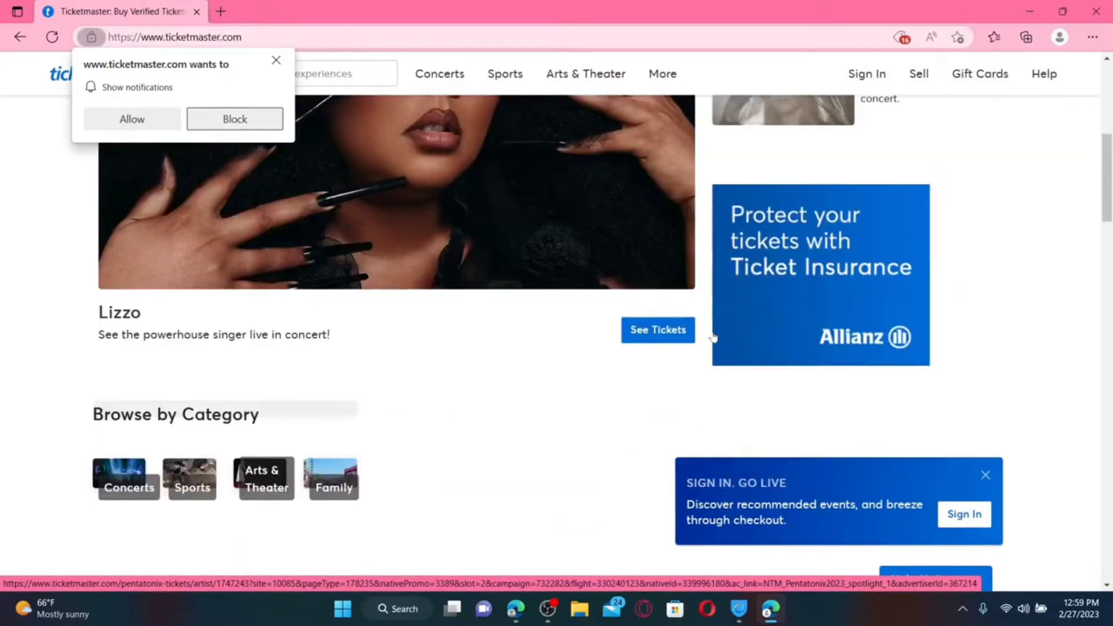
pyautogui.scroll(-4, 713, 337)
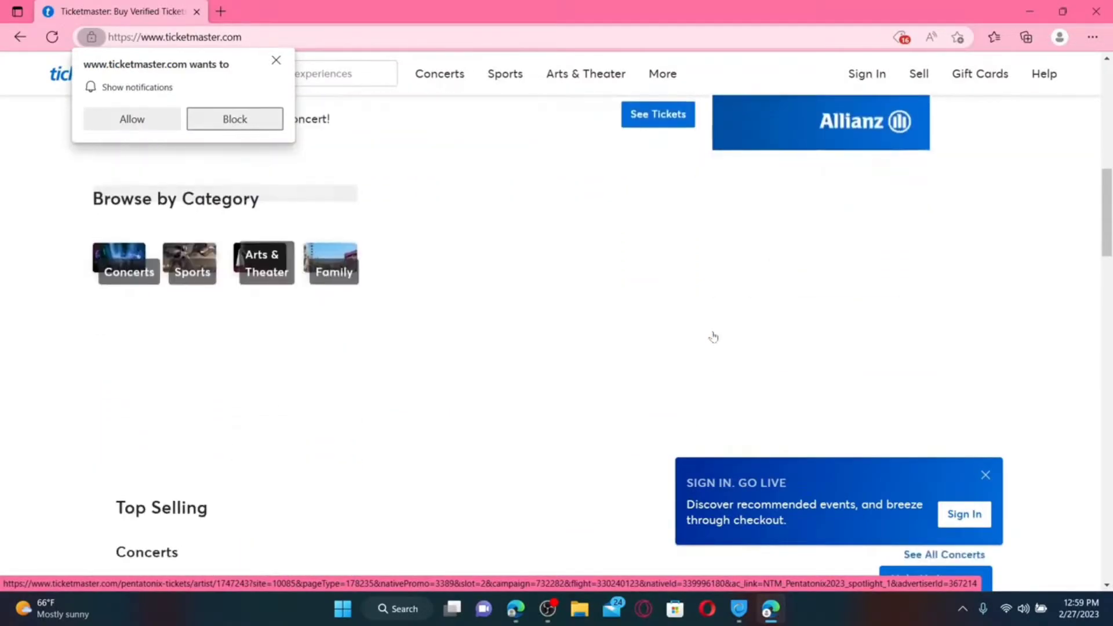
pyautogui.scroll(-3, 714, 337)
pyautogui.scroll(12, 714, 337)
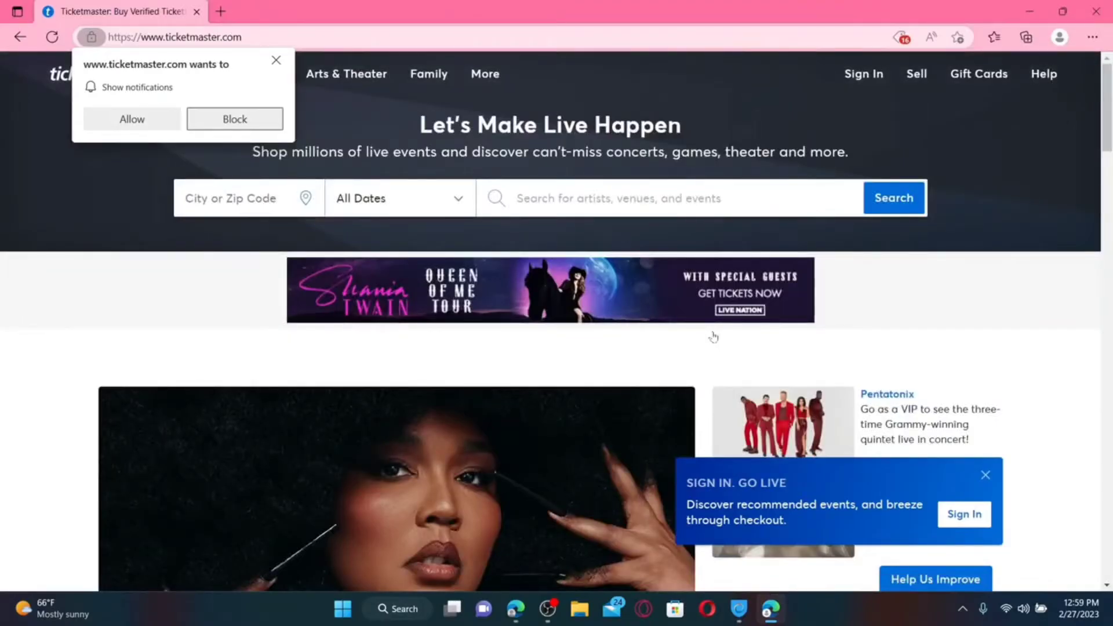
pyautogui.click(713, 337)
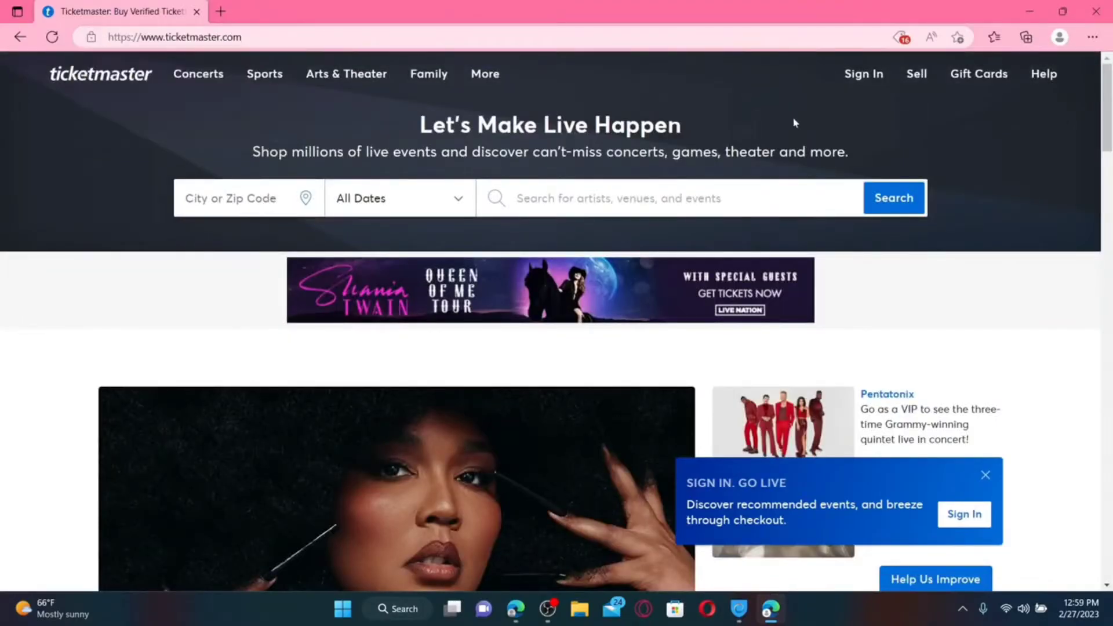
# Step: Go to the Sign In page and switch to the new-account Sign Up form
pyautogui.click(858, 75)
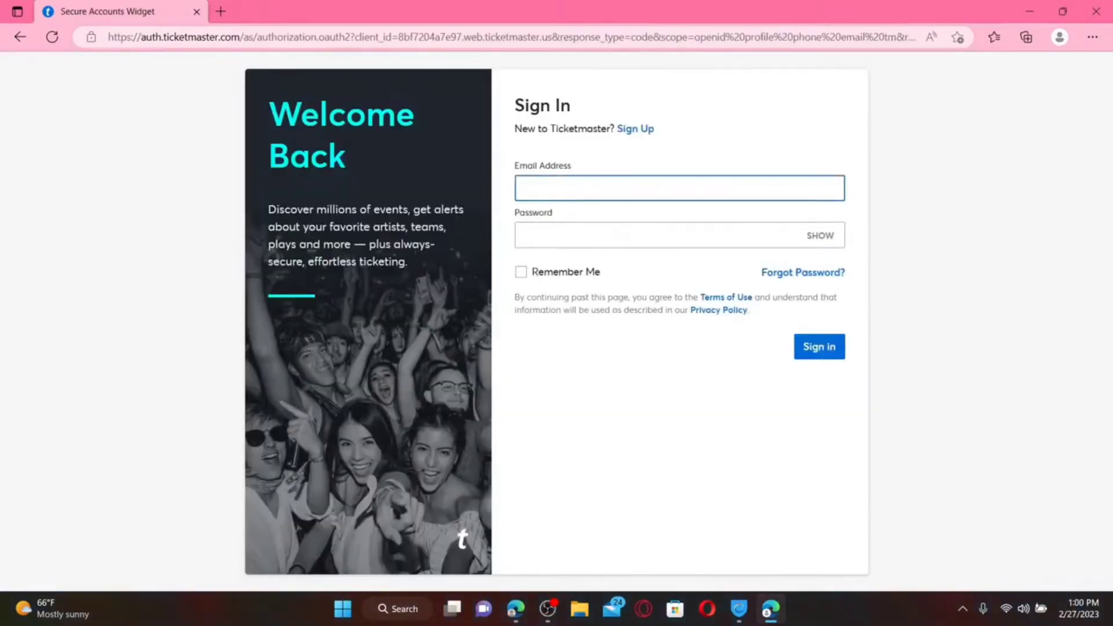
pyautogui.press('Tab')
pyautogui.click(614, 297)
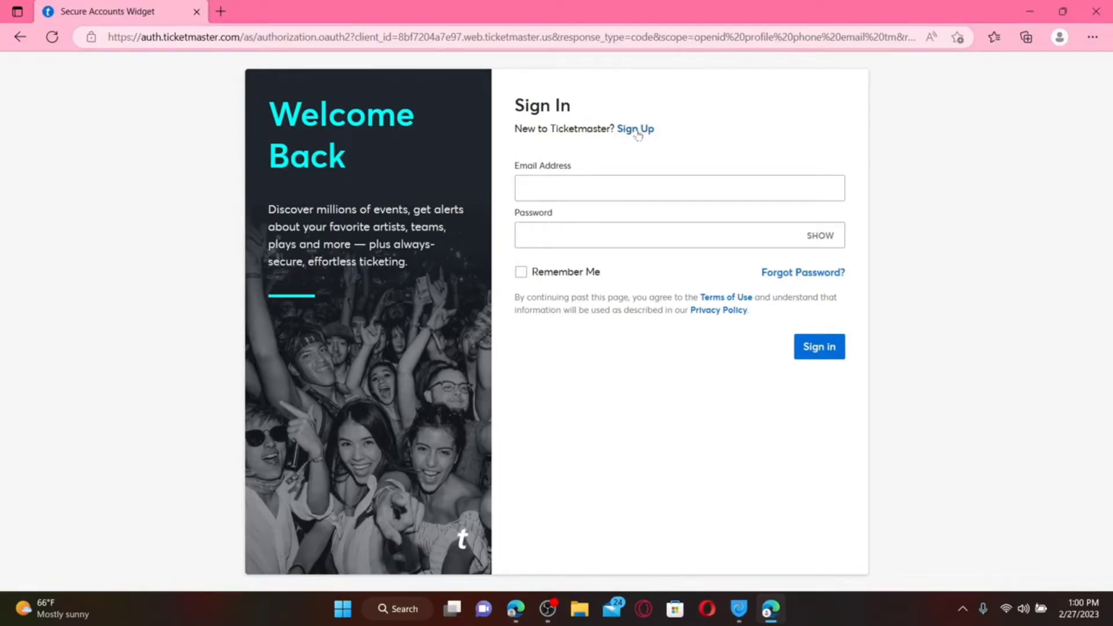
pyautogui.click(638, 130)
# Step: Paste the account email address and password into the Sign Up form
pyautogui.click(691, 228)
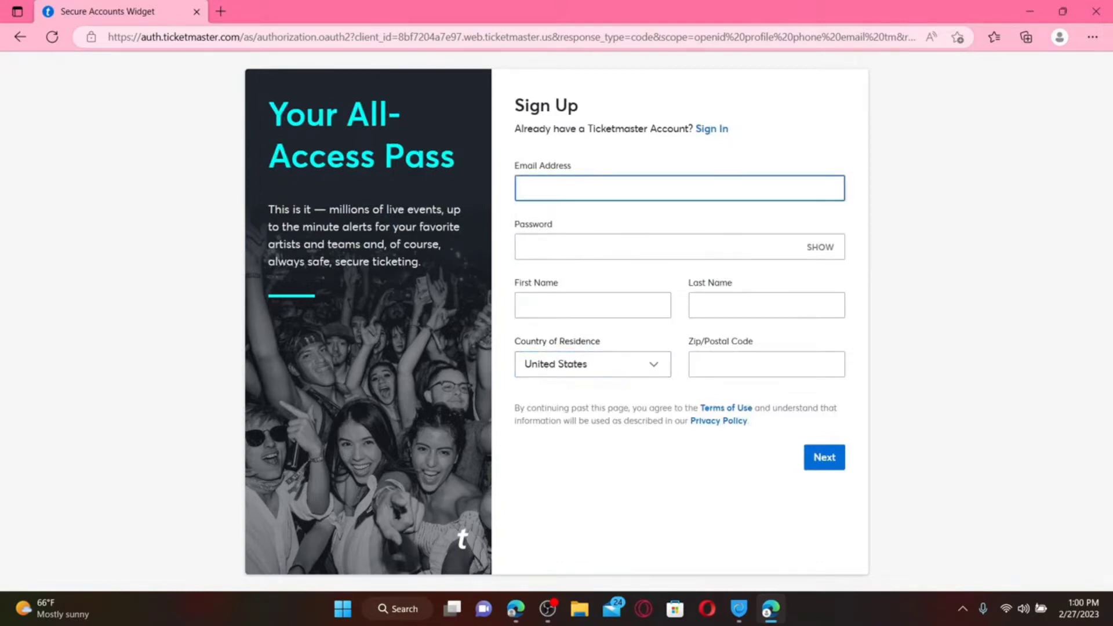
pyautogui.hotkey('ctrl', 'v')
pyautogui.click(587, 249)
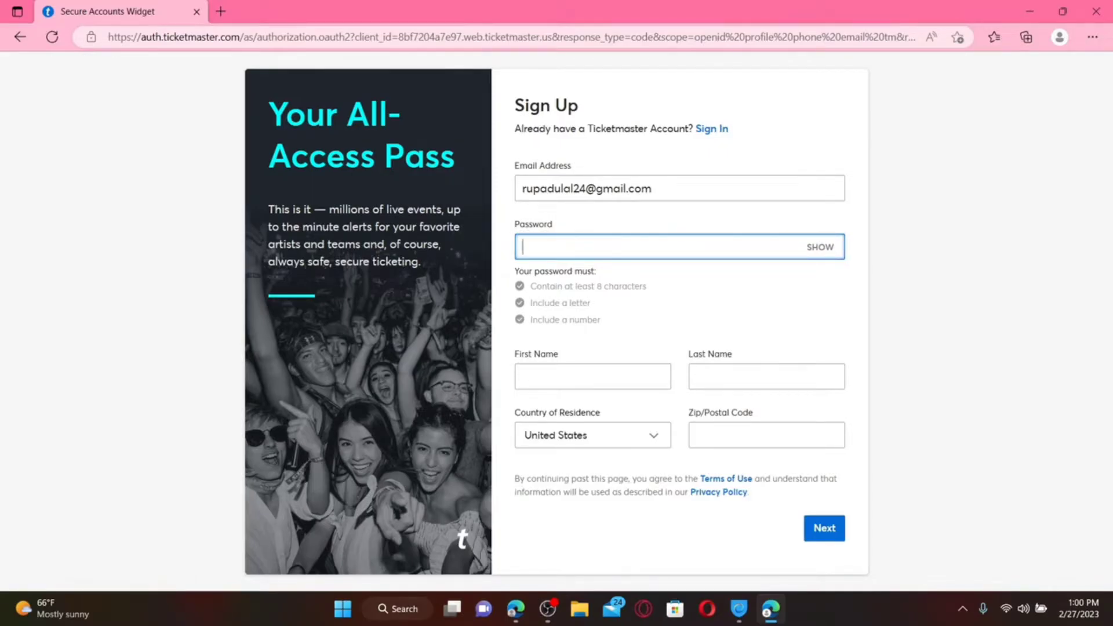
pyautogui.hotkey('ctrl', 'v')
# Step: Enter the first and last name, keep United States, add the zip code, and submit
pyautogui.click(628, 296)
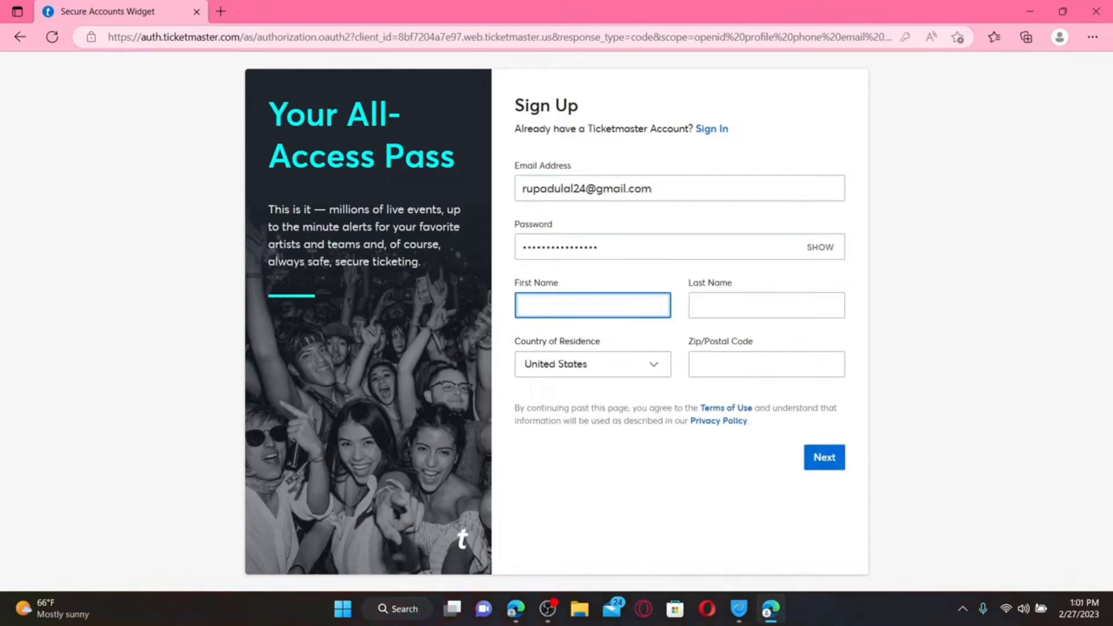
pyautogui.press('Tab')
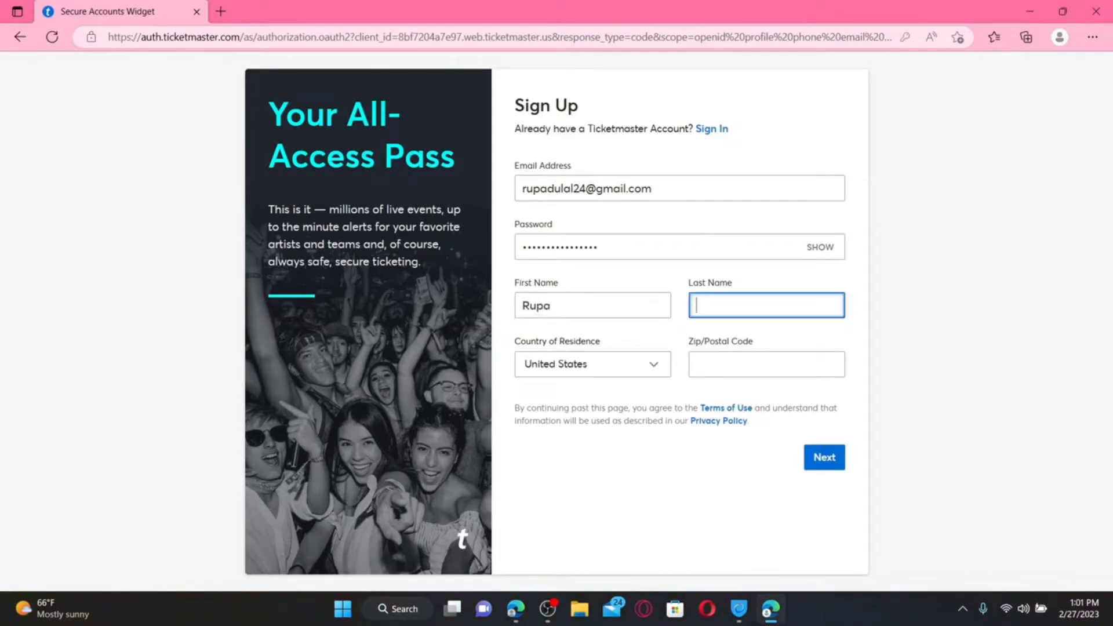
pyautogui.click(656, 374)
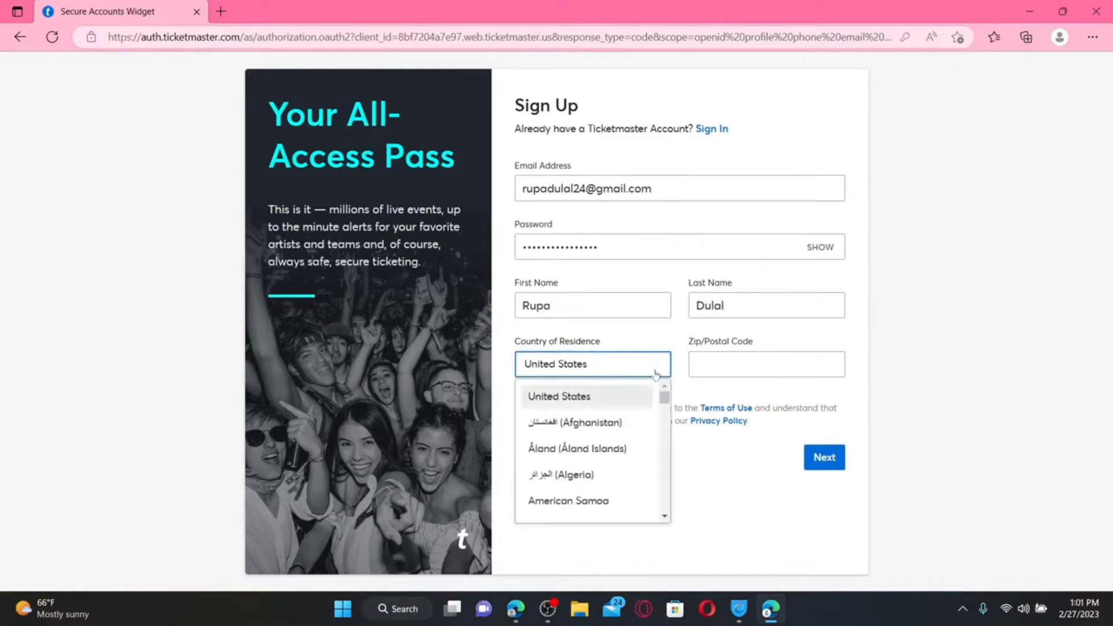
pyautogui.click(609, 394)
pyautogui.click(705, 365)
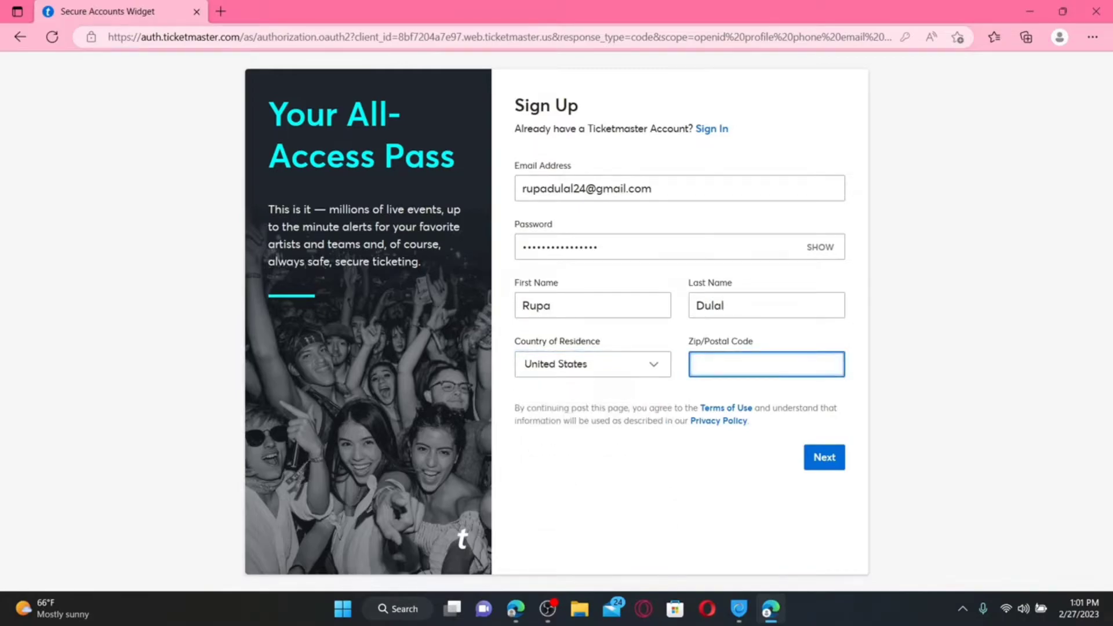
pyautogui.write('30055')
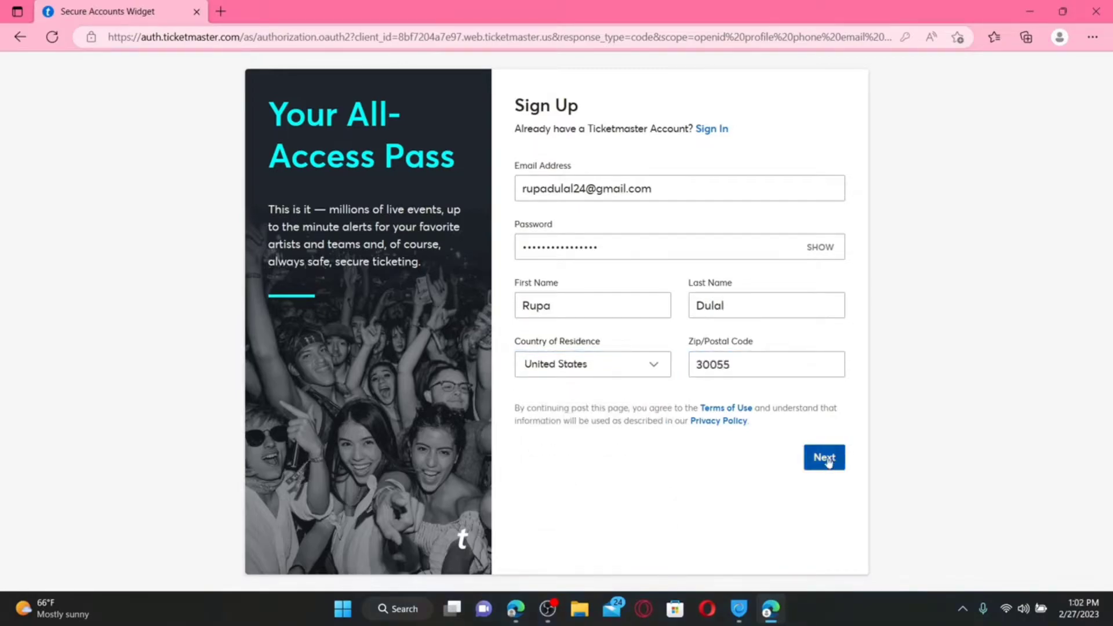
pyautogui.click(828, 460)
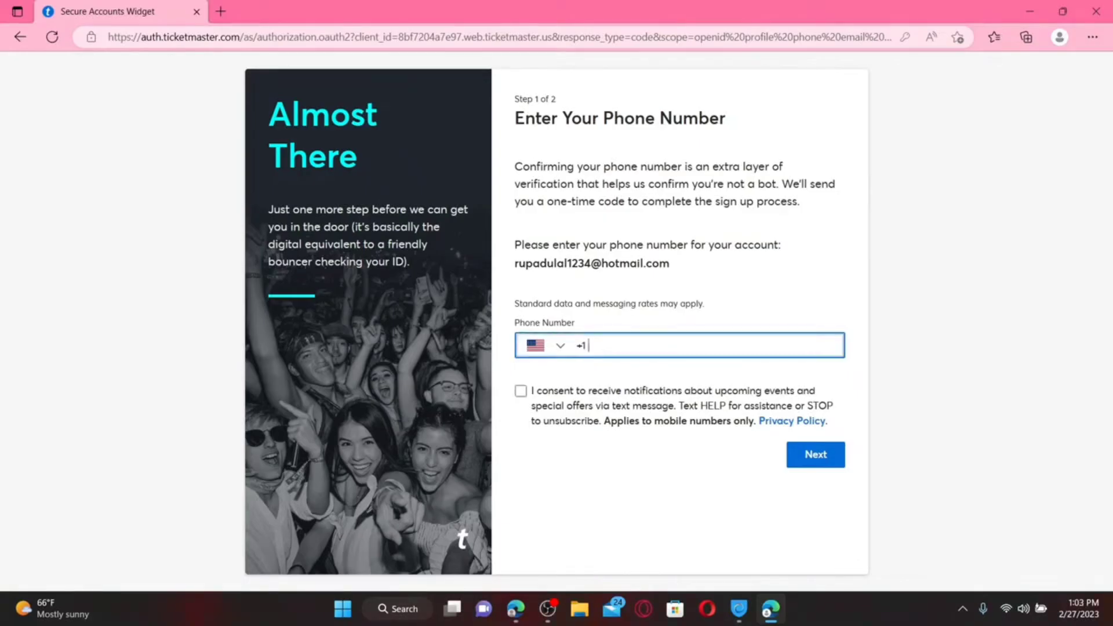
# Step: Paste the phone number, leave text-message consent unchecked, and continue to code confirmation
pyautogui.click(520, 393)
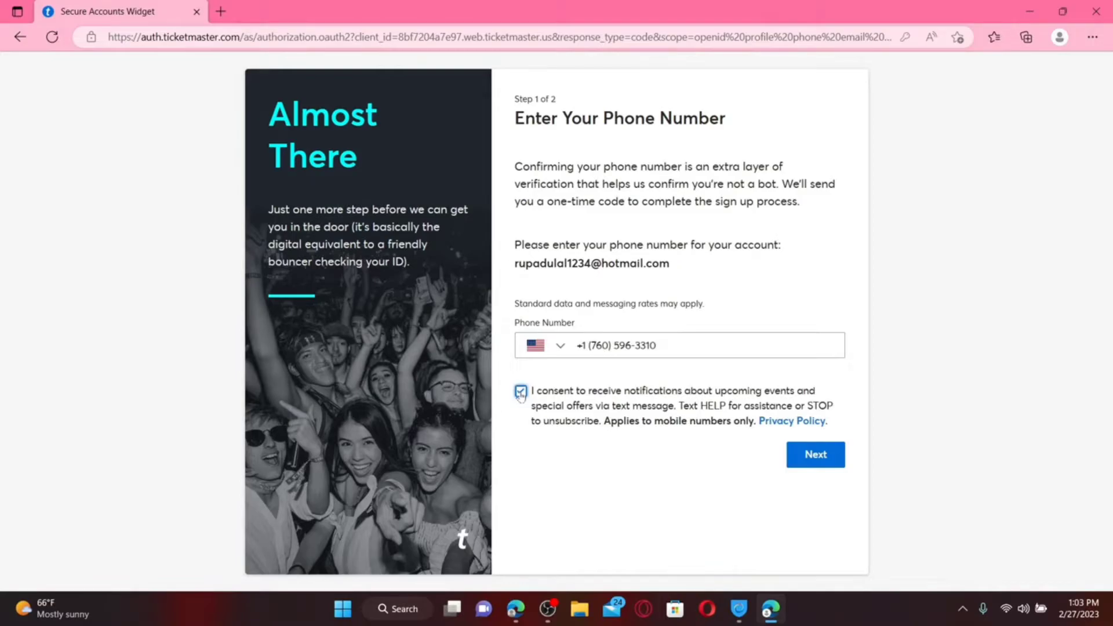
pyautogui.click(520, 393)
pyautogui.click(799, 459)
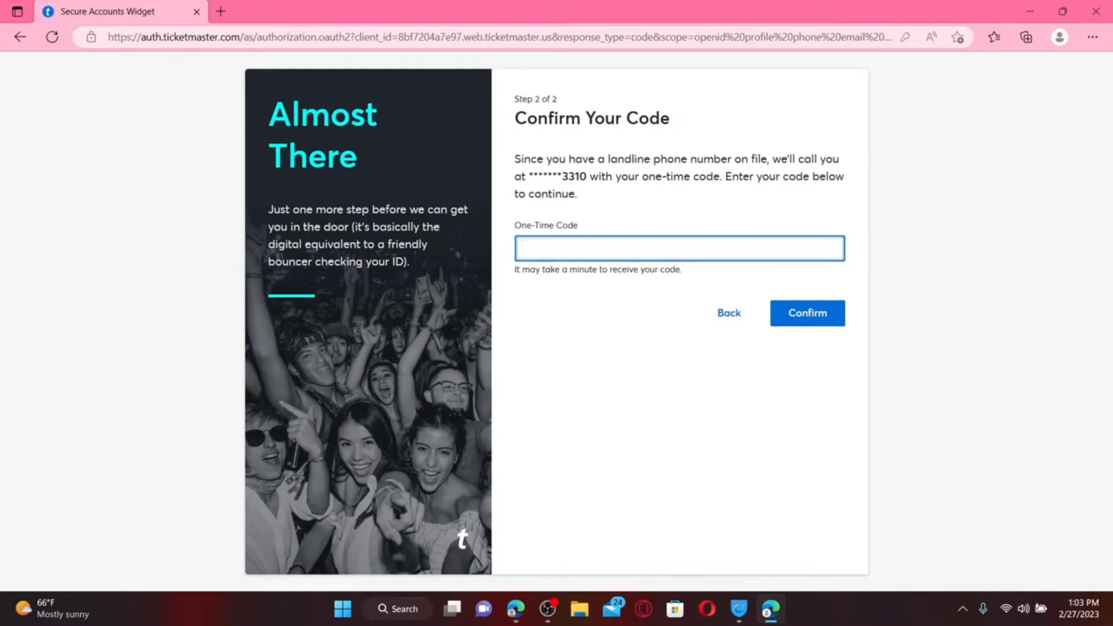
# Step: Paste the one-time verification code into the One-Time Code field
pyautogui.hotkey('ctrl', 'v')
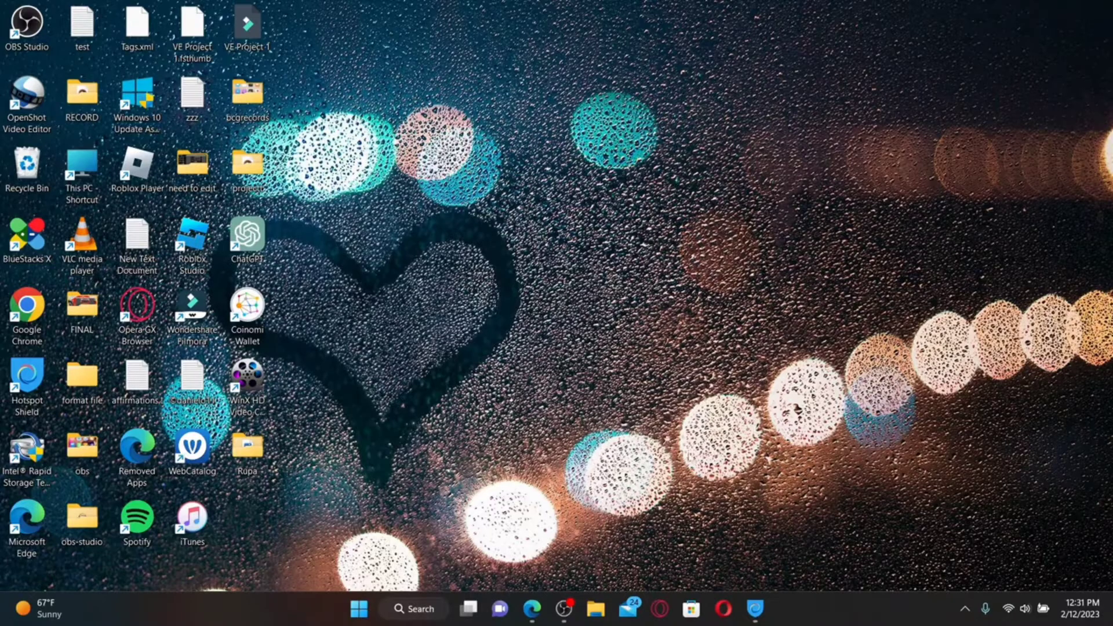
pyautogui.moveTo(531, 608)
pyautogui.click(450, 533)
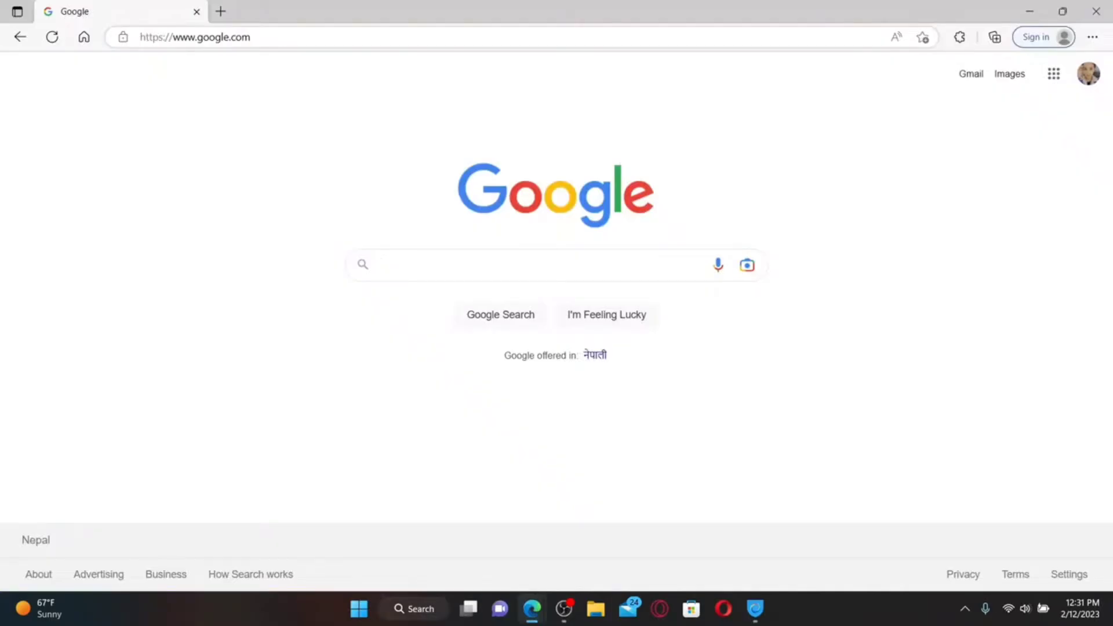
pyautogui.click(195, 36)
pyautogui.write('www.ticketmaster.com')
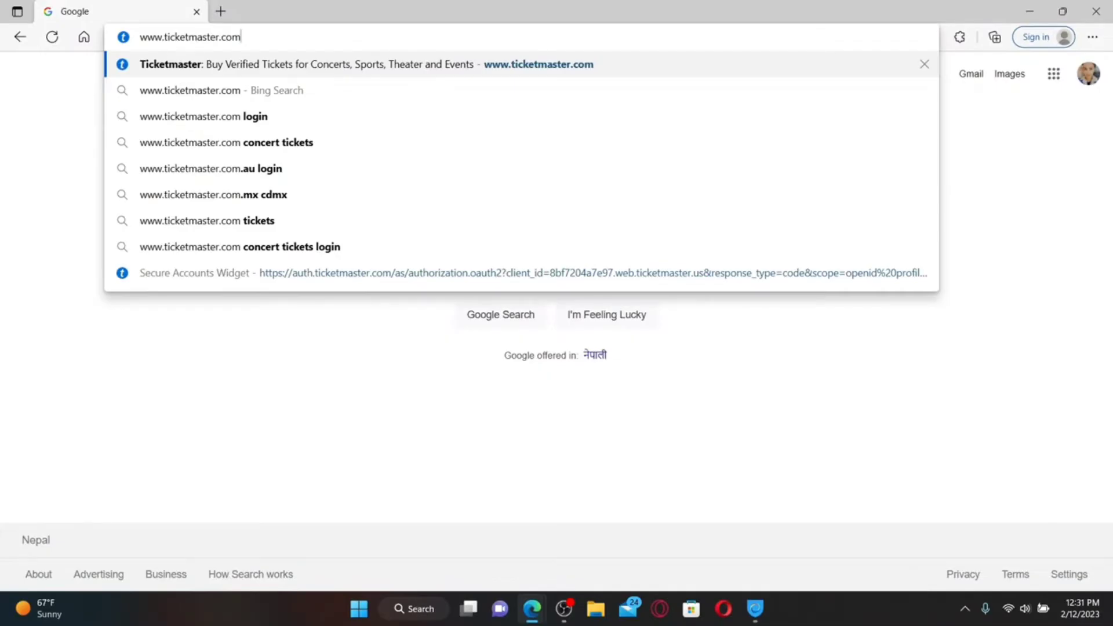
pyautogui.press('Return')
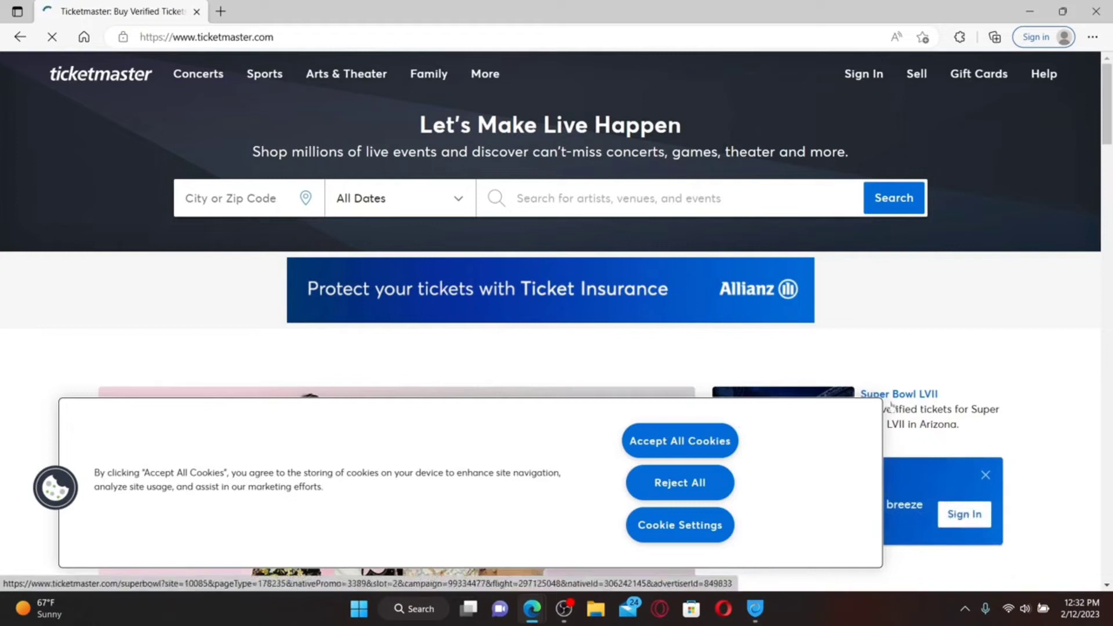
# Step: Dismiss the cookie banner, open Sign In, and delete the autofilled email address
pyautogui.click(732, 488)
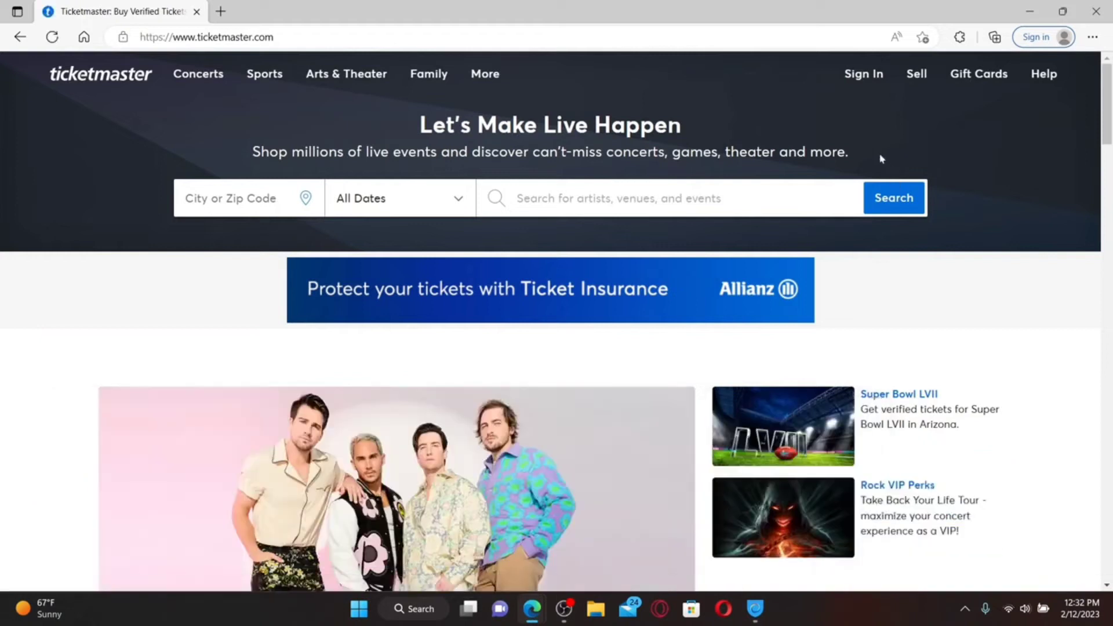
pyautogui.click(863, 74)
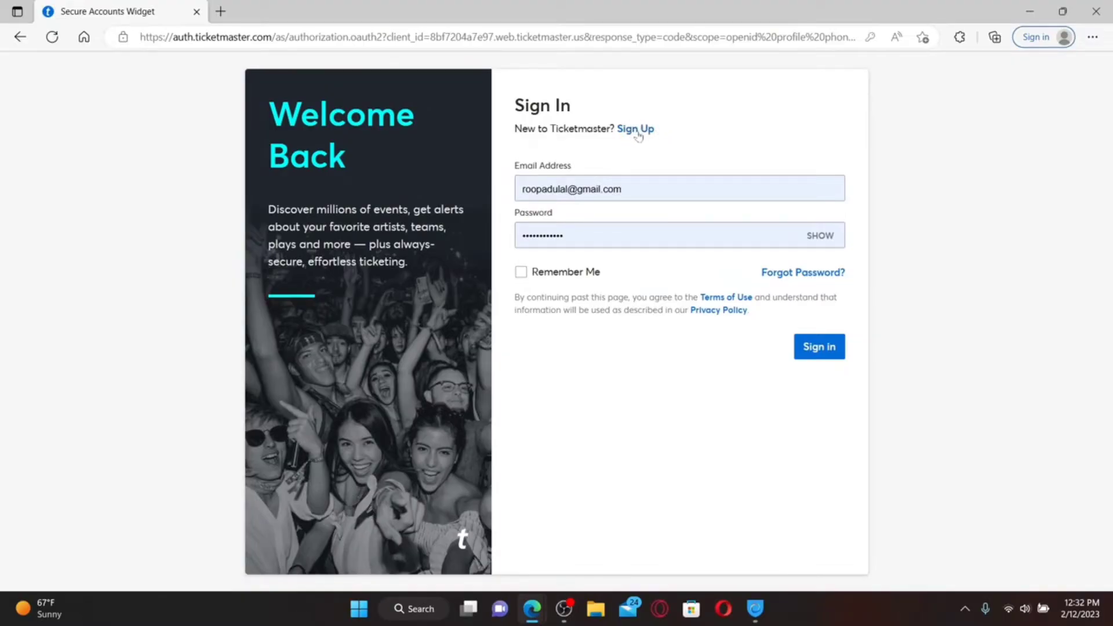
pyautogui.hotkey('ctrl', 'a')
pyautogui.press('BackSpace')
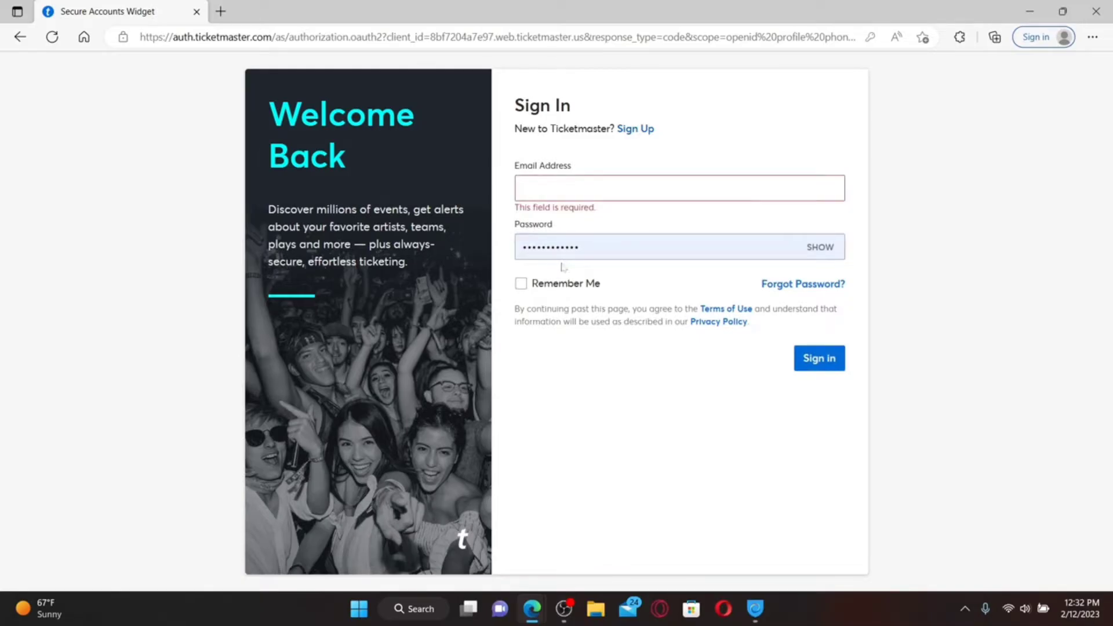
# Step: Paste the copied value, then reopen the Ticketmaster website in the browser
pyautogui.hotkey('ctrl', 'v')
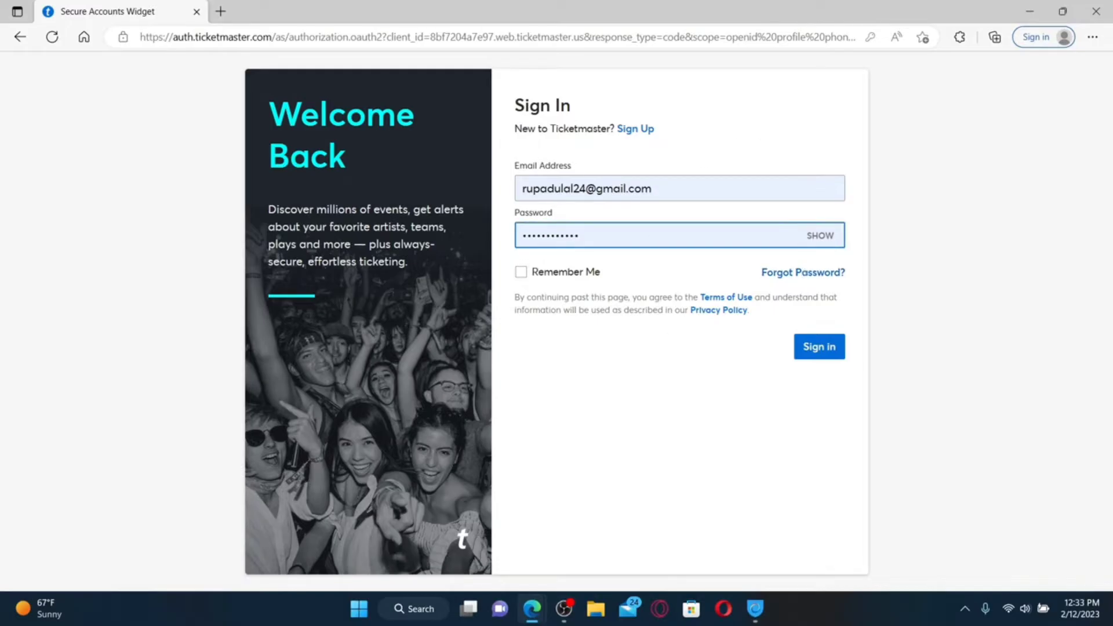
pyautogui.click(835, 349)
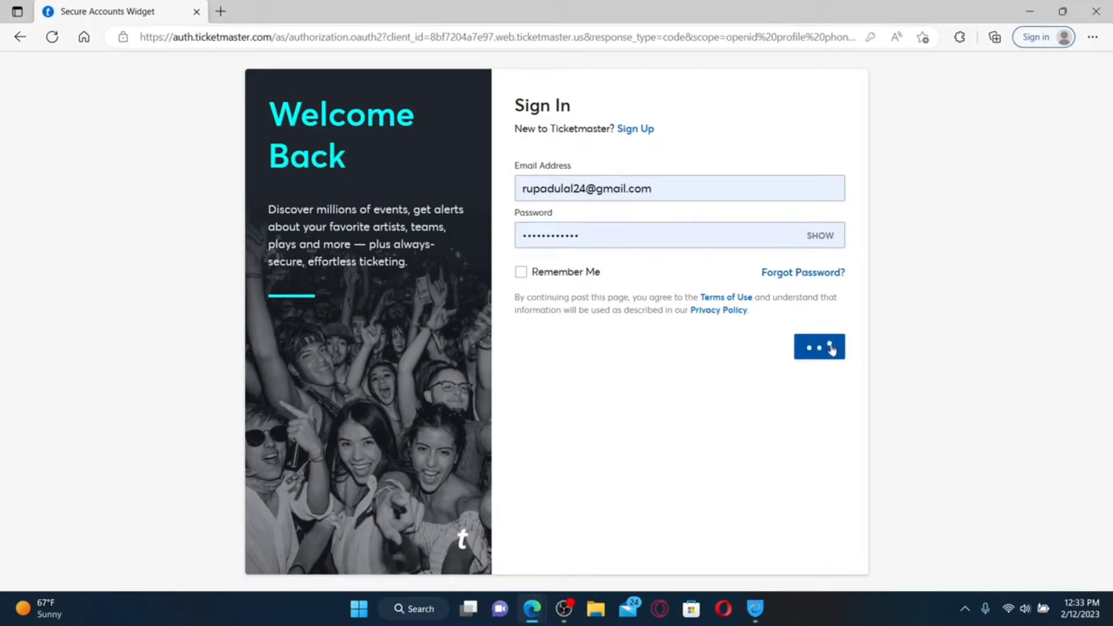
pyautogui.click(815, 349)
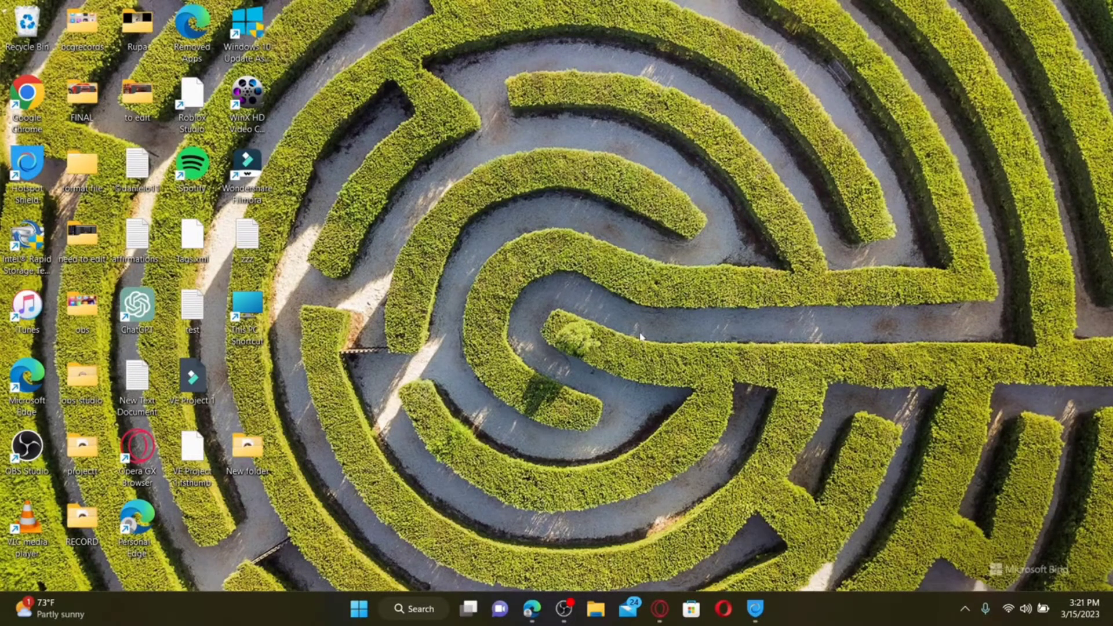
pyautogui.click(659, 609)
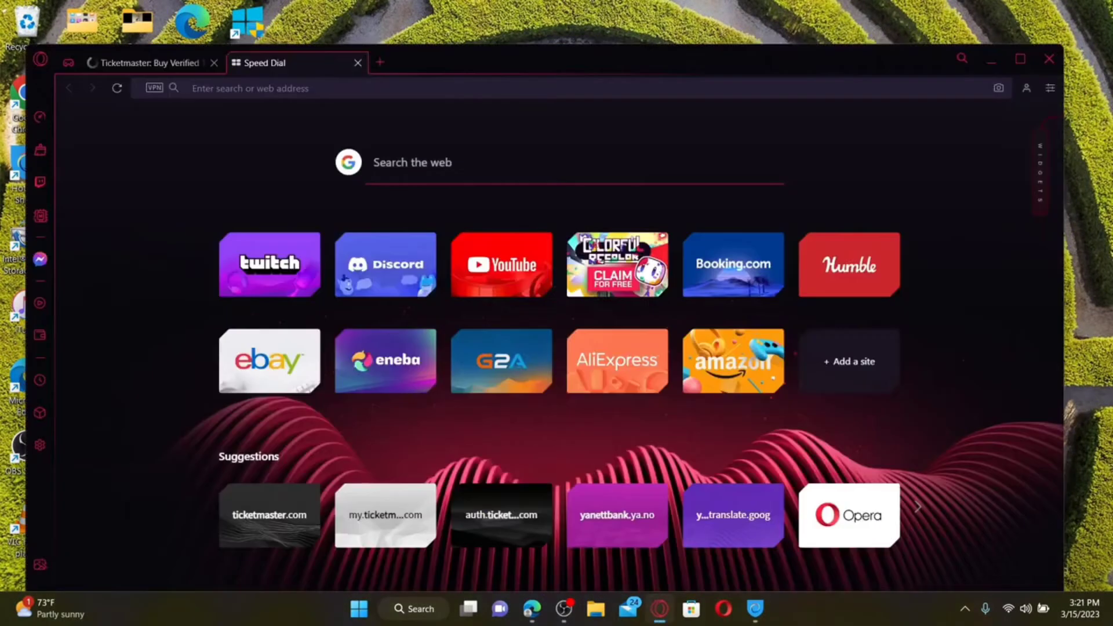
pyautogui.write('www.ticketmaster.com')
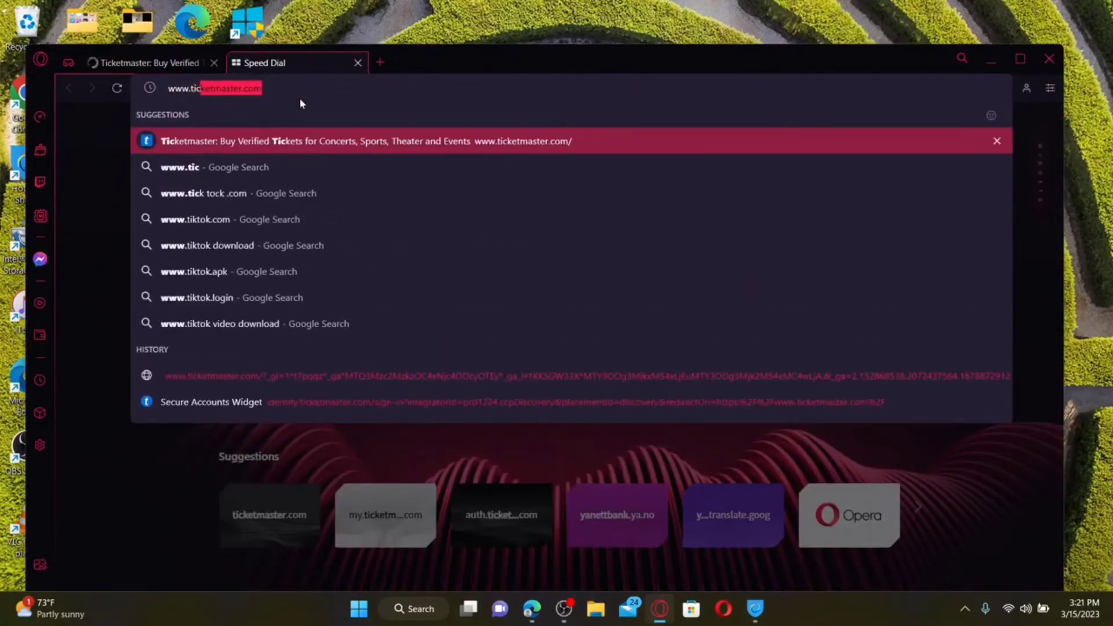
pyautogui.press('Return')
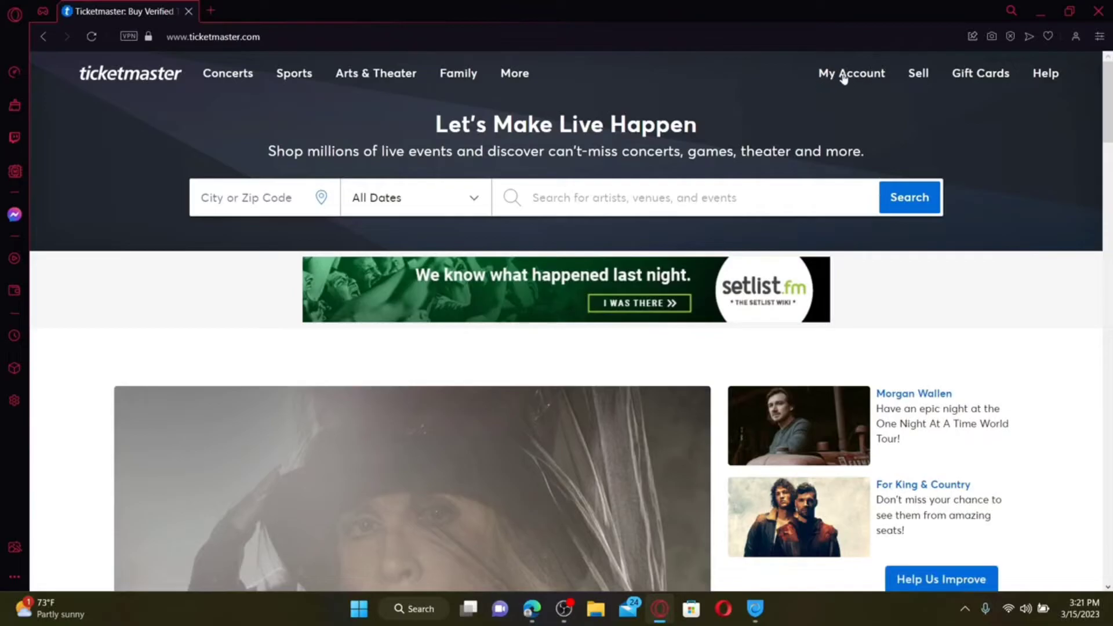
# Step: Open an account page from the account menu and enter the required value in its field
pyautogui.click(845, 78)
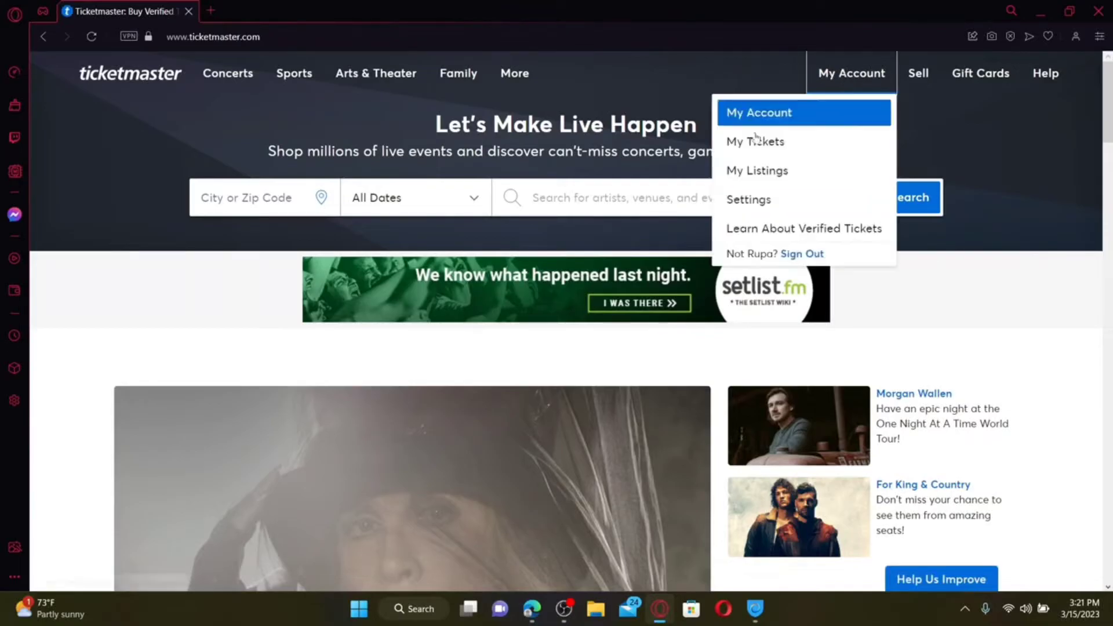
pyautogui.click(774, 201)
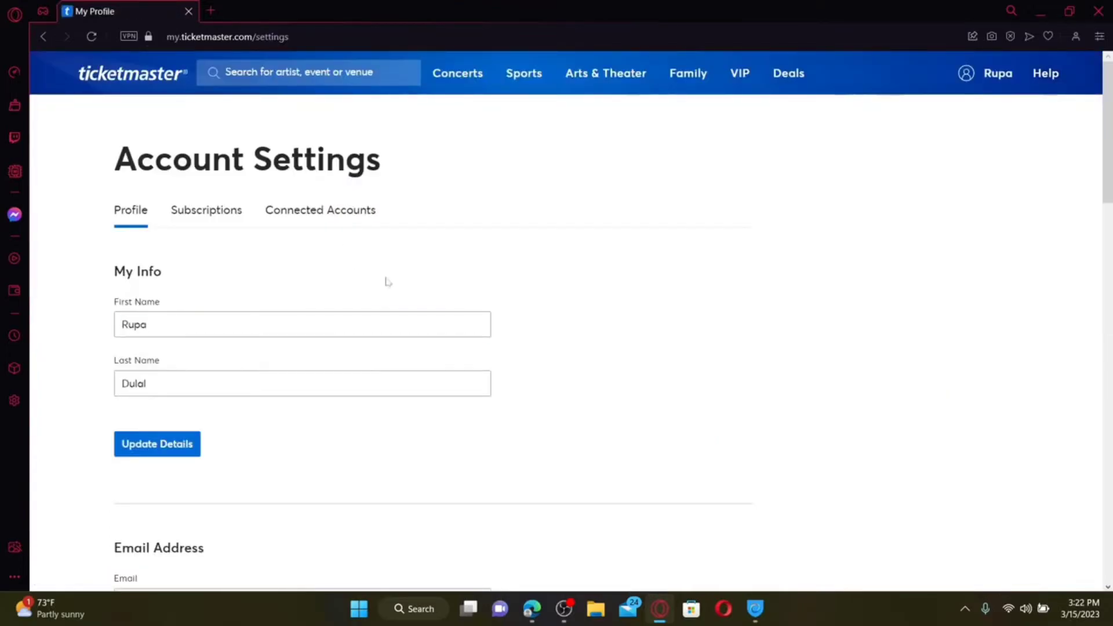
pyautogui.scroll(-10, 388, 281)
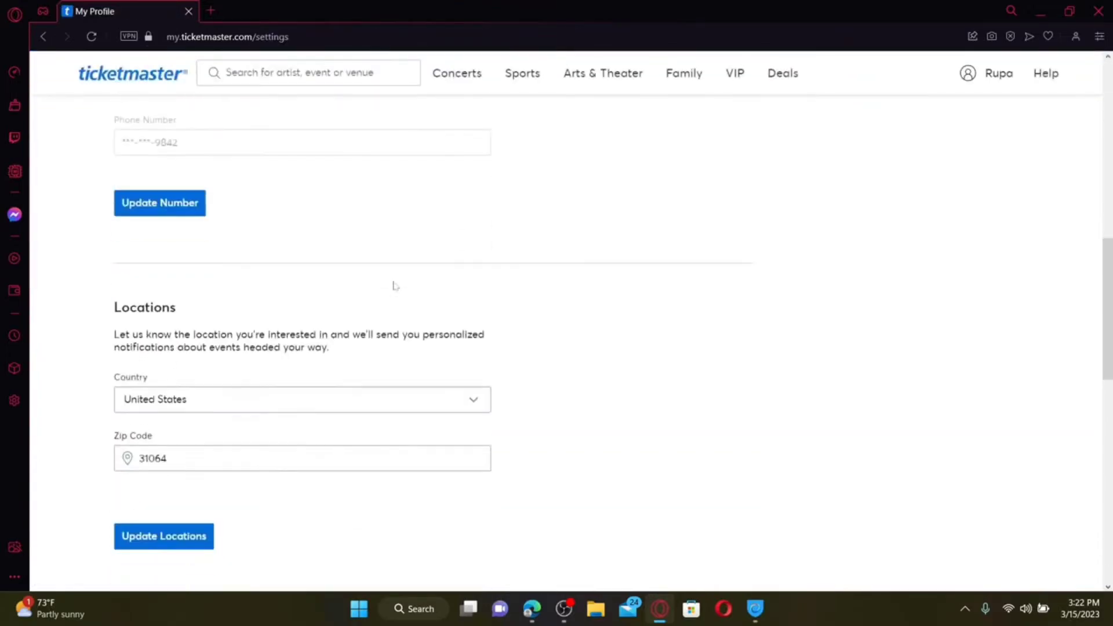
pyautogui.scroll(-8, 393, 284)
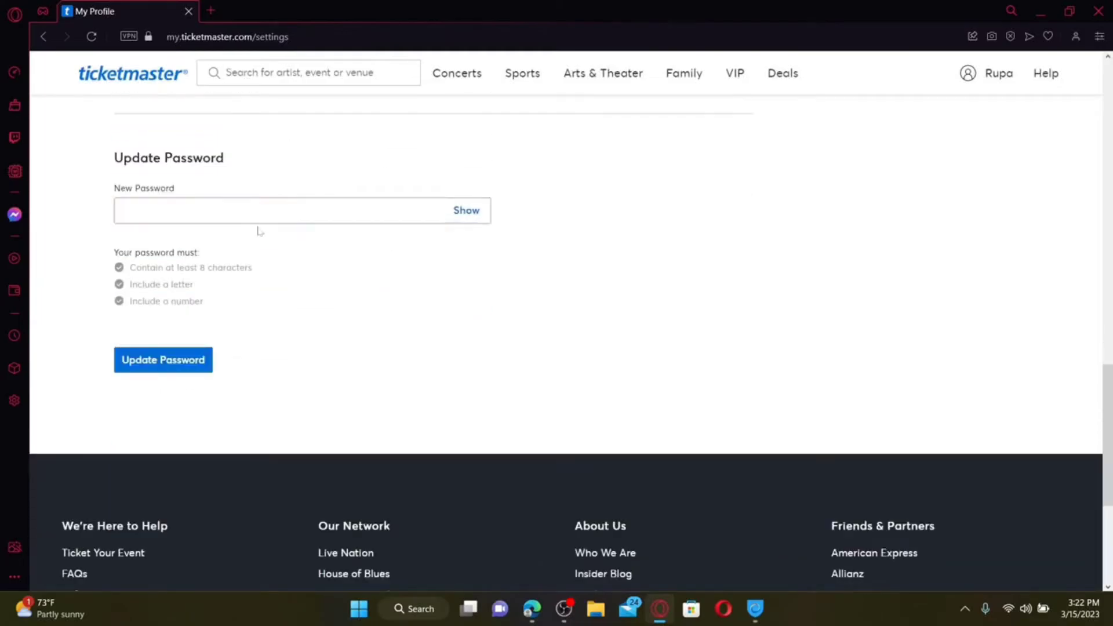
pyautogui.click(190, 186)
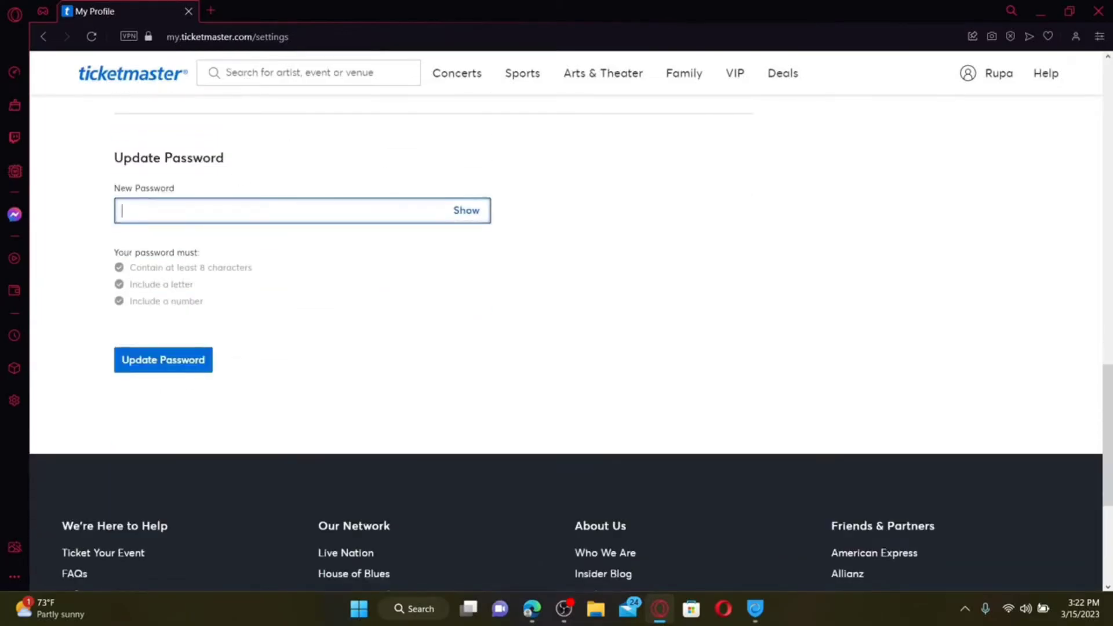
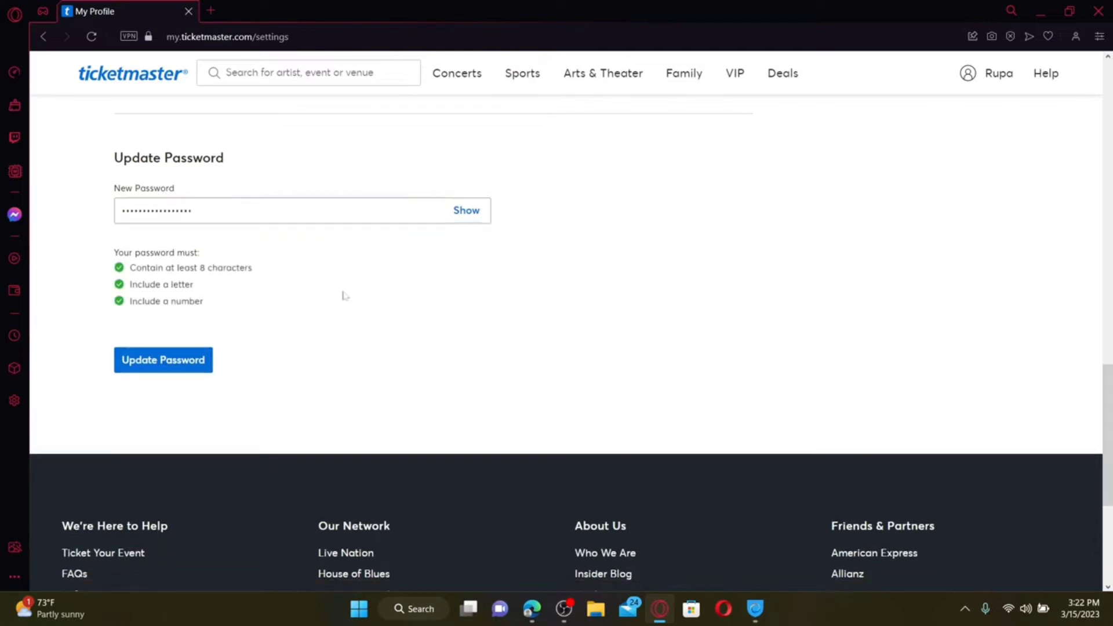
# Step: Enter the six-digit verification code, confirm it, and close the browser
pyautogui.click(129, 299)
pyautogui.click(166, 361)
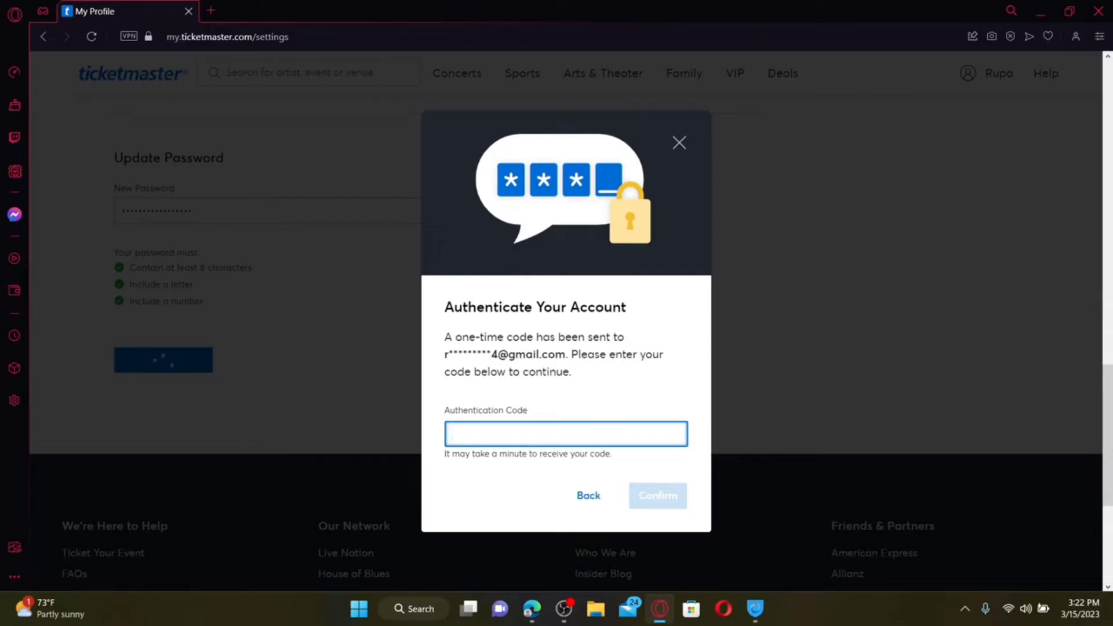
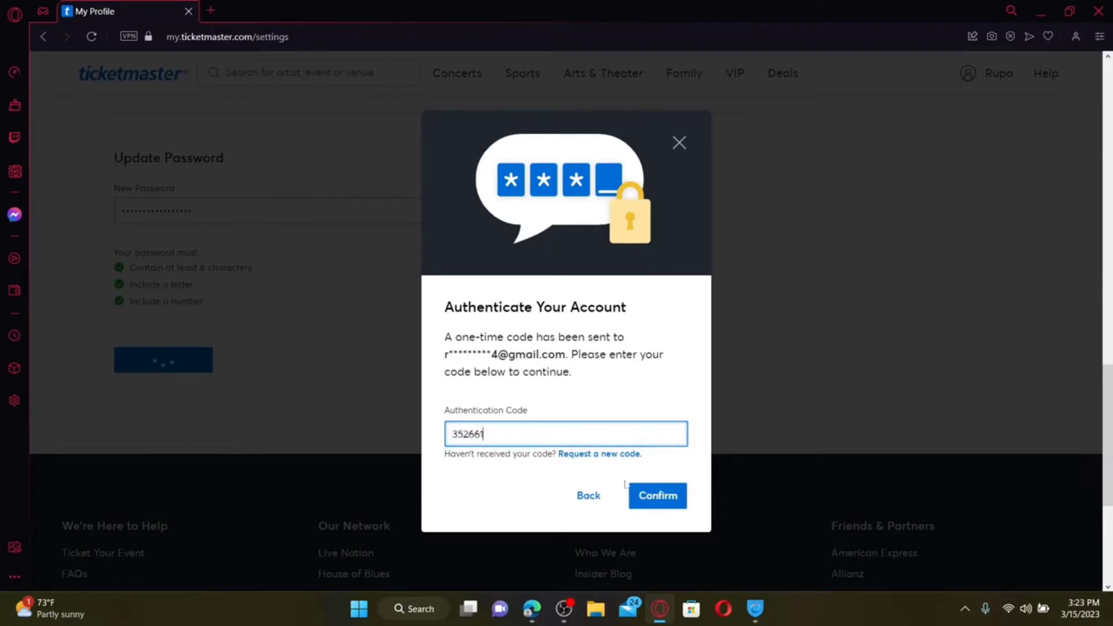
pyautogui.click(657, 496)
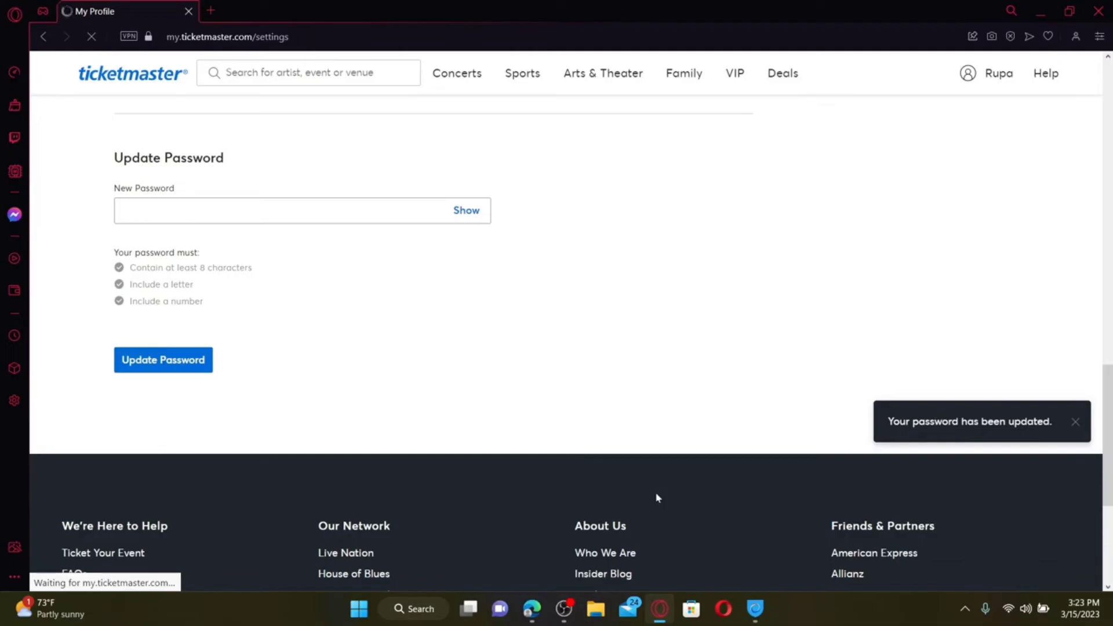
pyautogui.scroll(15, 644, 423)
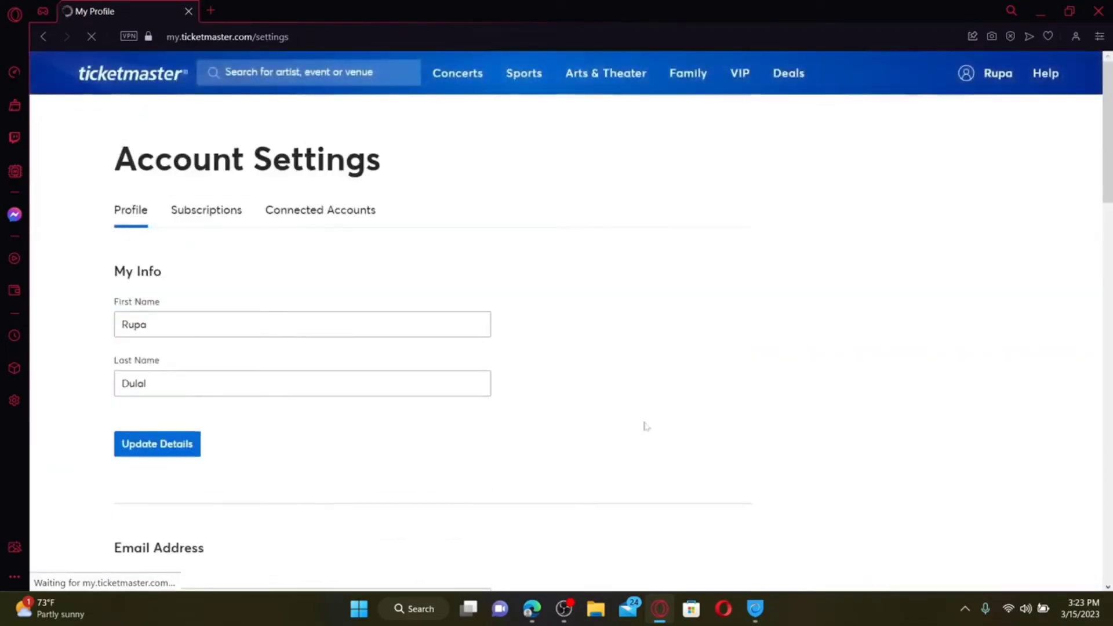
pyautogui.click(1040, 13)
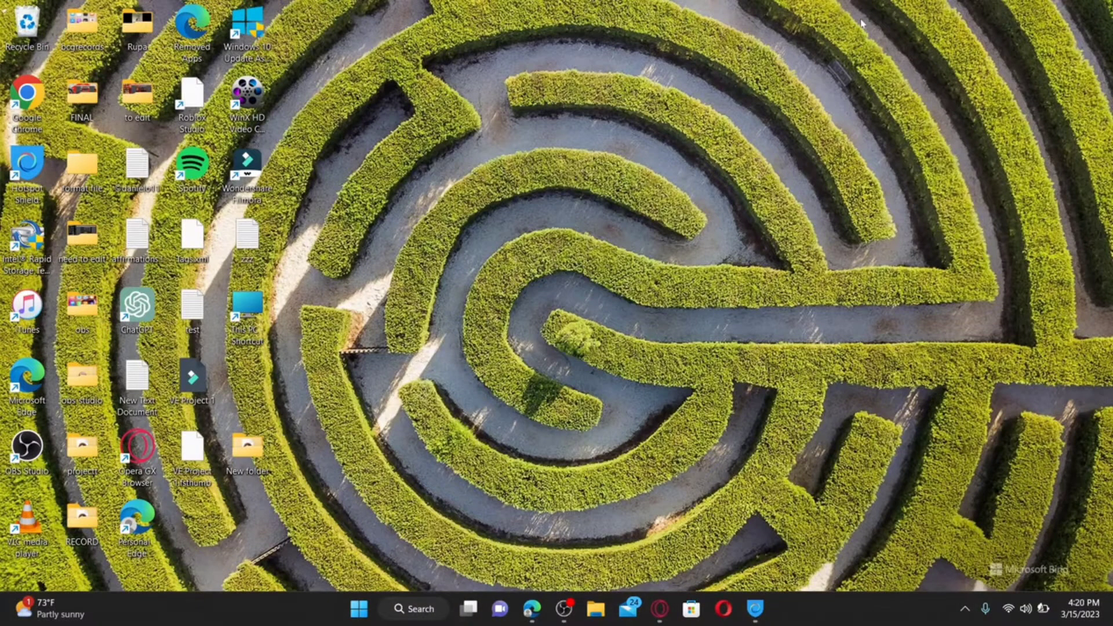
pyautogui.click(660, 607)
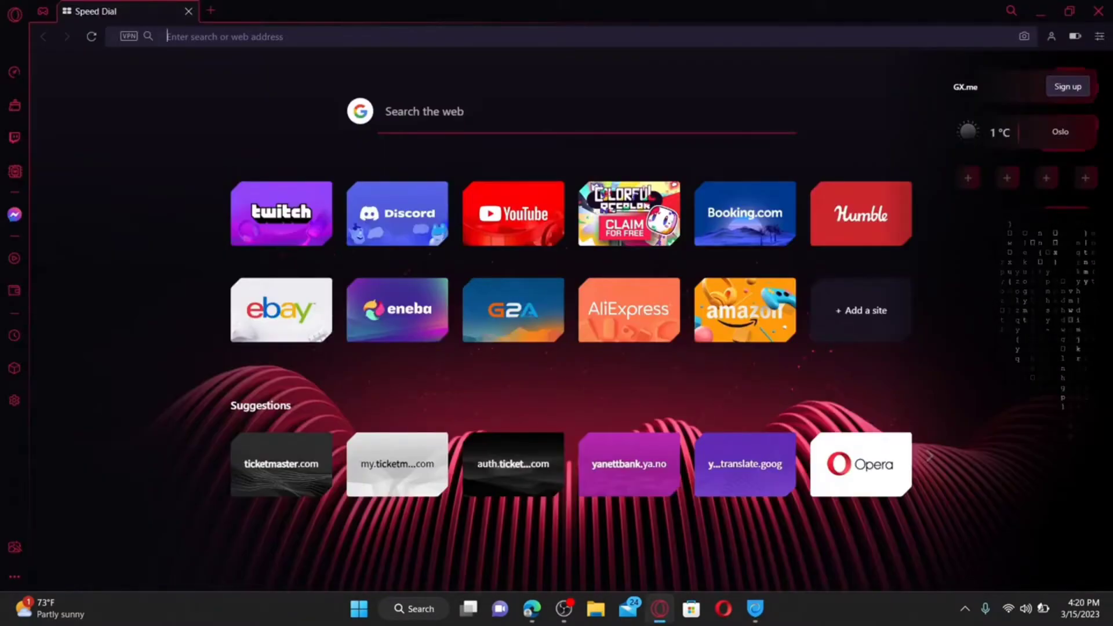
pyautogui.write('www.ticket')
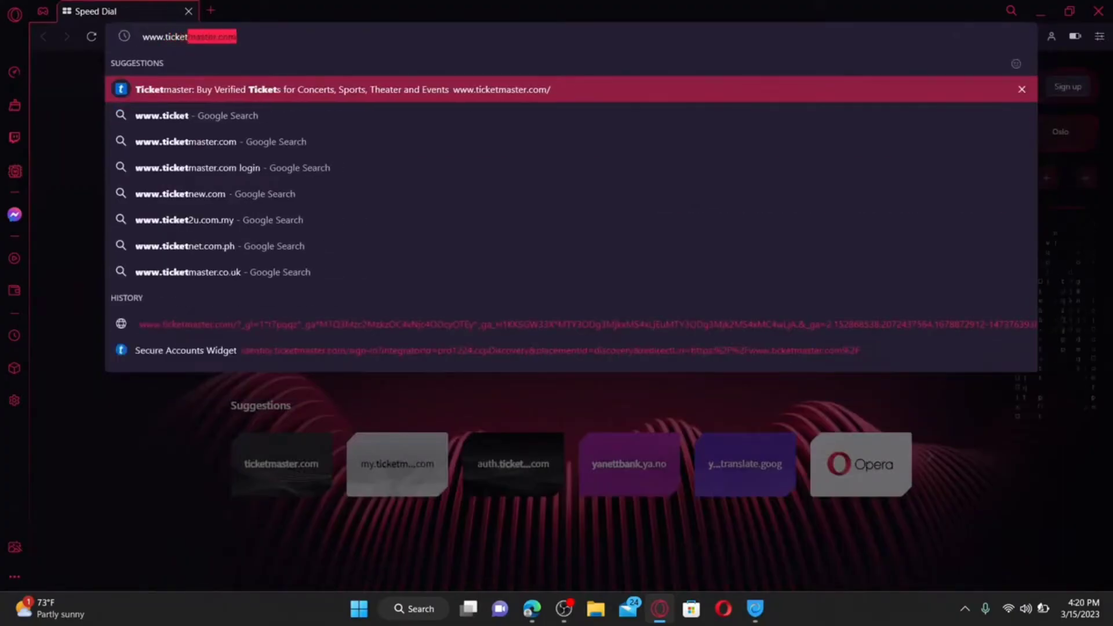
pyautogui.press('Return')
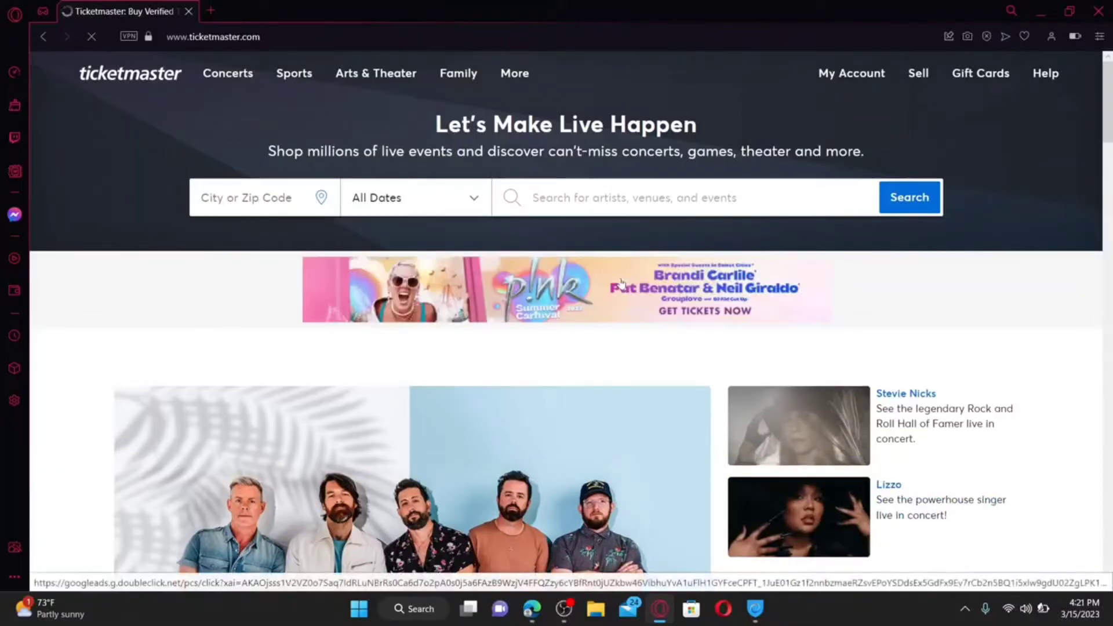
pyautogui.click(846, 80)
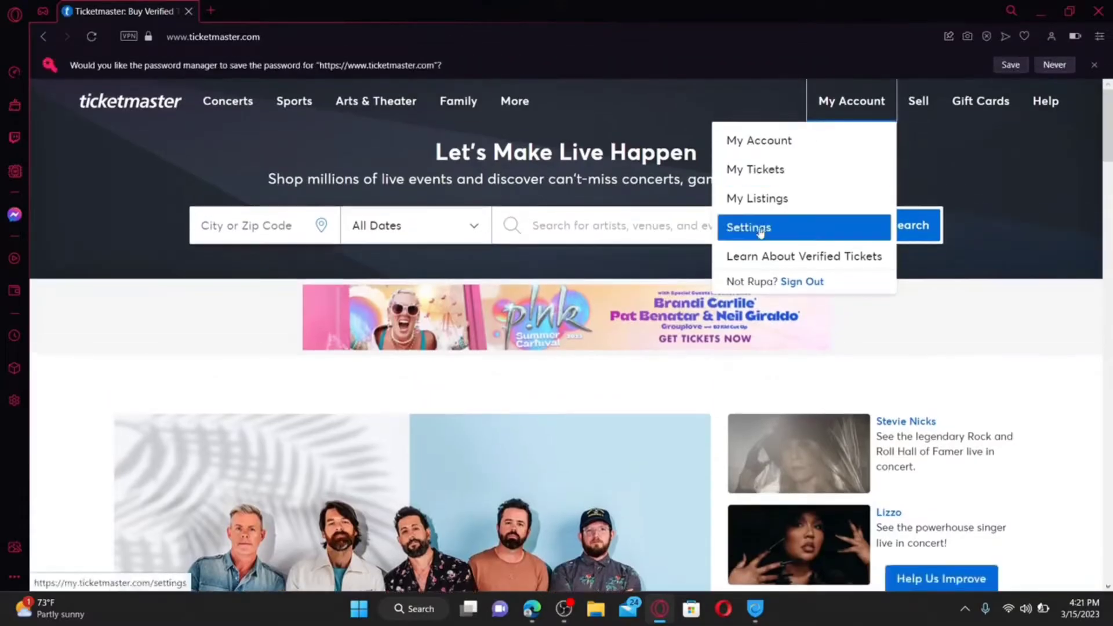
pyautogui.click(760, 229)
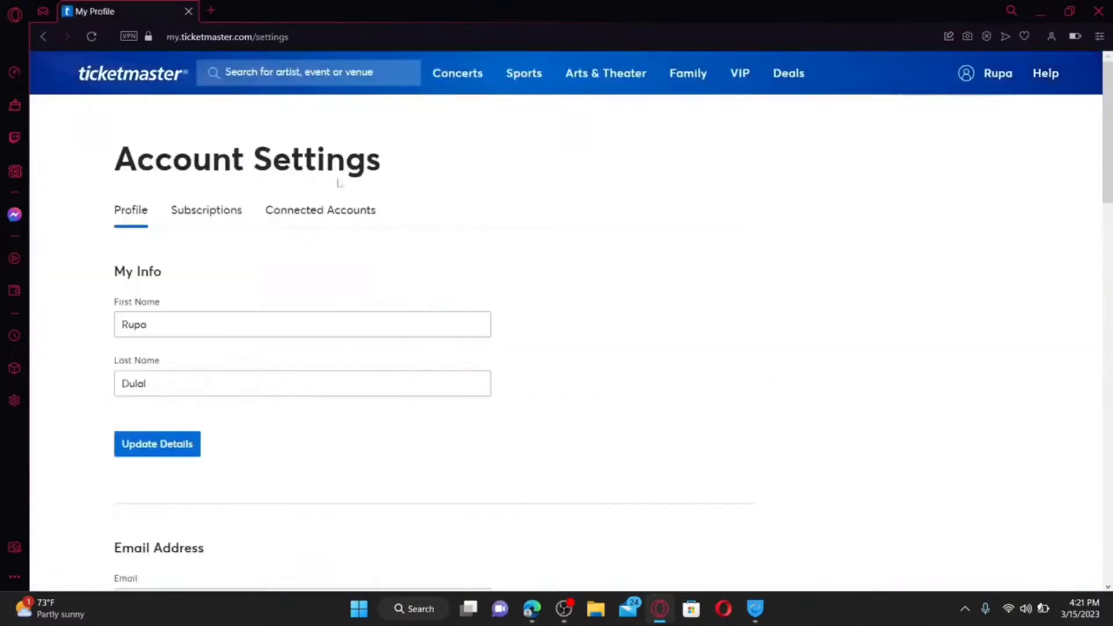
pyautogui.scroll(-5, 370, 349)
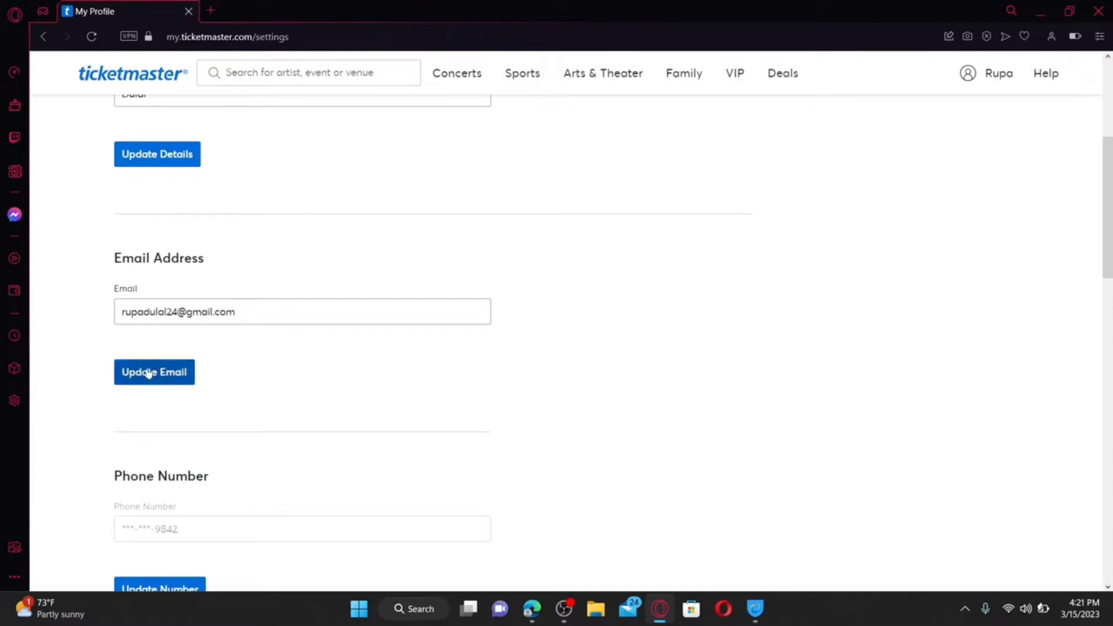
# Step: Return to Account Overview and open Payment Options from the sidebar
pyautogui.click(148, 372)
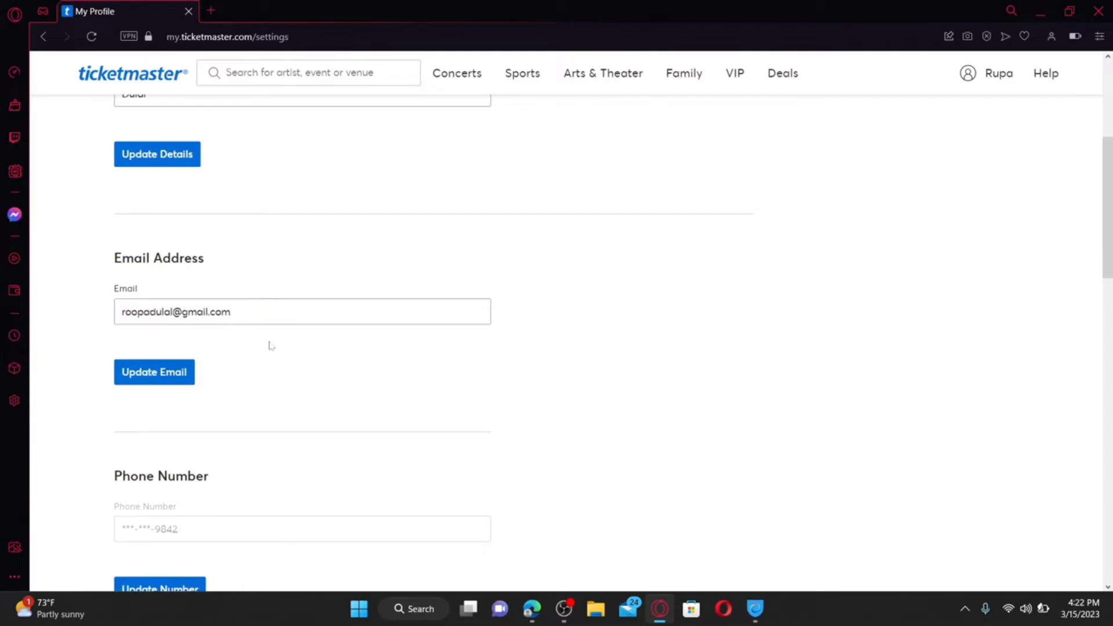
pyautogui.click(161, 378)
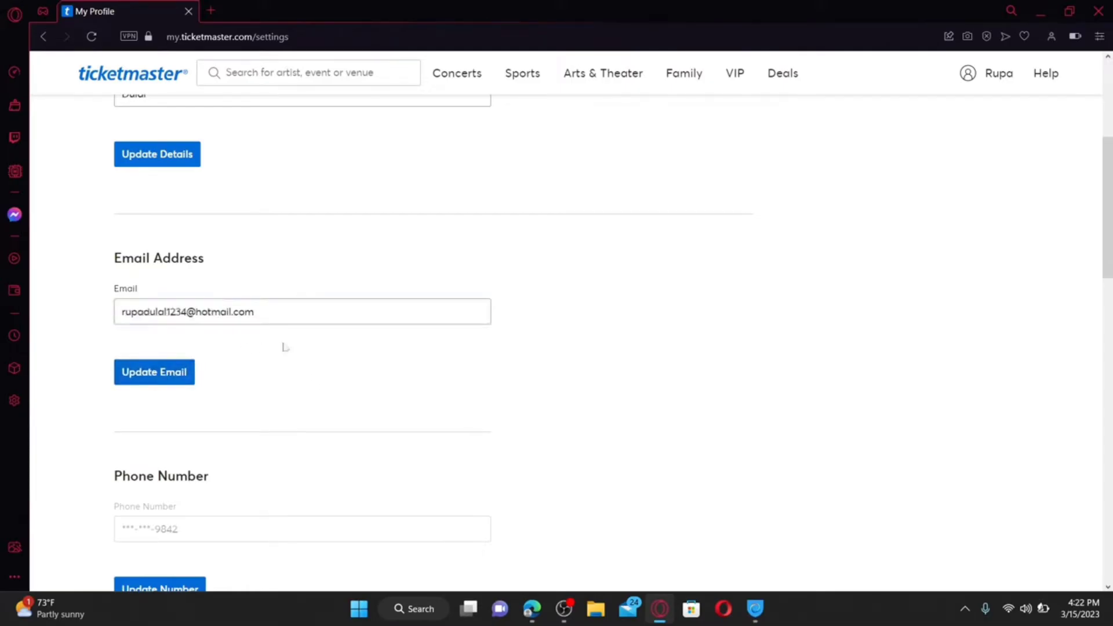
pyautogui.click(153, 378)
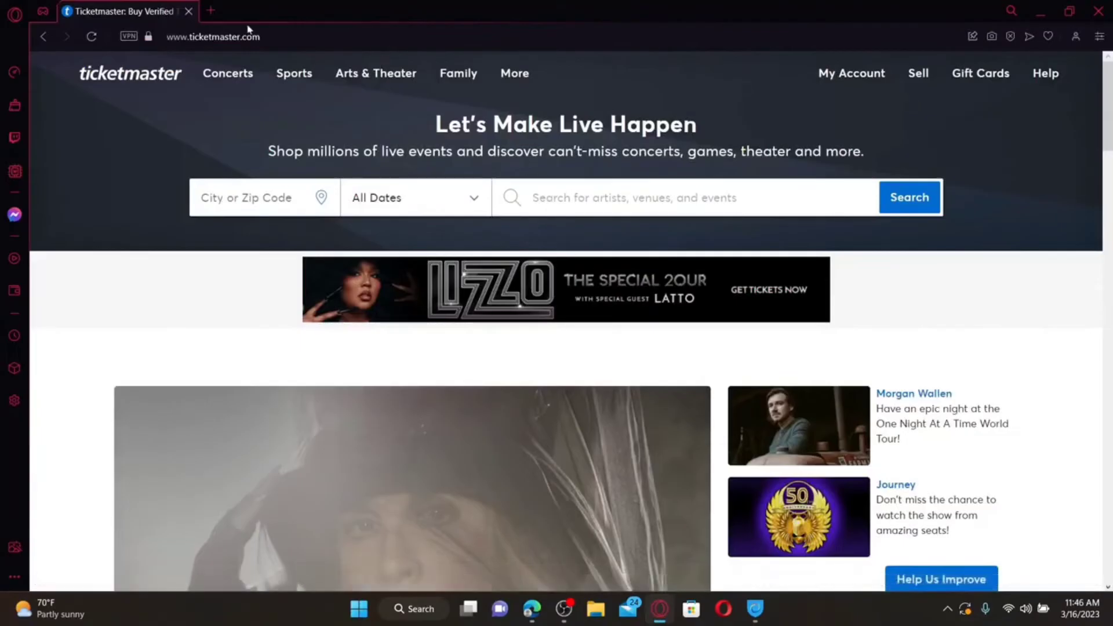
pyautogui.click(249, 36)
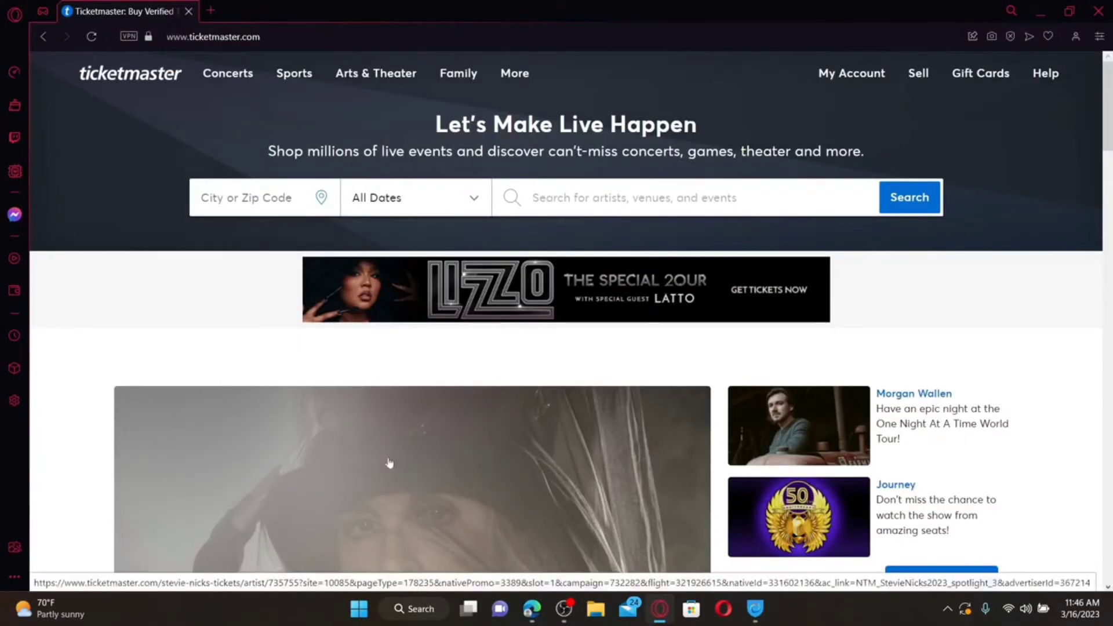
pyautogui.click(838, 80)
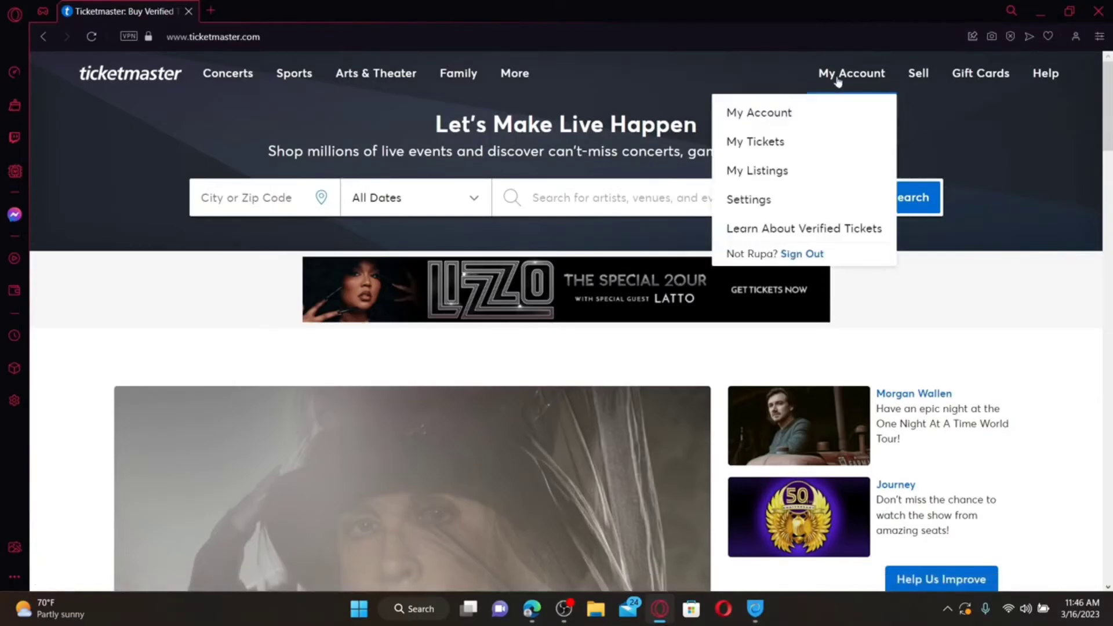
pyautogui.click(782, 113)
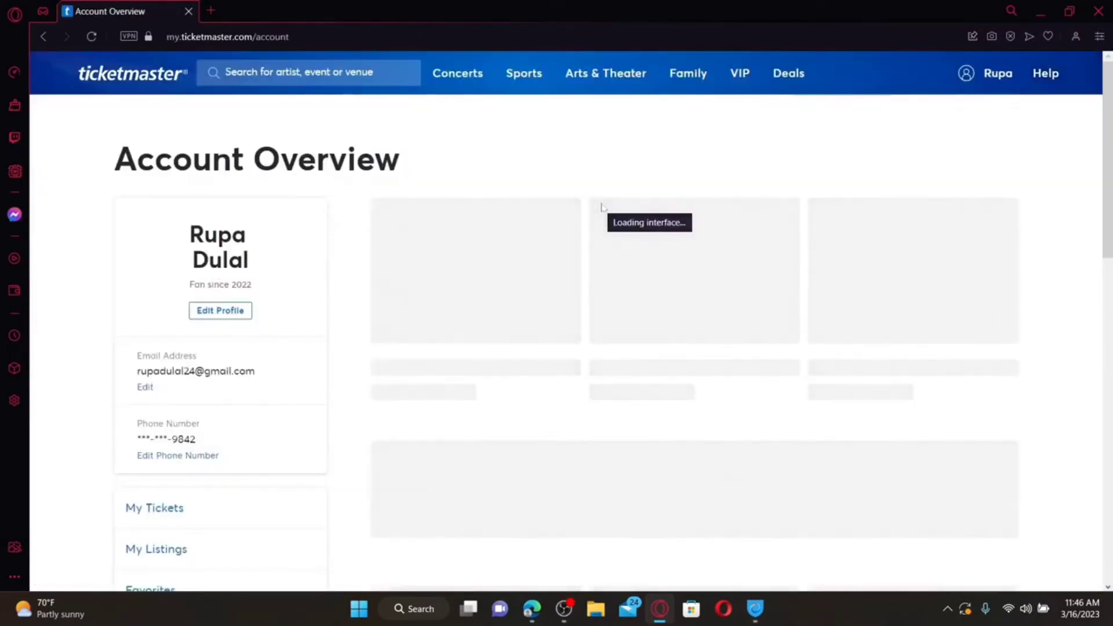
pyautogui.scroll(-5, 220, 510)
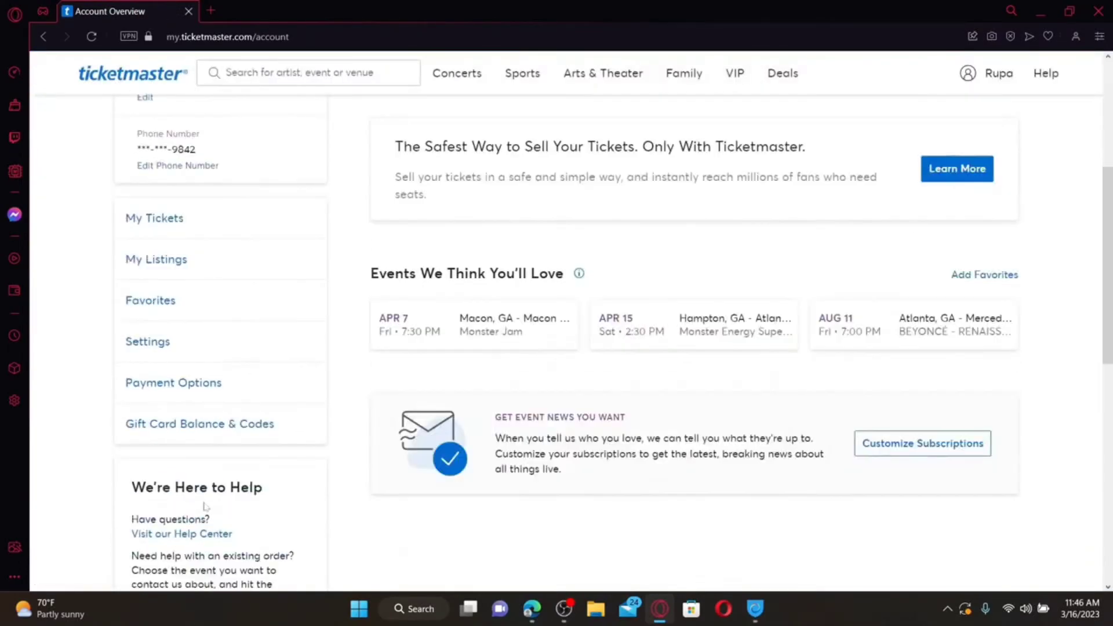
pyautogui.click(192, 384)
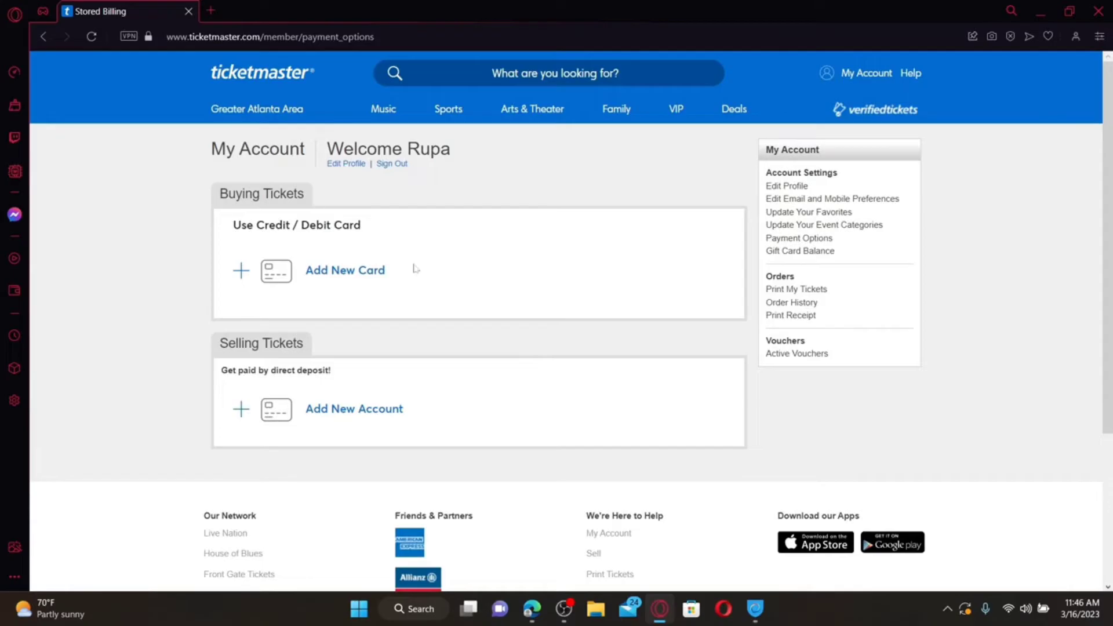
# Step: Start a new card with the cardholder's name, the pasted card number and expiry
pyautogui.click(339, 275)
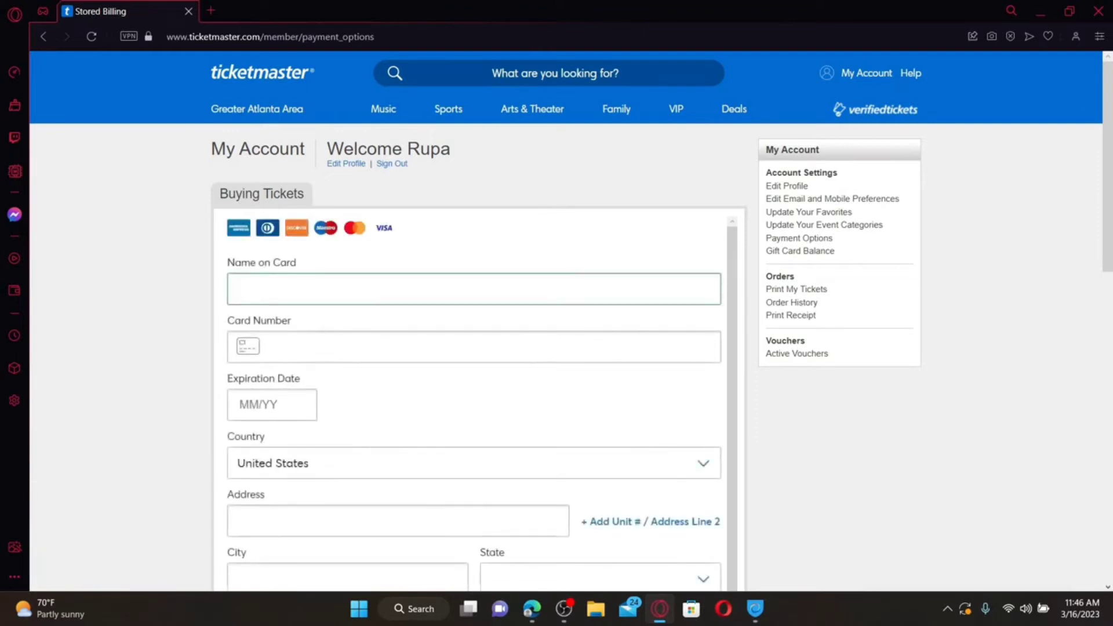
pyautogui.press('Tab')
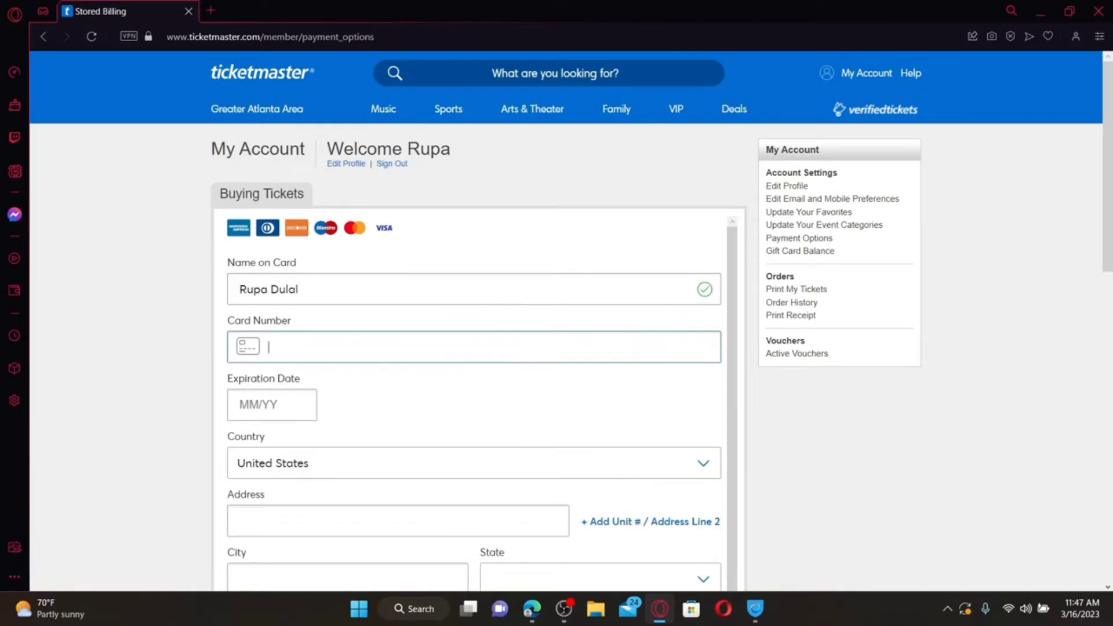
pyautogui.hotkey('ctrl', 'v')
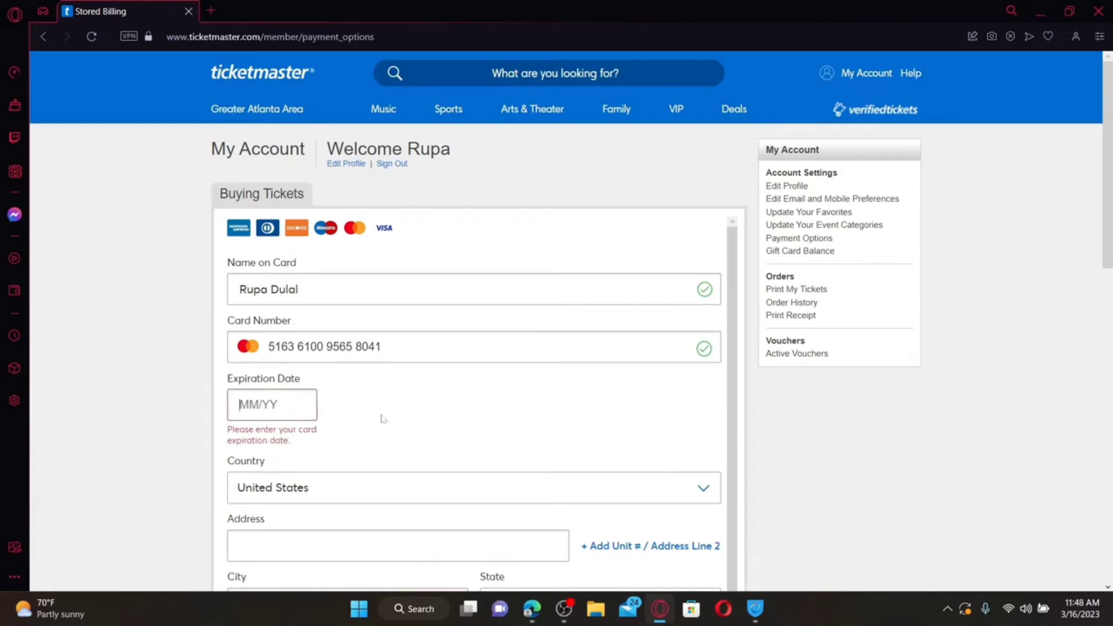
pyautogui.write('0624')
# Step: Fill the suggested street address and city, set the state to California, and tick both primary-card boxes
pyautogui.scroll(-5, 381, 418)
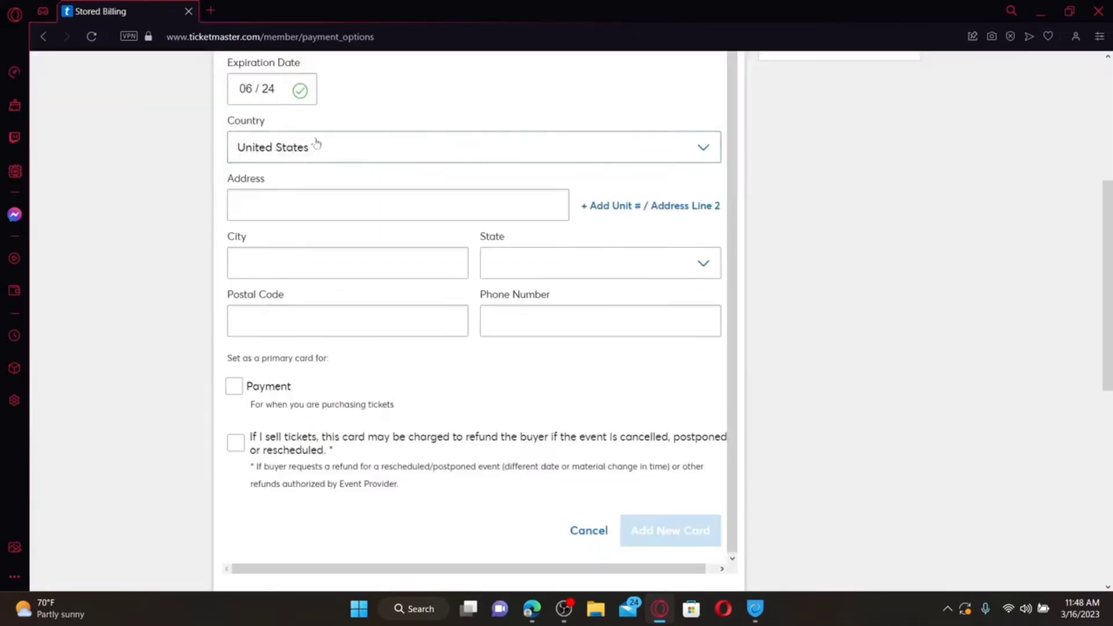
pyautogui.click(702, 150)
pyautogui.press('Tab')
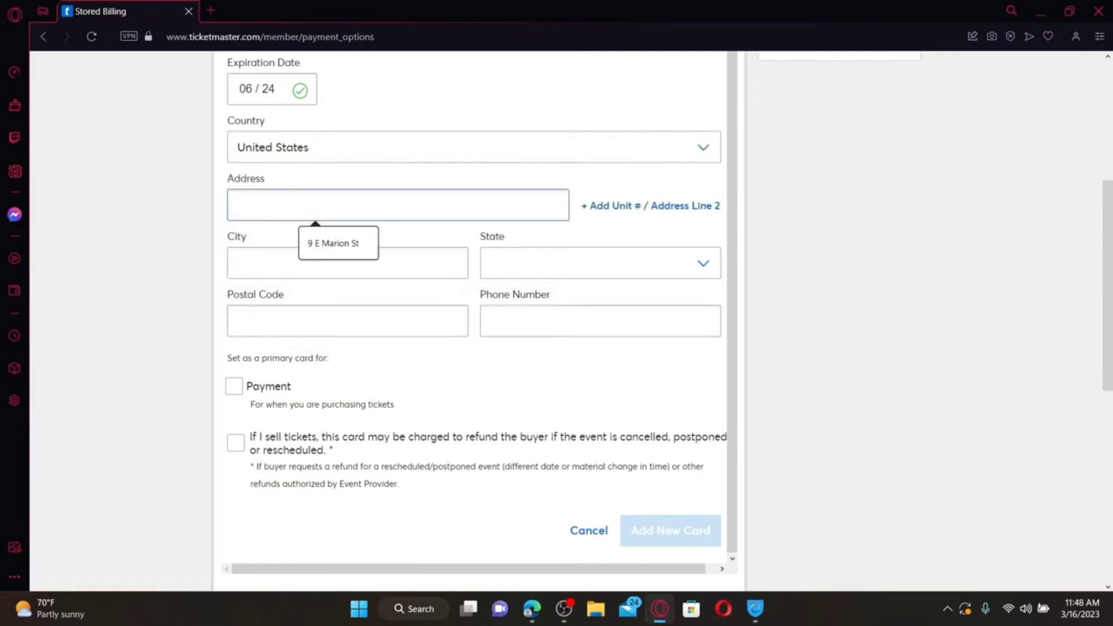
pyautogui.press('Down')
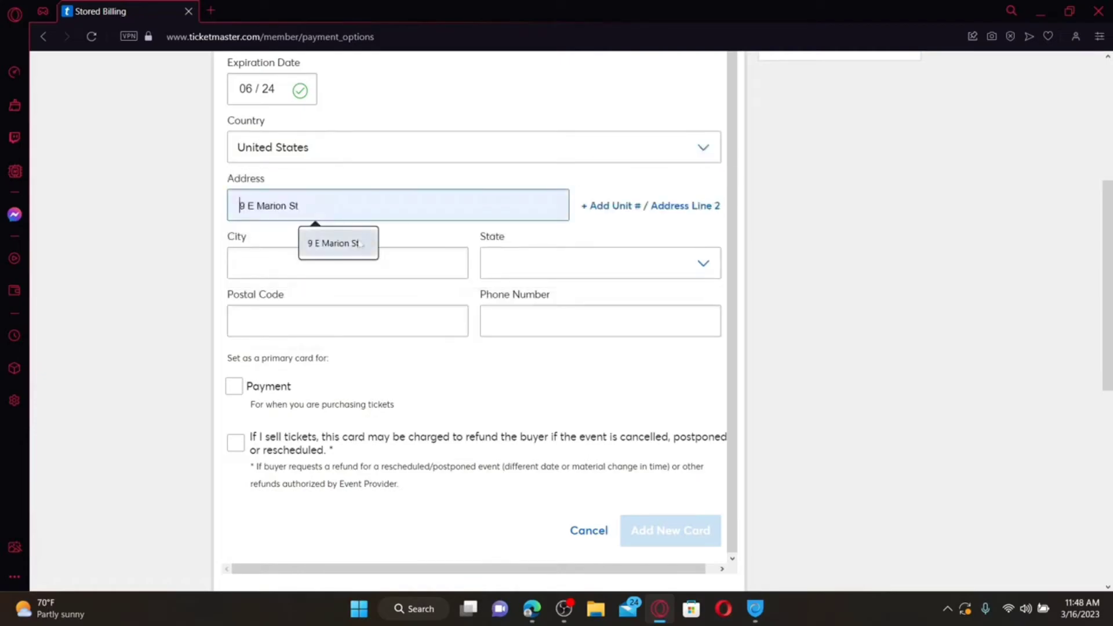
pyautogui.press('Tab')
pyautogui.click(371, 292)
pyautogui.click(585, 264)
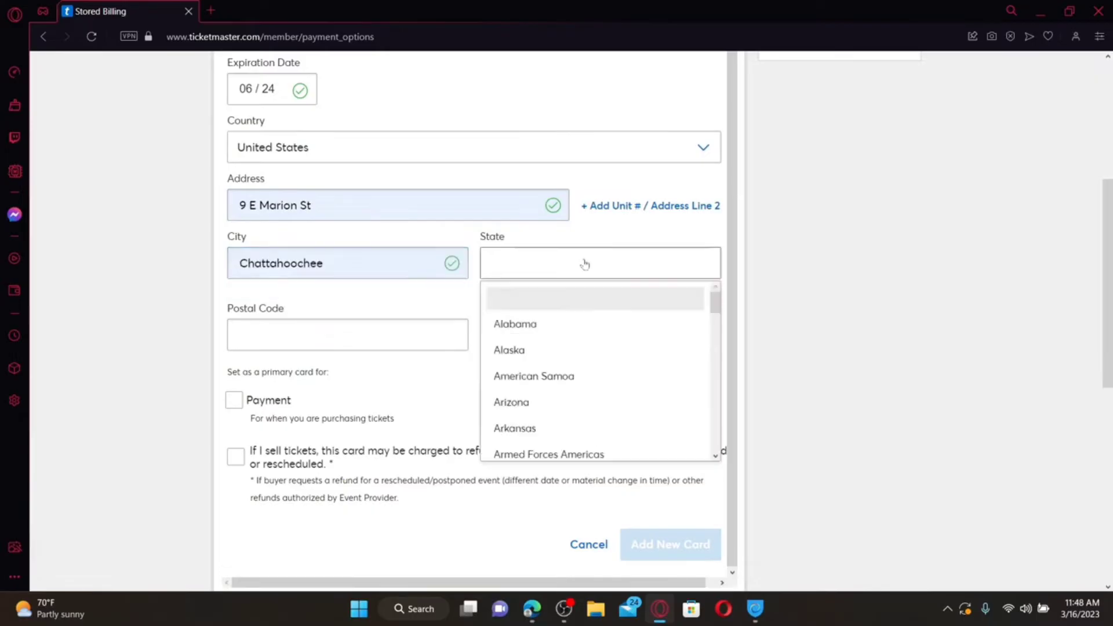
pyautogui.press('c')
pyautogui.press('Tab')
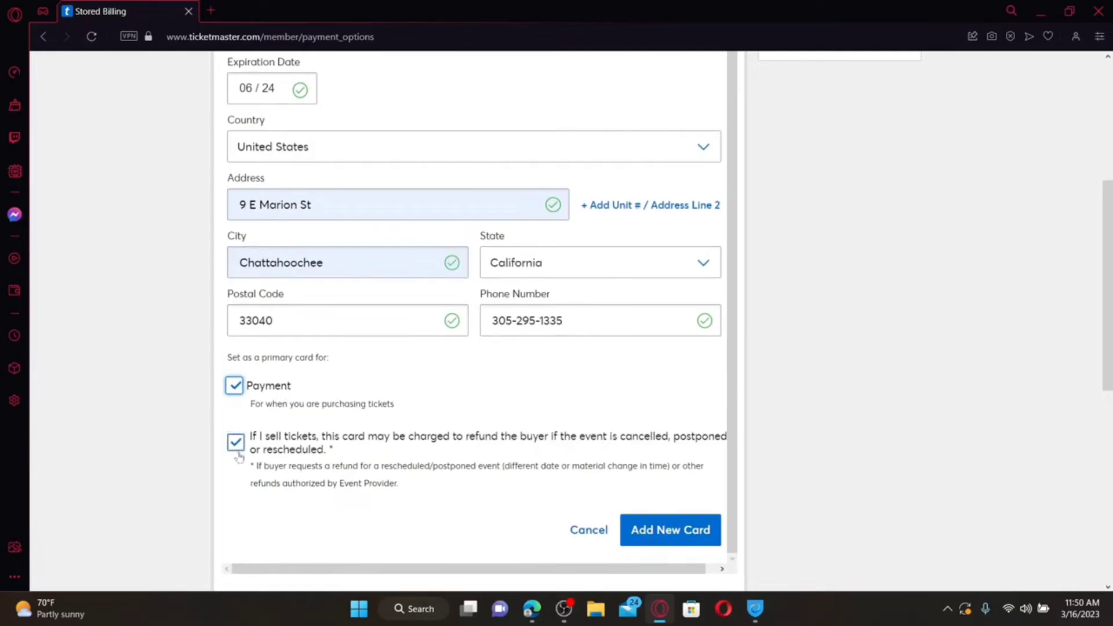
pyautogui.click(236, 444)
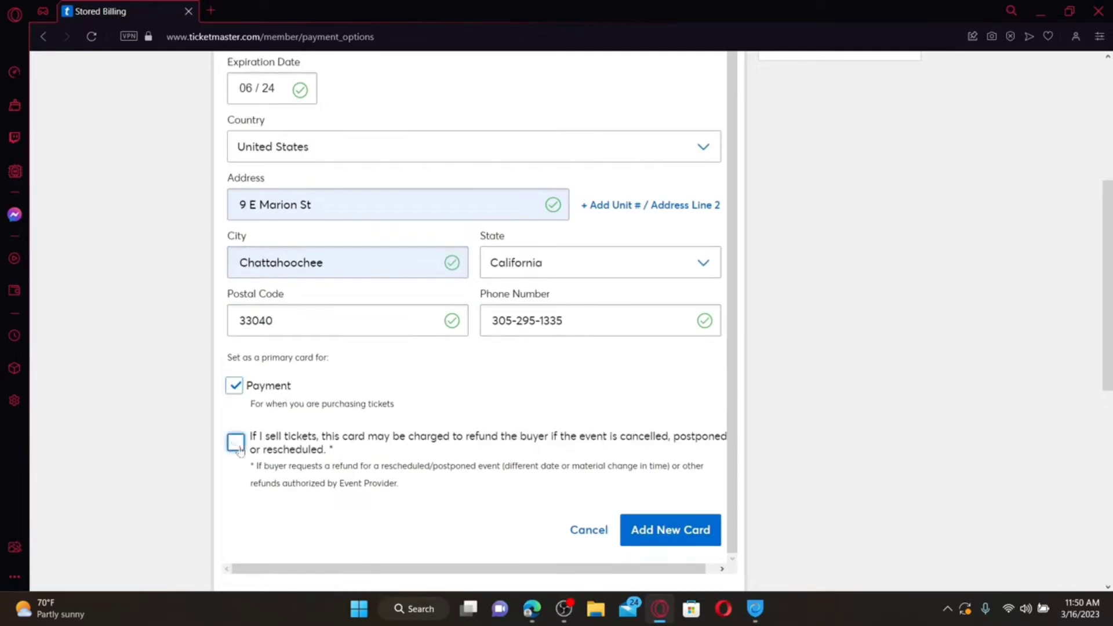
pyautogui.click(237, 448)
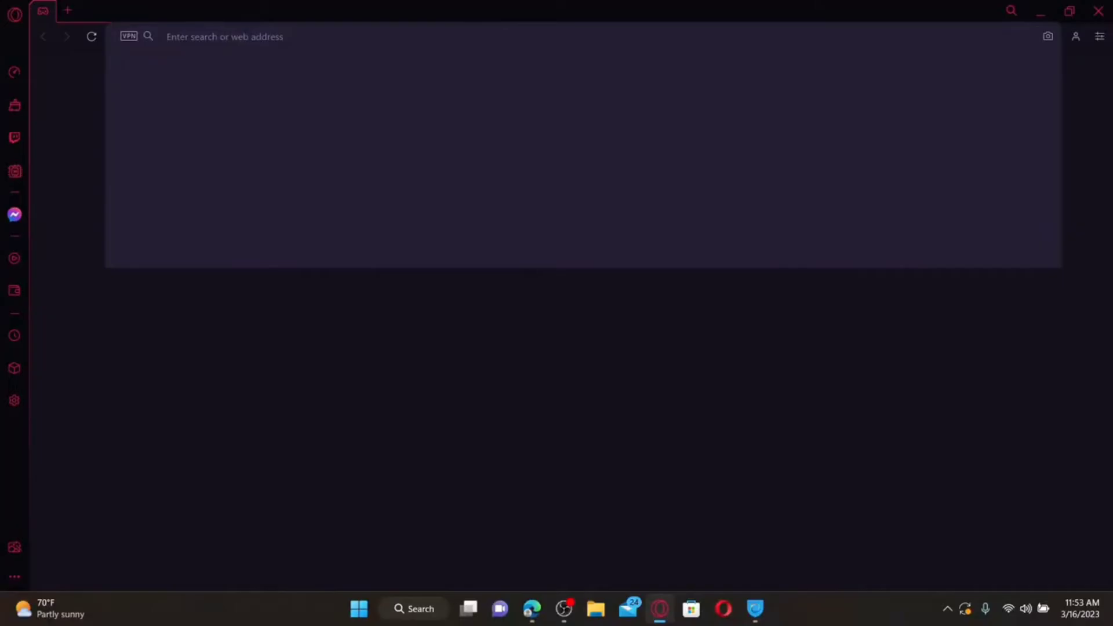
# Step: Load Ticketmaster, filter events to This Weekend, search 'pheonix' and open the Stop the Phoenix result
pyautogui.write('www.tick')
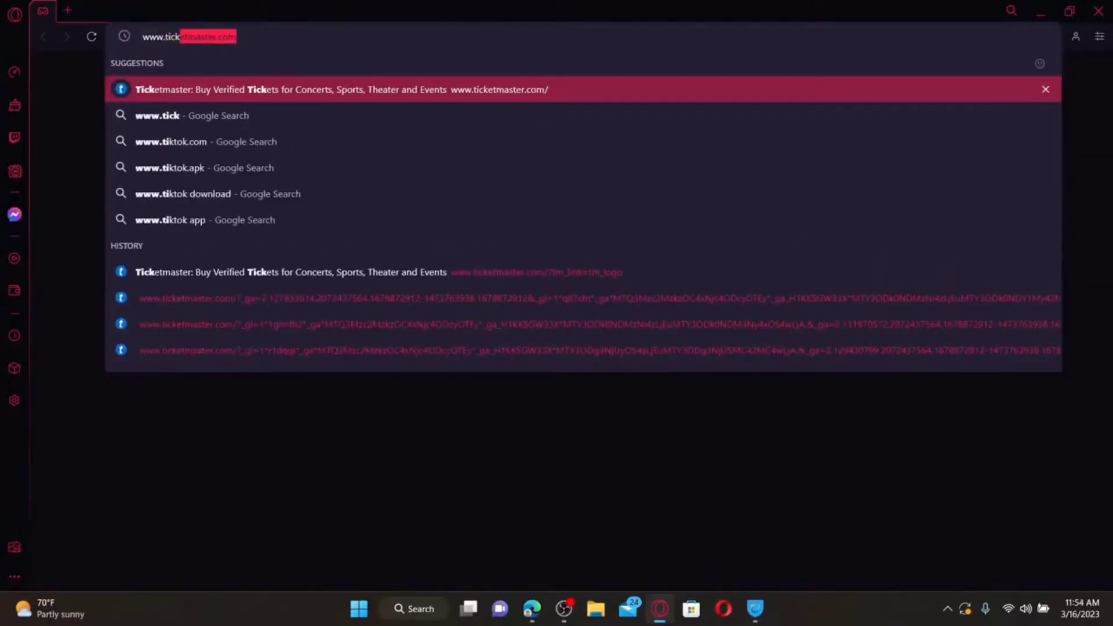
pyautogui.press('Return')
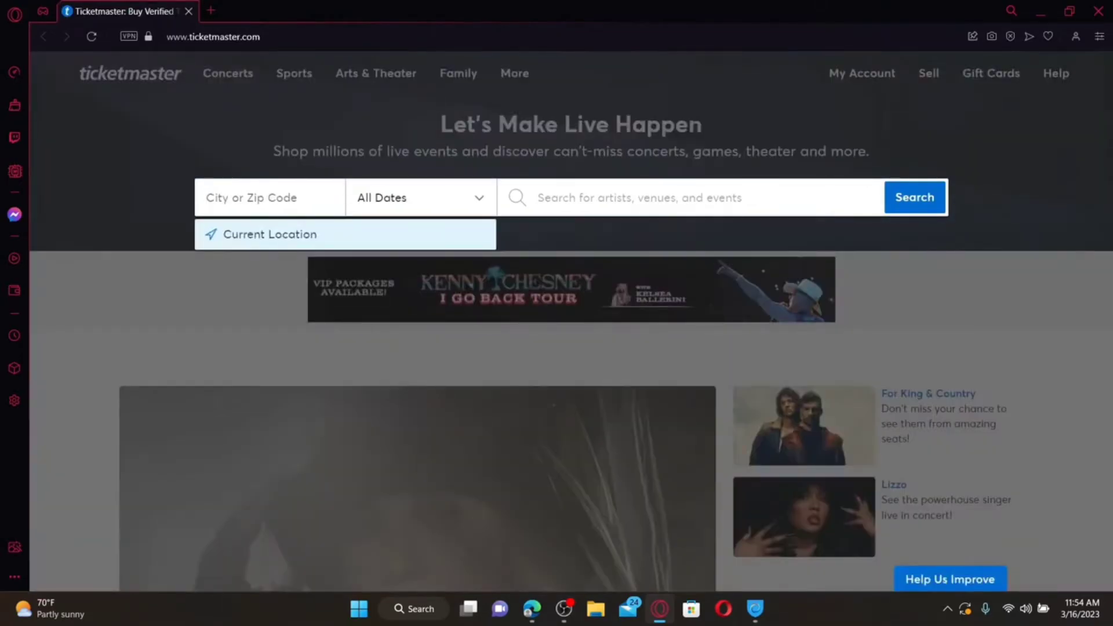
pyautogui.click(476, 200)
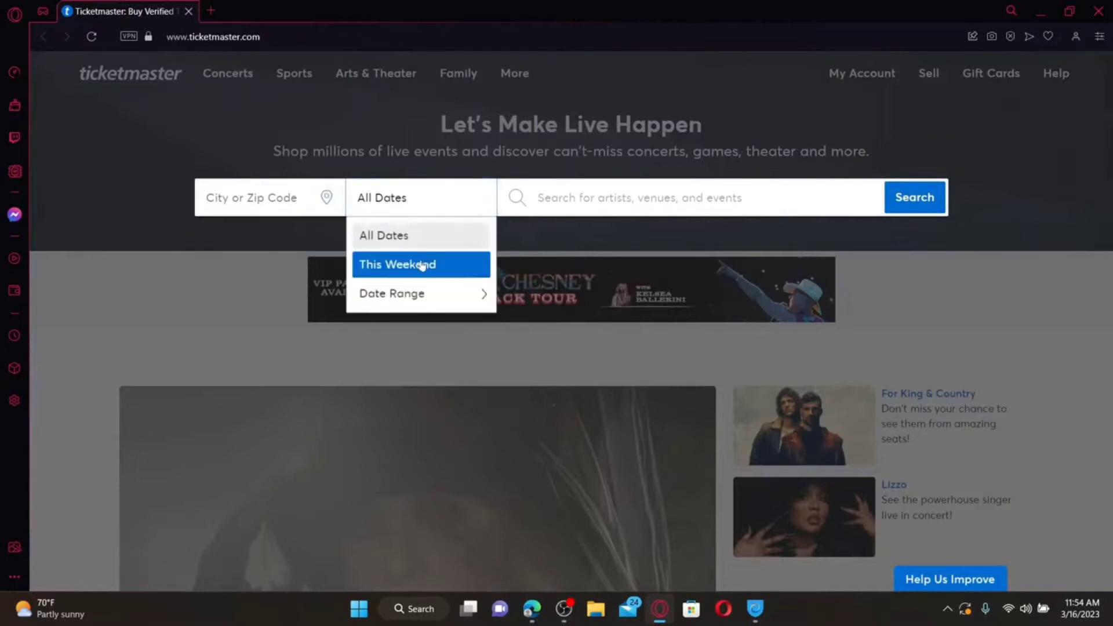
pyautogui.click(422, 265)
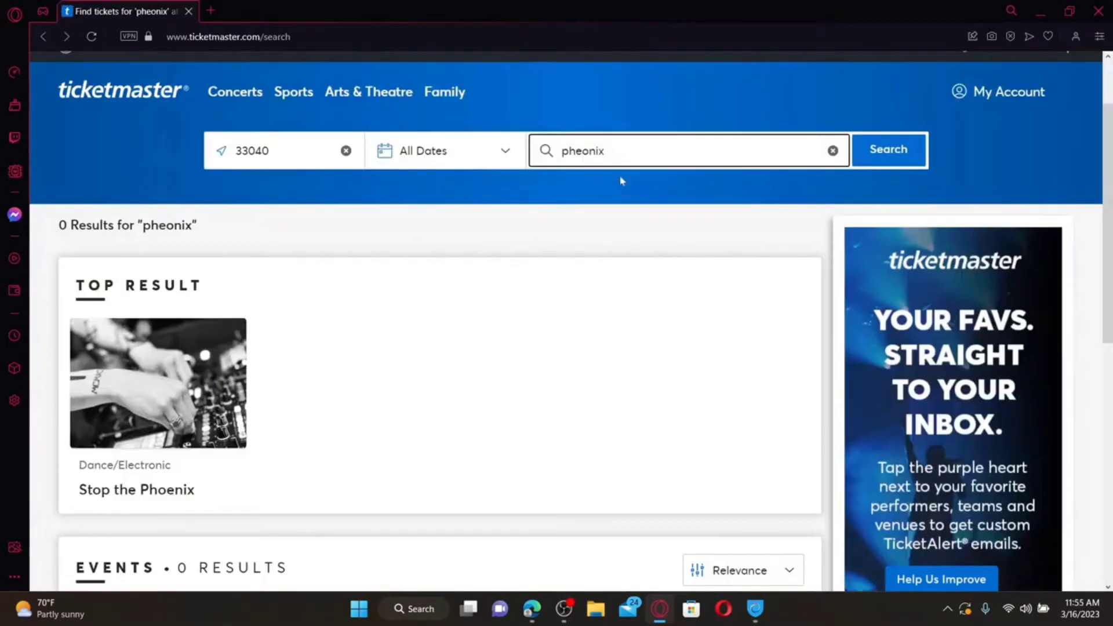
pyautogui.click(626, 185)
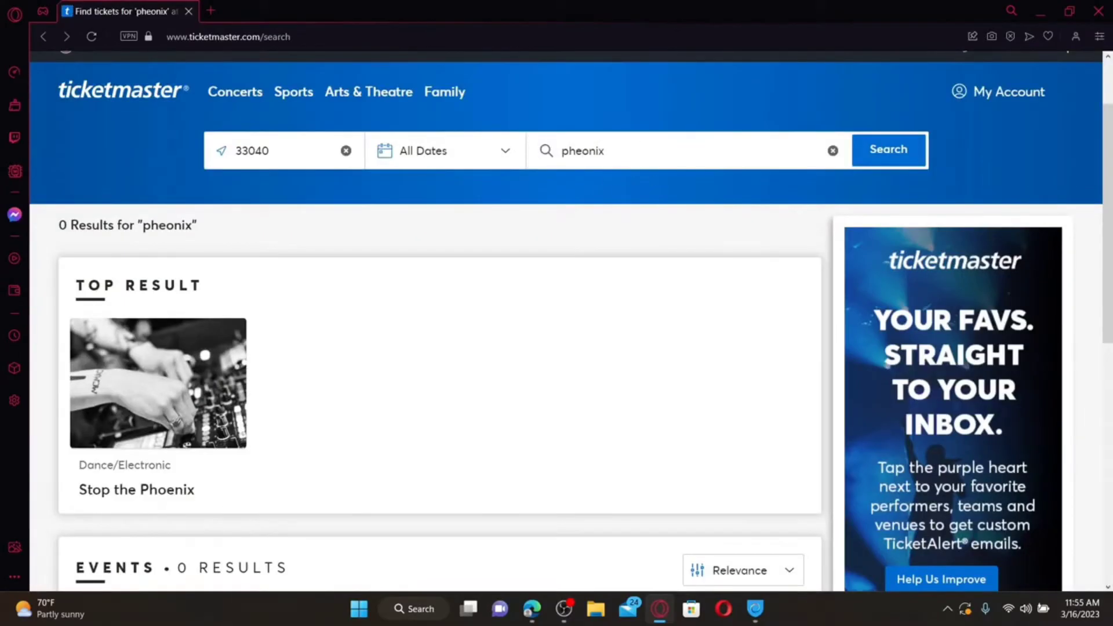
pyautogui.scroll(-1, 157, 406)
pyautogui.scroll(-5, 145, 338)
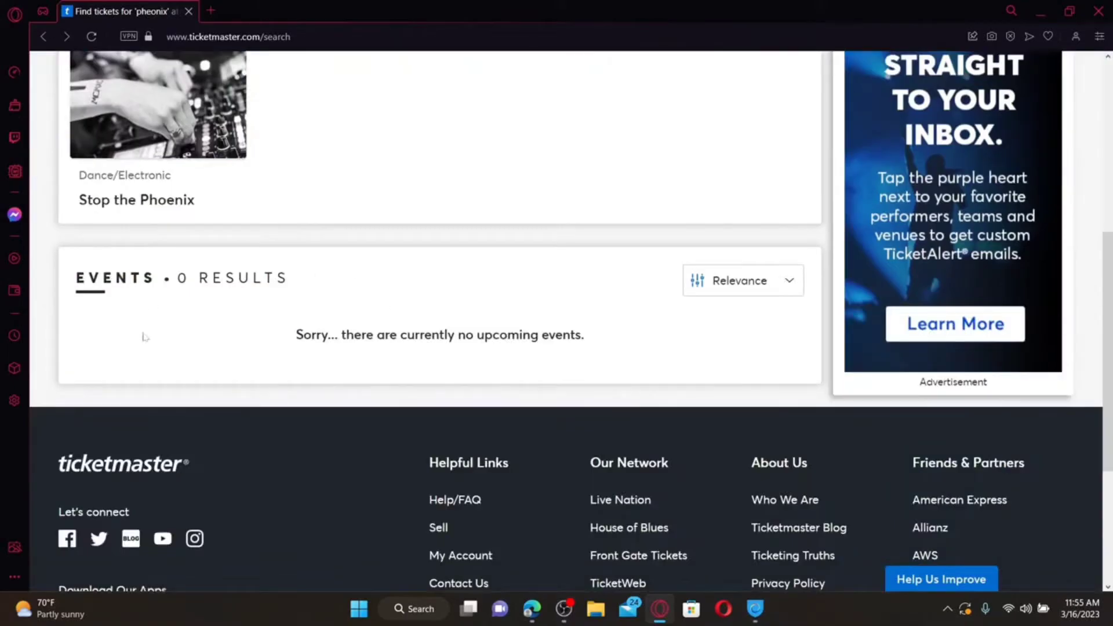
pyautogui.scroll(4, 316, 322)
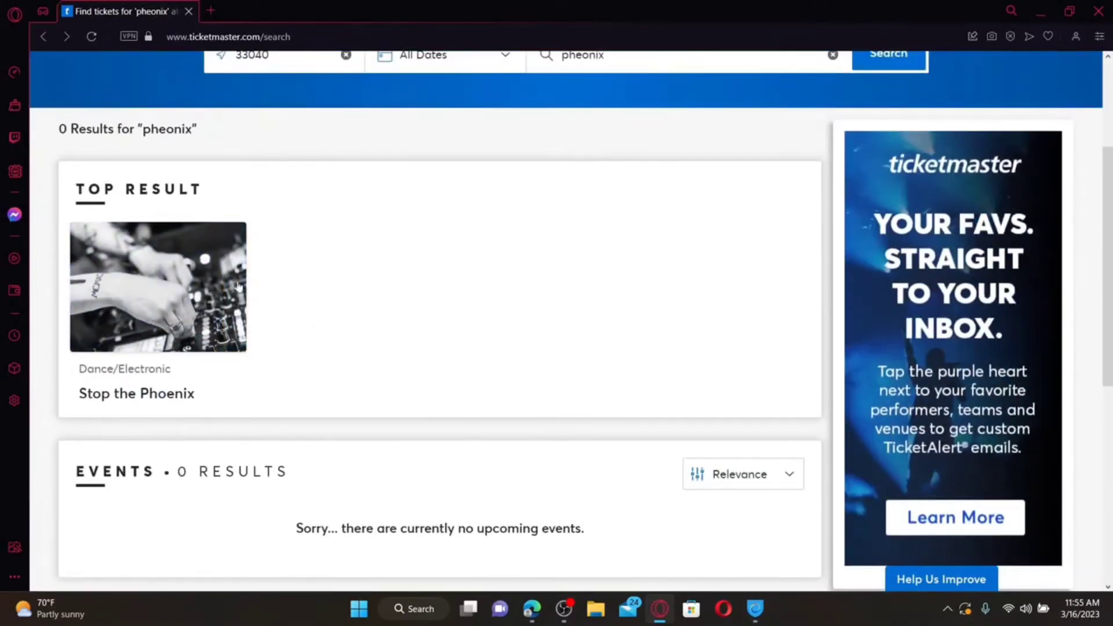
pyautogui.click(165, 313)
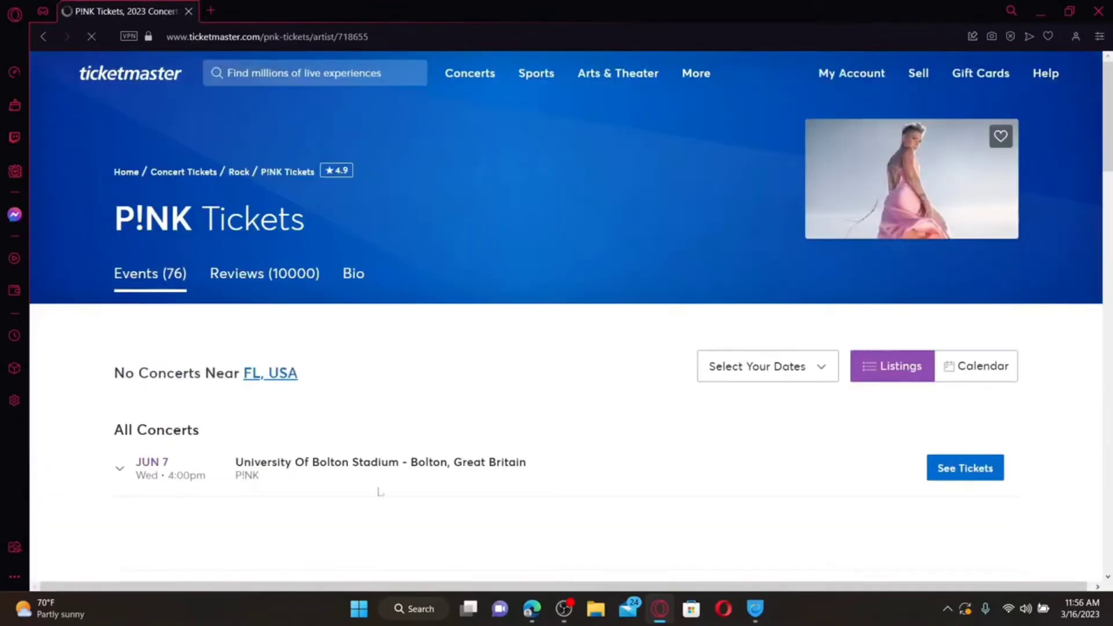
# Step: See tickets, sort by Best Seats, filter ticket type and a £258 maximum price, then pick IL4 Row E
pyautogui.scroll(-3, 470, 446)
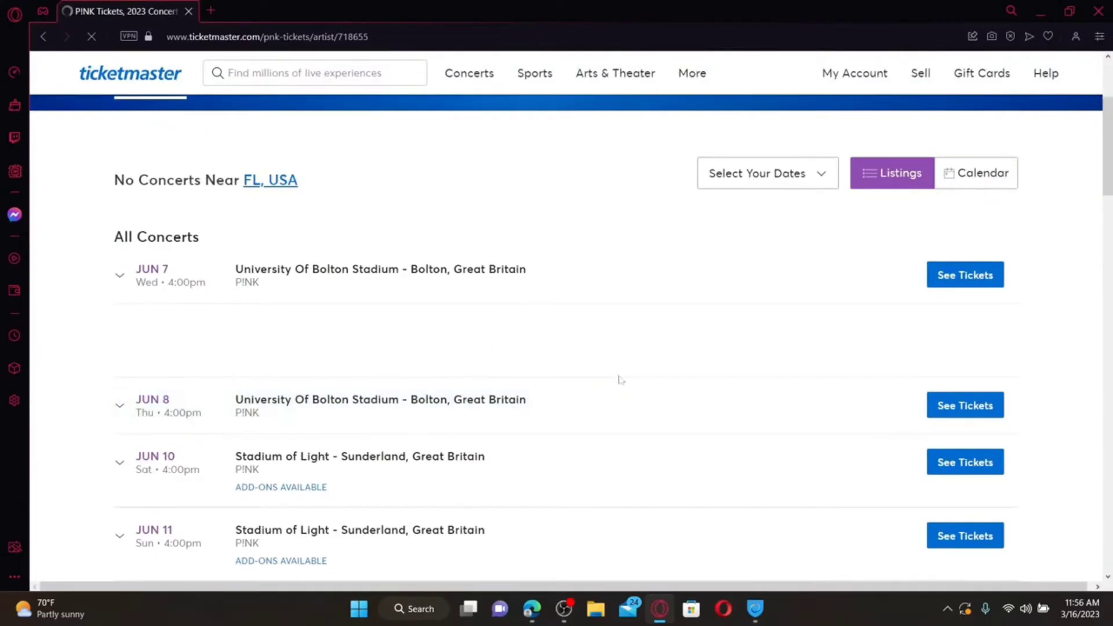
pyautogui.scroll(-5, 390, 455)
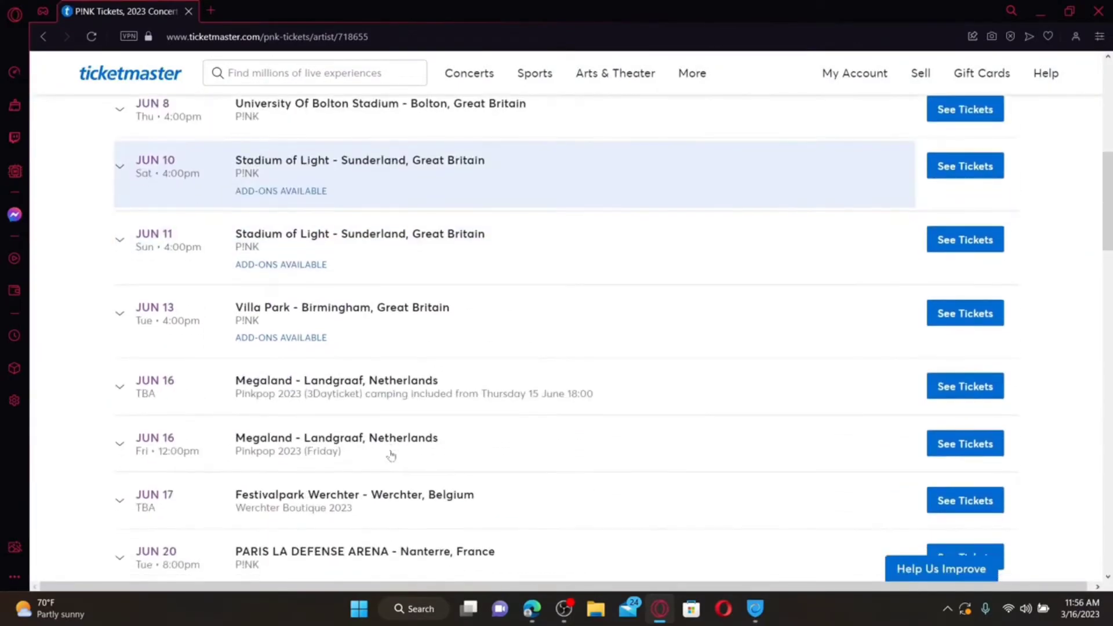
pyautogui.click(965, 166)
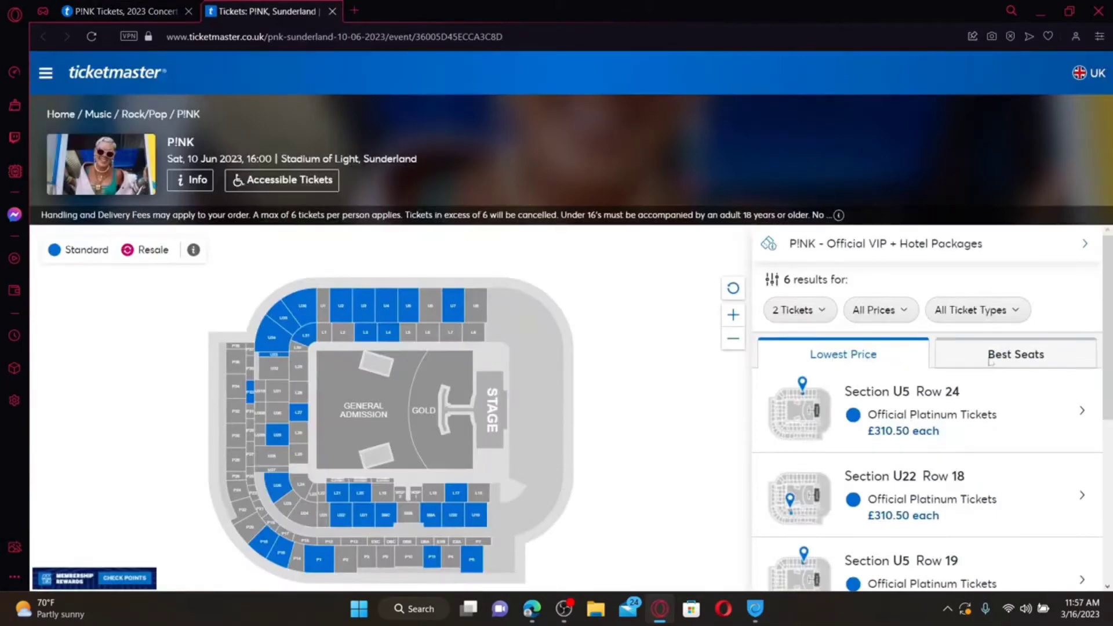
pyautogui.click(990, 361)
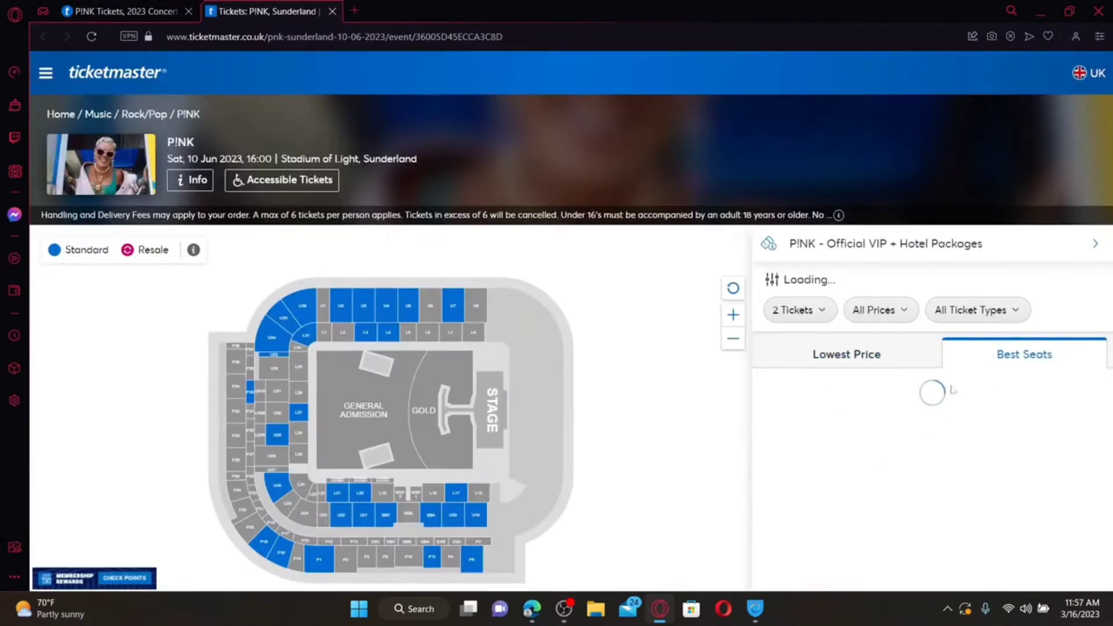
pyautogui.click(1018, 313)
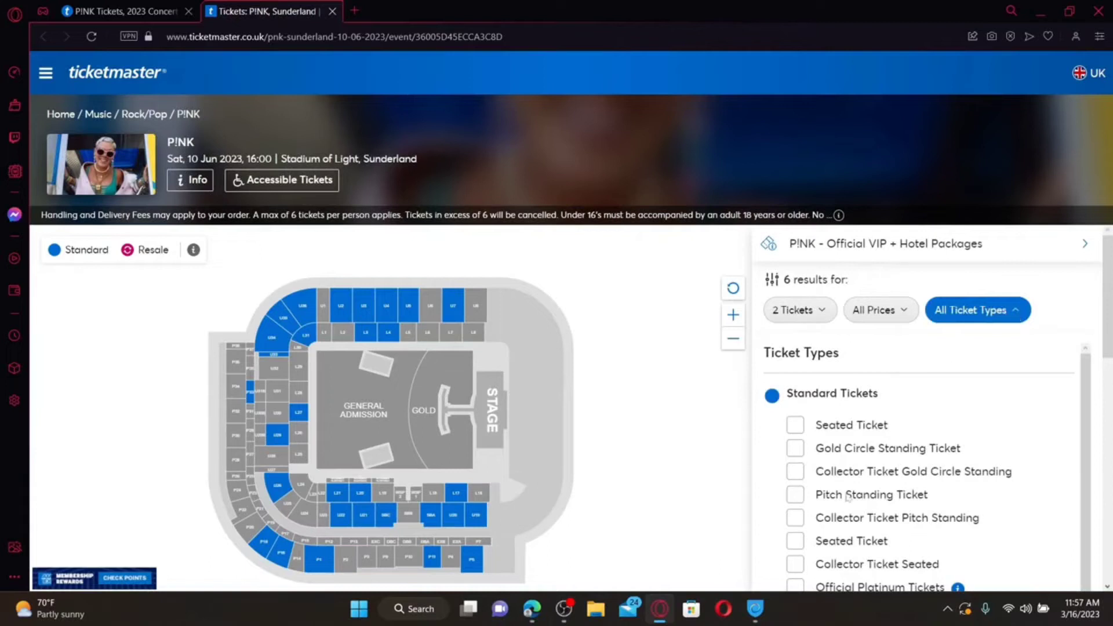
pyautogui.click(817, 449)
pyautogui.click(881, 310)
pyautogui.moveTo(1058, 381); pyautogui.dragTo(967, 390)
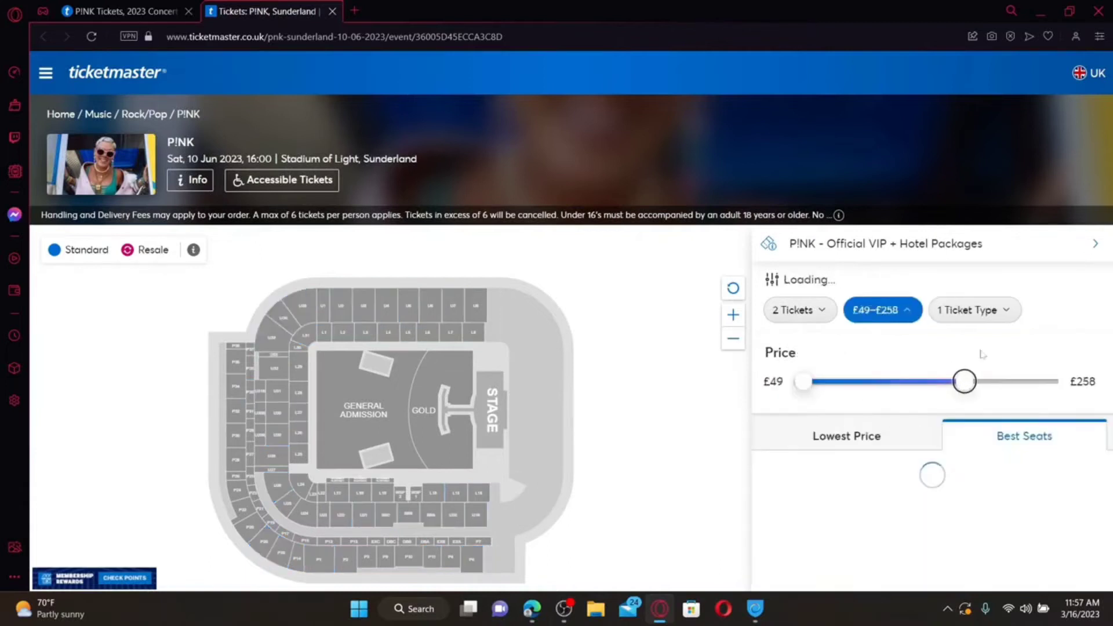
pyautogui.click(800, 310)
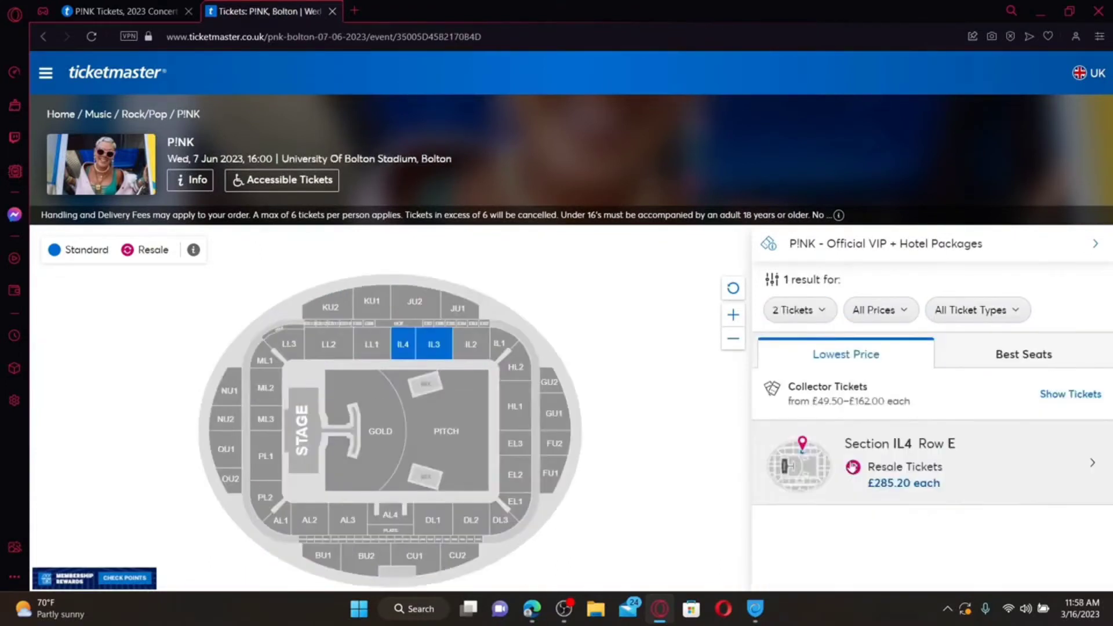
pyautogui.click(951, 470)
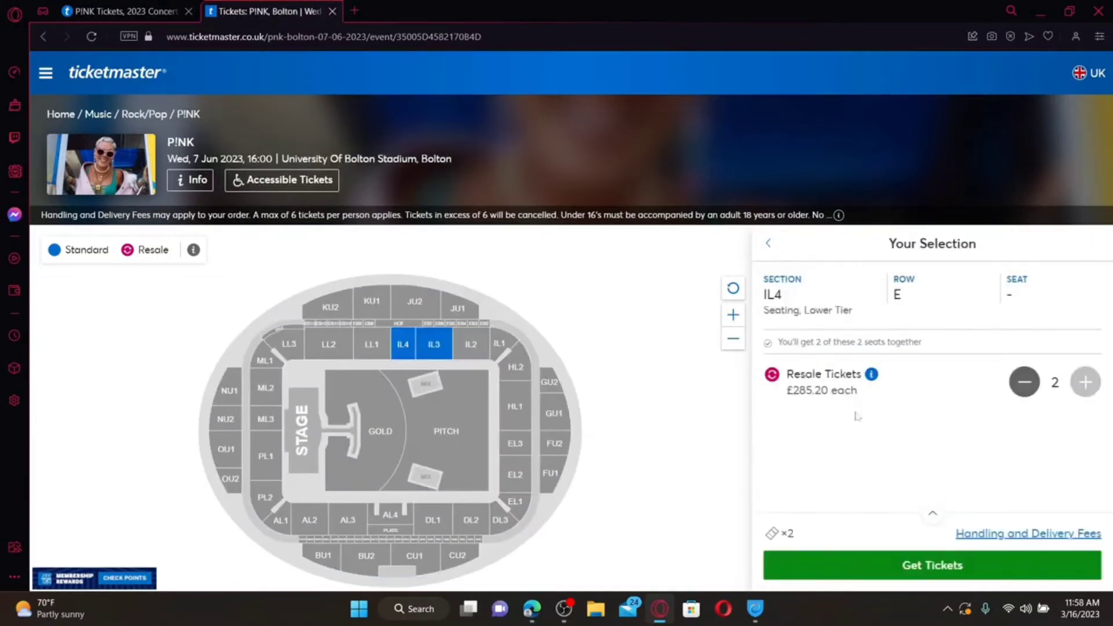
# Step: Check out the chosen seats and agree to the Ticket Exchange Policy
pyautogui.click(947, 565)
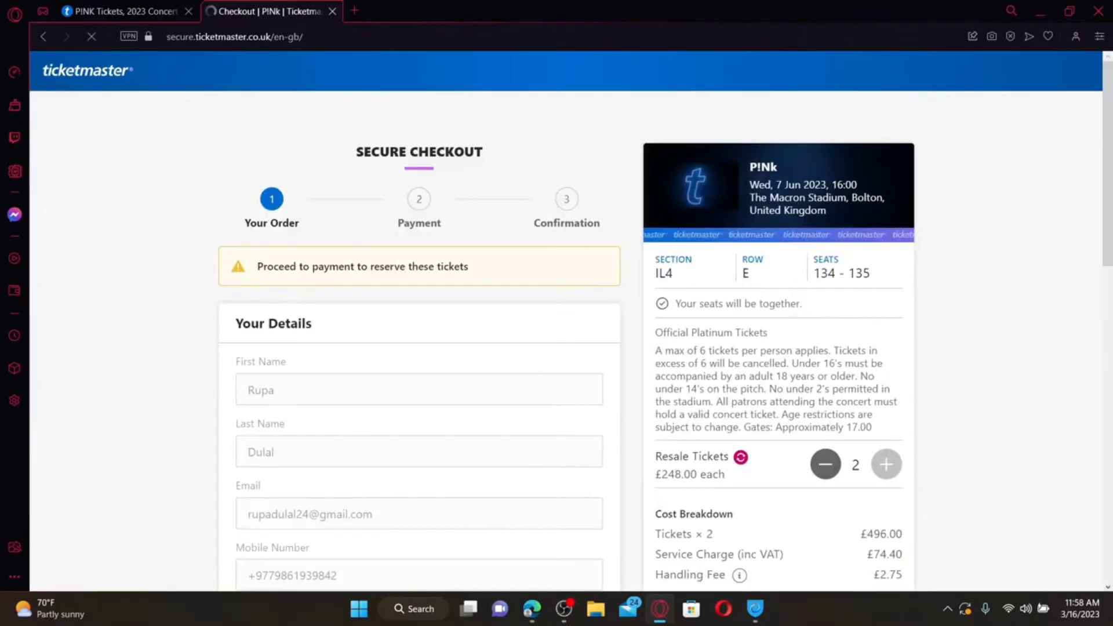
pyautogui.scroll(-2, 417, 450)
pyautogui.scroll(2, 417, 449)
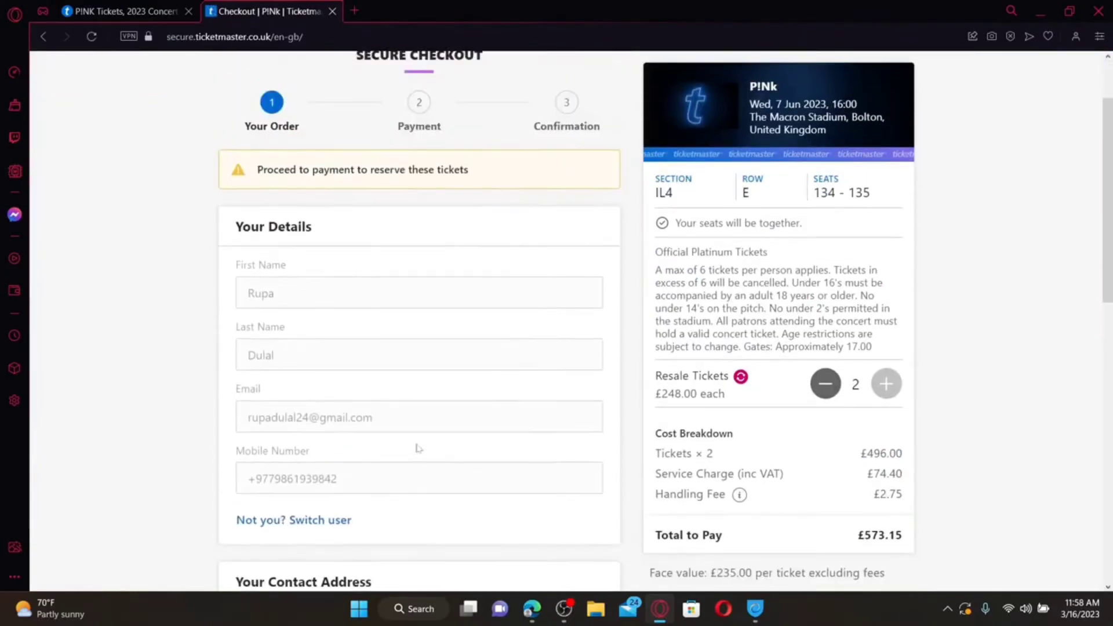
pyautogui.scroll(-2, 196, 436)
pyautogui.scroll(-5, 196, 436)
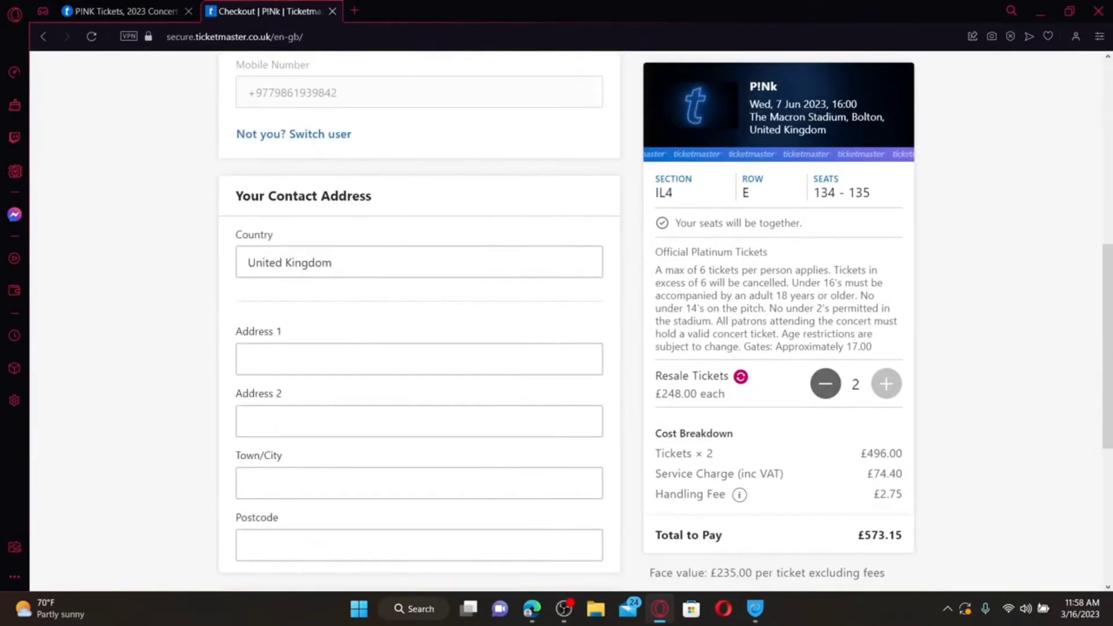
pyautogui.scroll(-3, 378, 515)
pyautogui.scroll(-1, 378, 515)
pyautogui.click(250, 429)
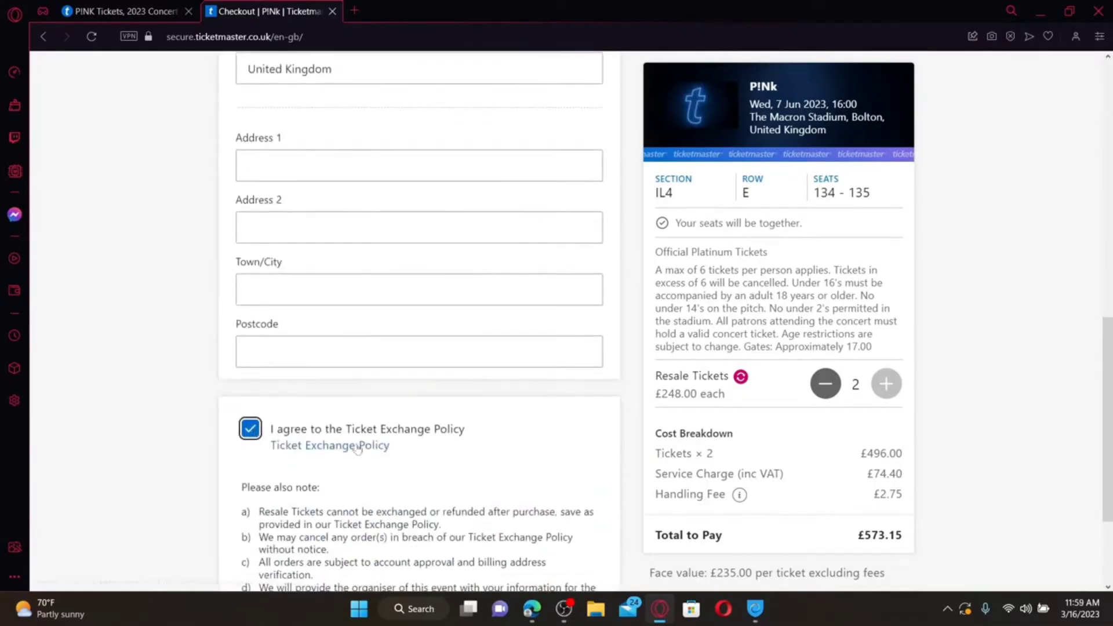
# Step: Continue to the payment step and focus the Card number field
pyautogui.scroll(-3, 408, 472)
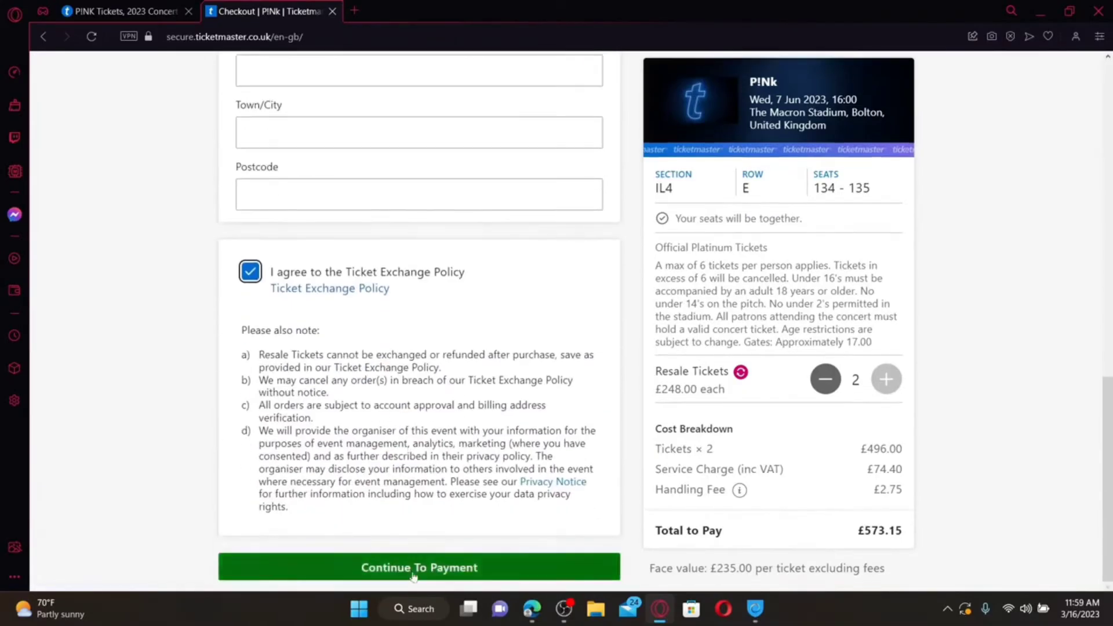
pyautogui.click(429, 566)
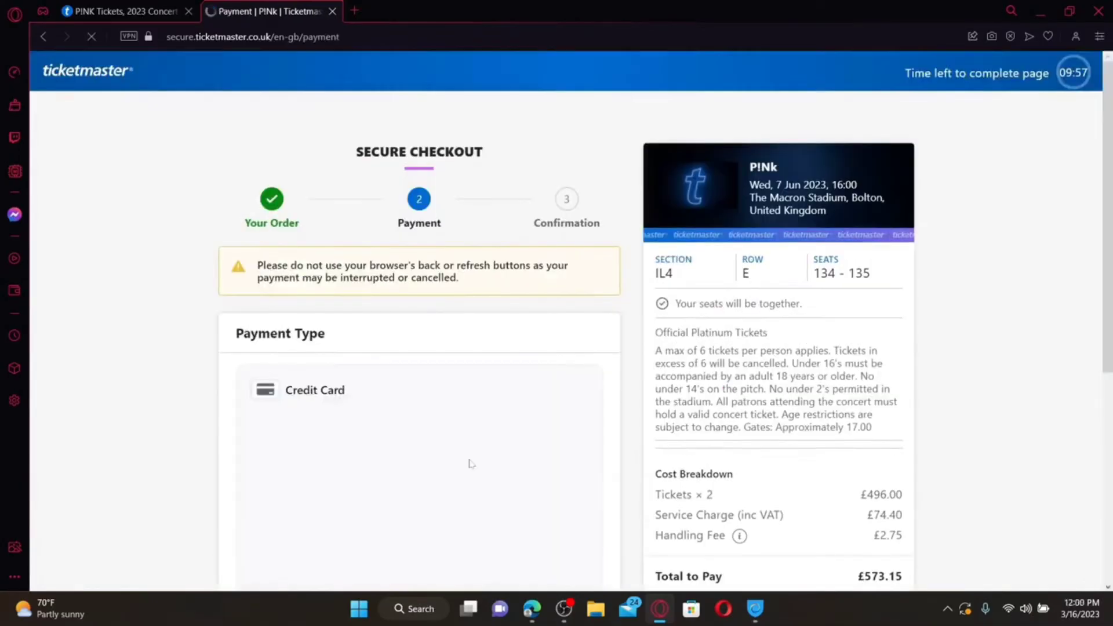
pyautogui.scroll(-3, 467, 462)
pyautogui.scroll(2, 462, 281)
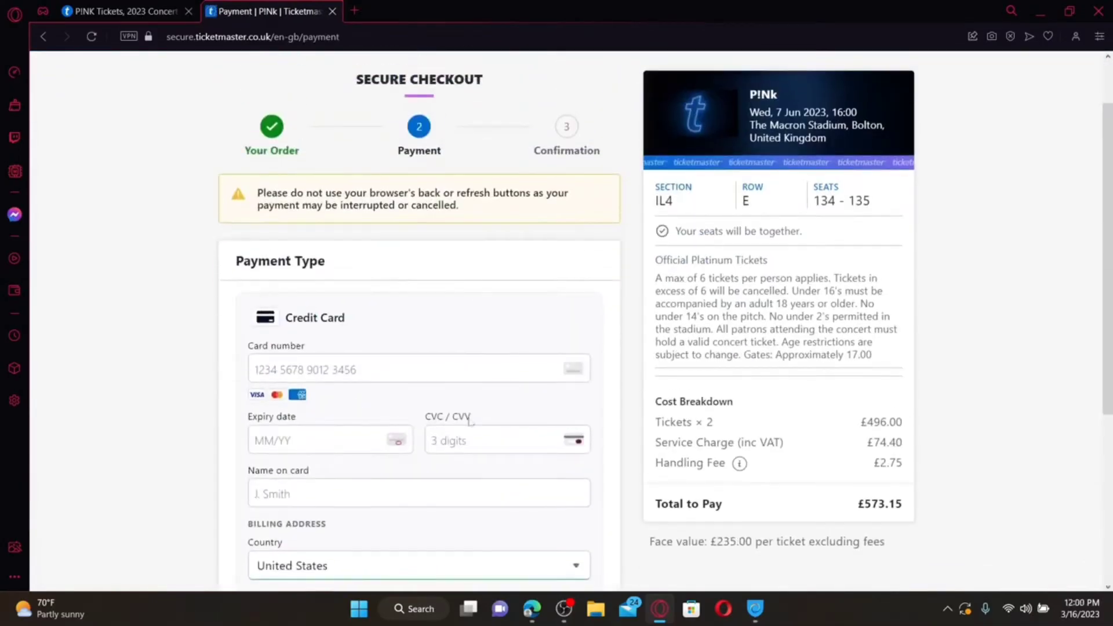
pyautogui.scroll(-2, 470, 420)
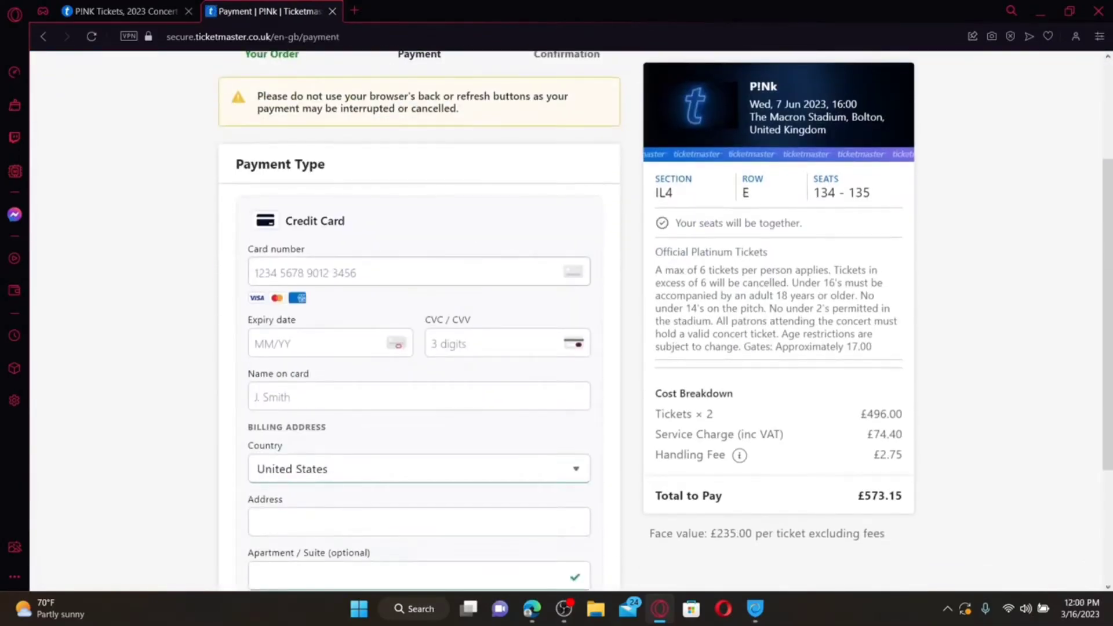
pyautogui.click(464, 261)
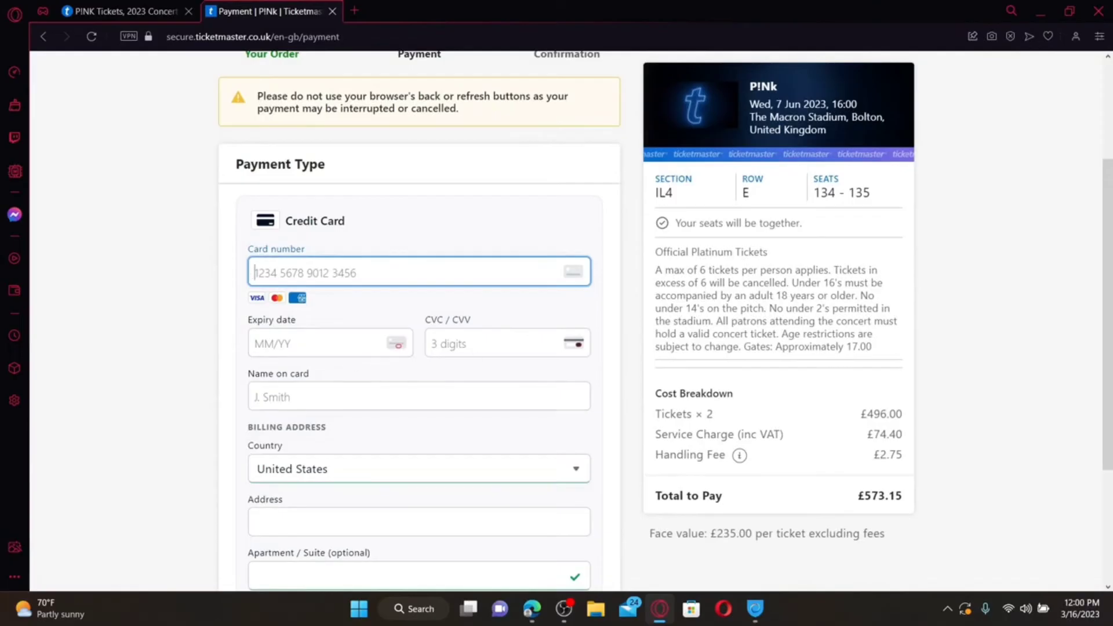
pyautogui.scroll(-2, 355, 373)
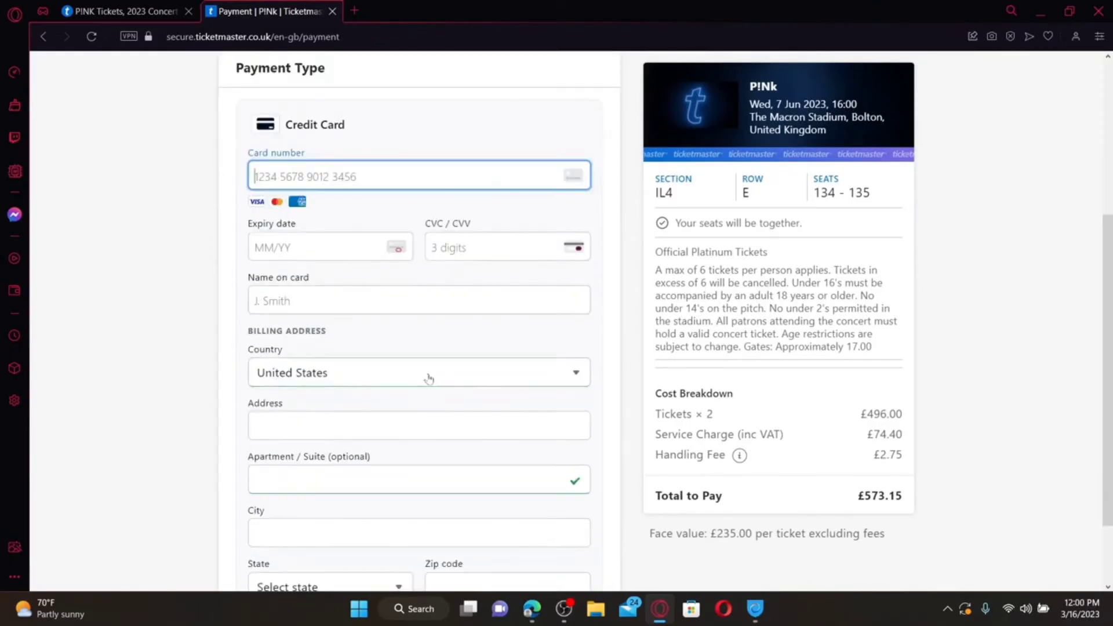
pyautogui.scroll(-2, 386, 383)
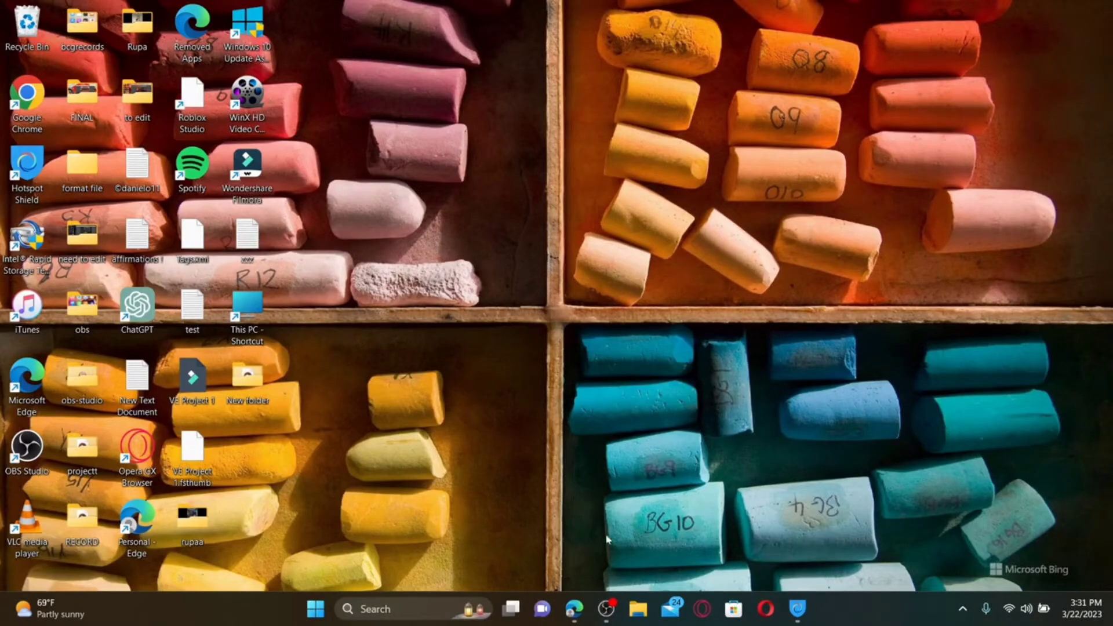
# Step: Go to complain.biz, file a complaint naming Ticketmaster as the company, and reach the Title field
pyautogui.click(574, 609)
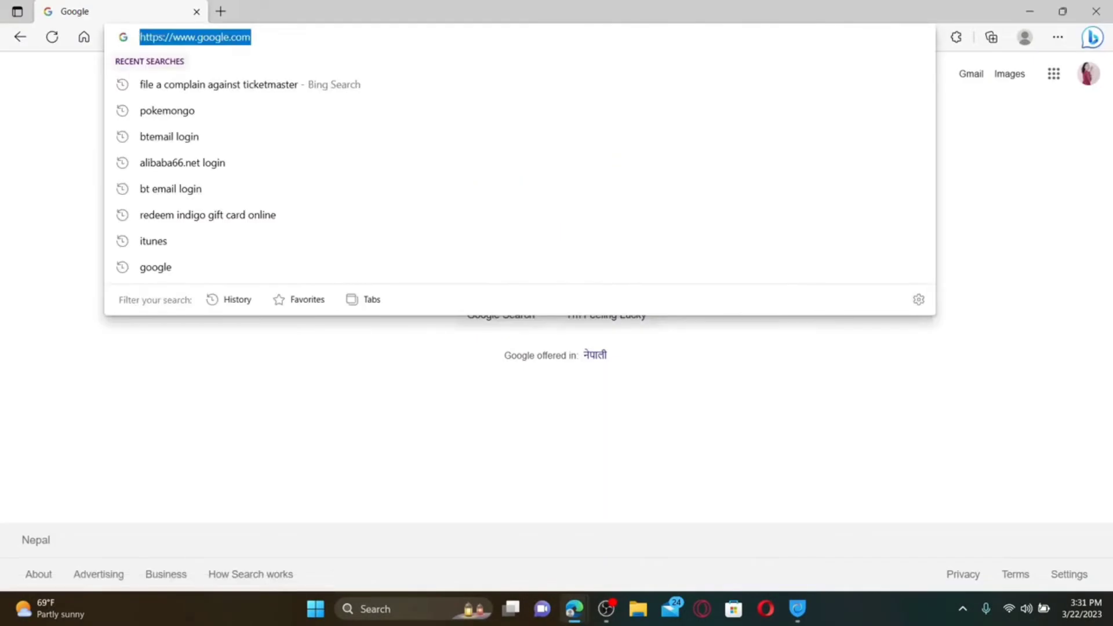
pyautogui.write('complain.biz')
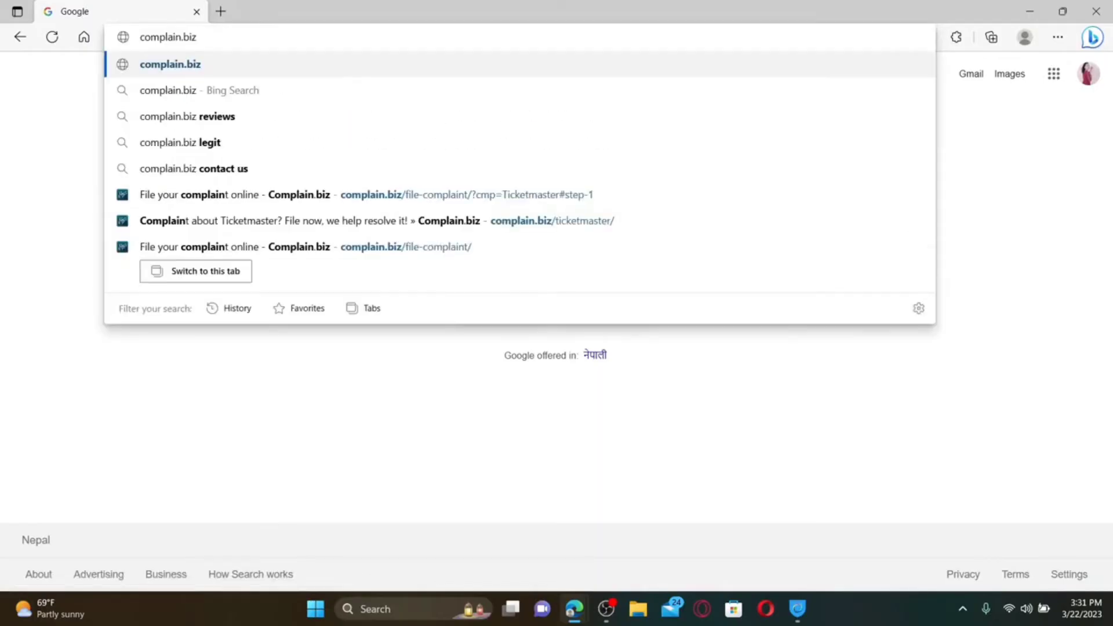
pyautogui.press('Return')
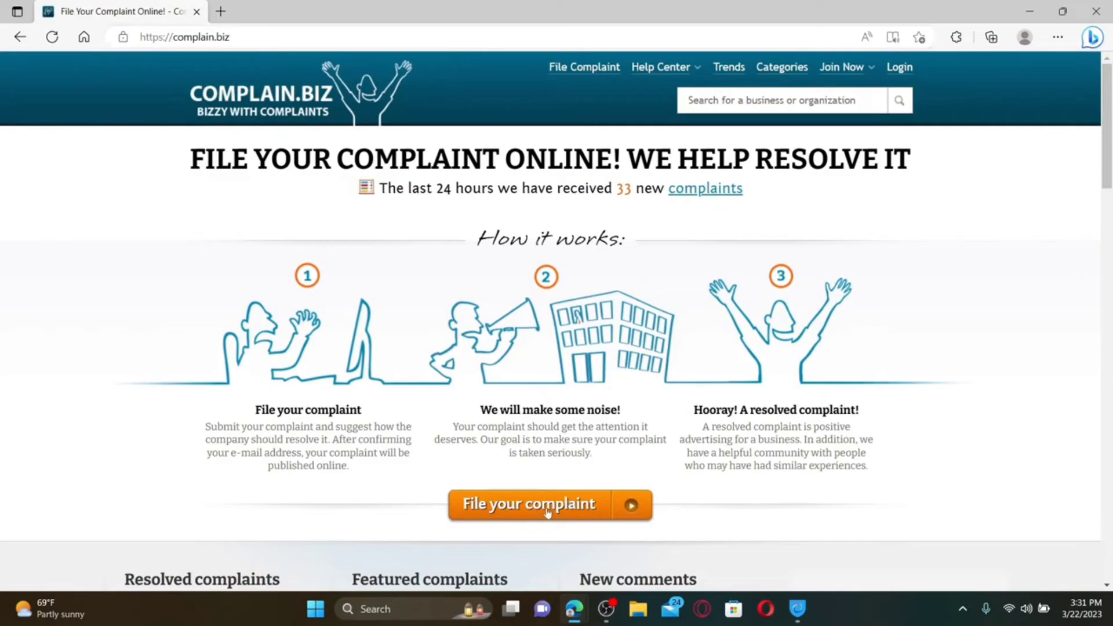
pyautogui.click(547, 510)
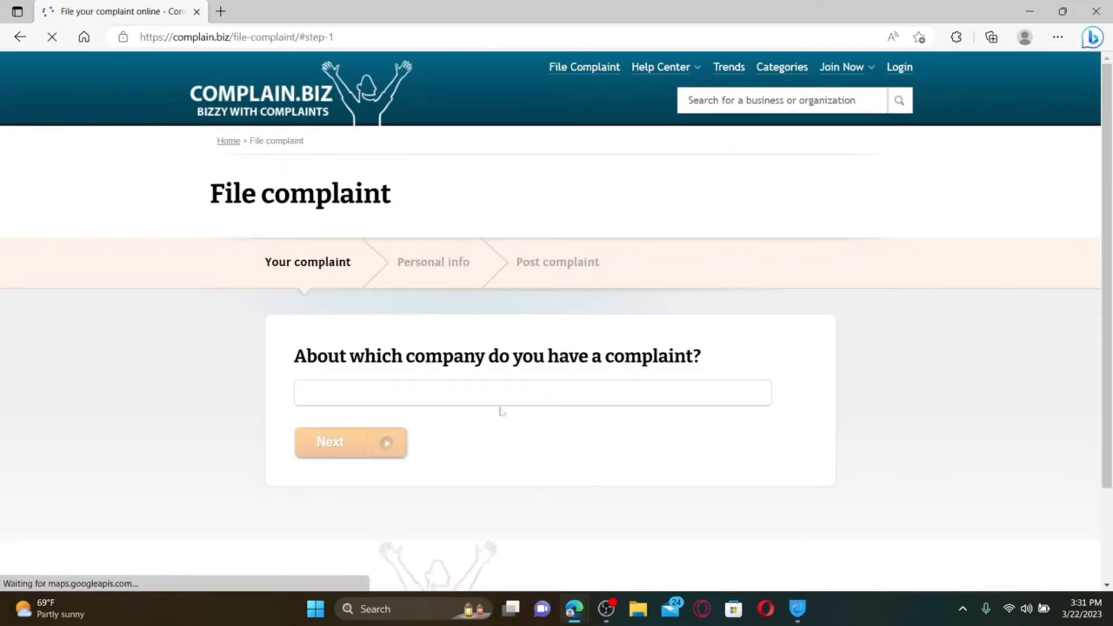
pyautogui.click(325, 394)
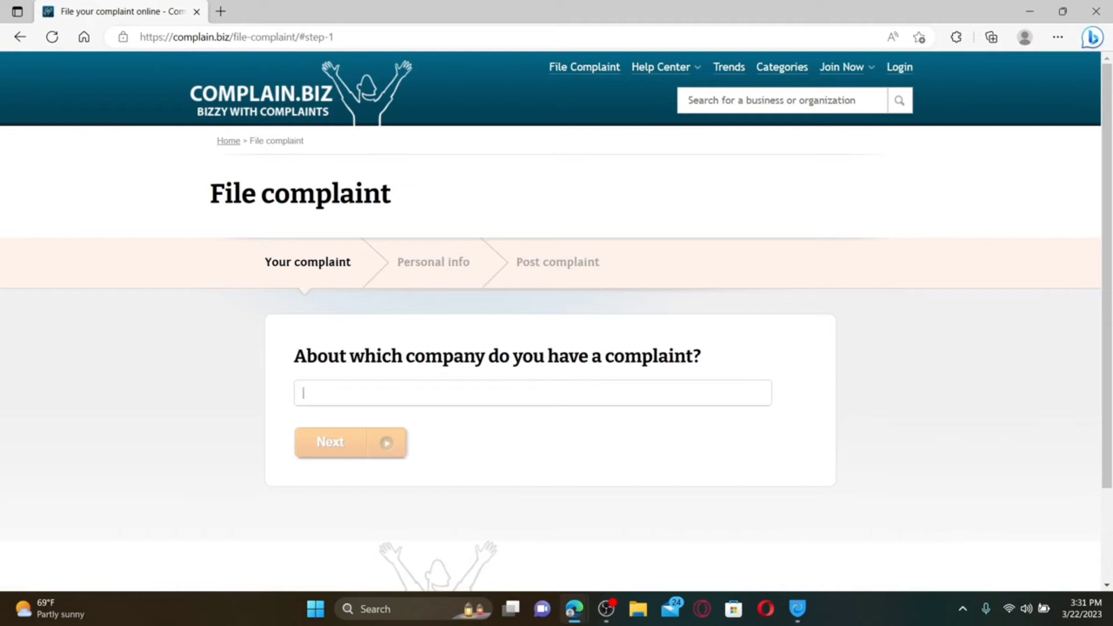
pyautogui.write('Ticketmaster')
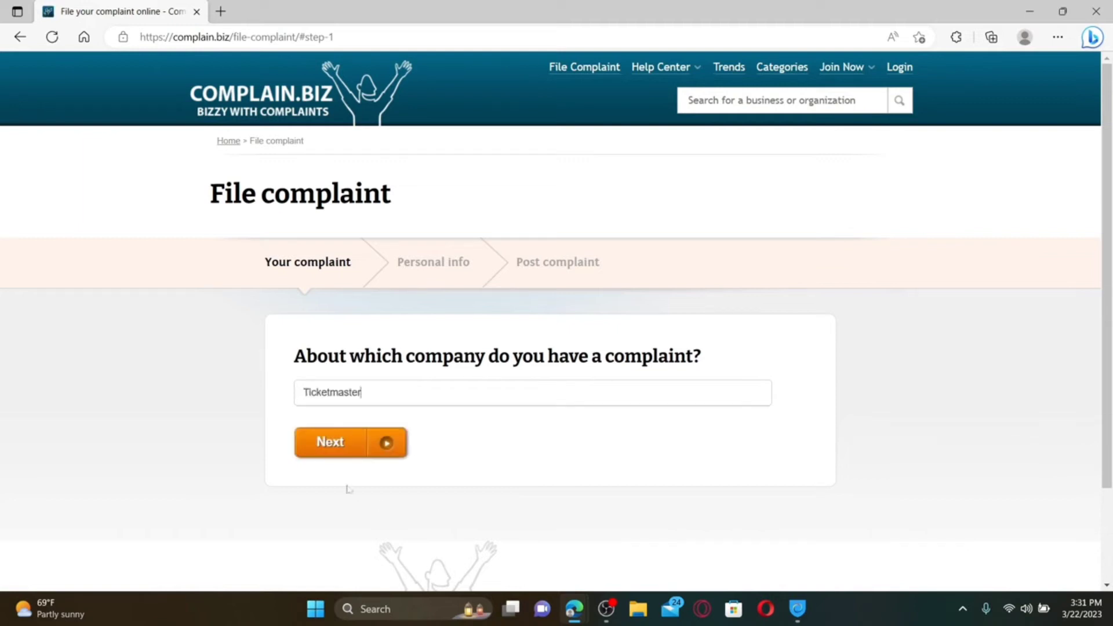
pyautogui.click(334, 444)
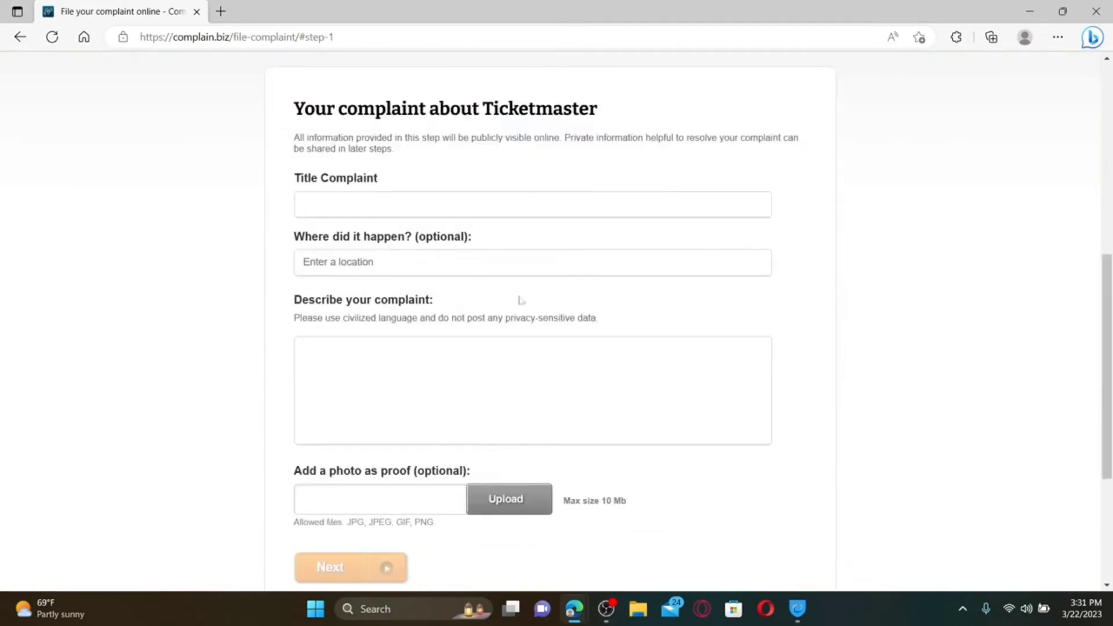
pyautogui.click(338, 196)
pyautogui.scroll(-2, 346, 201)
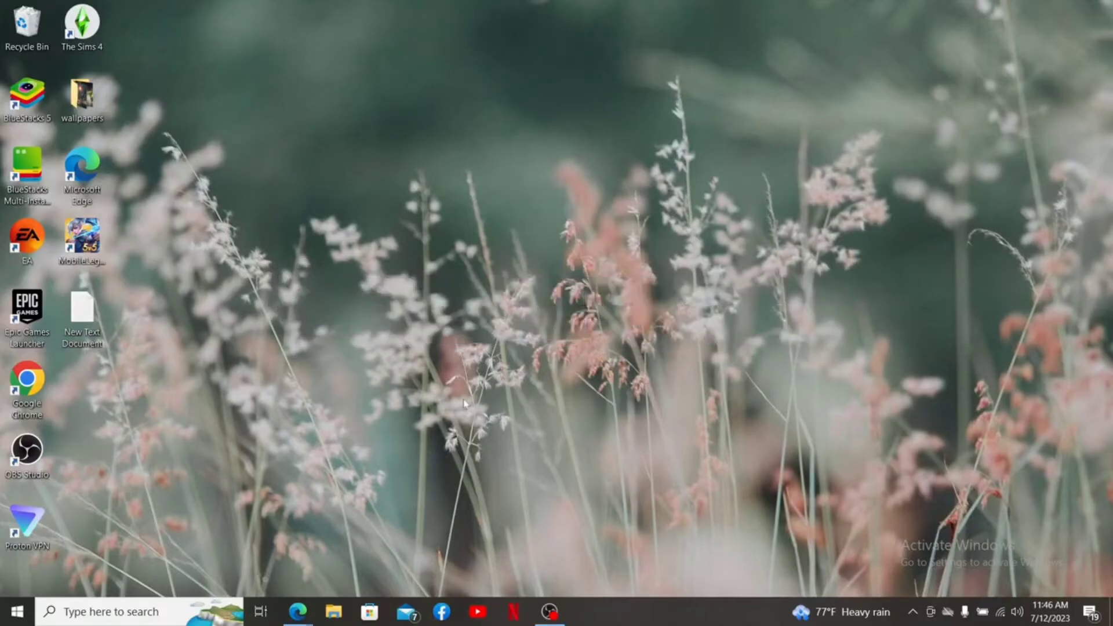
# Step: Load Ticketmaster, pick a Morgan Wallen seat in section C248 and proceed to checkout
pyautogui.click(298, 610)
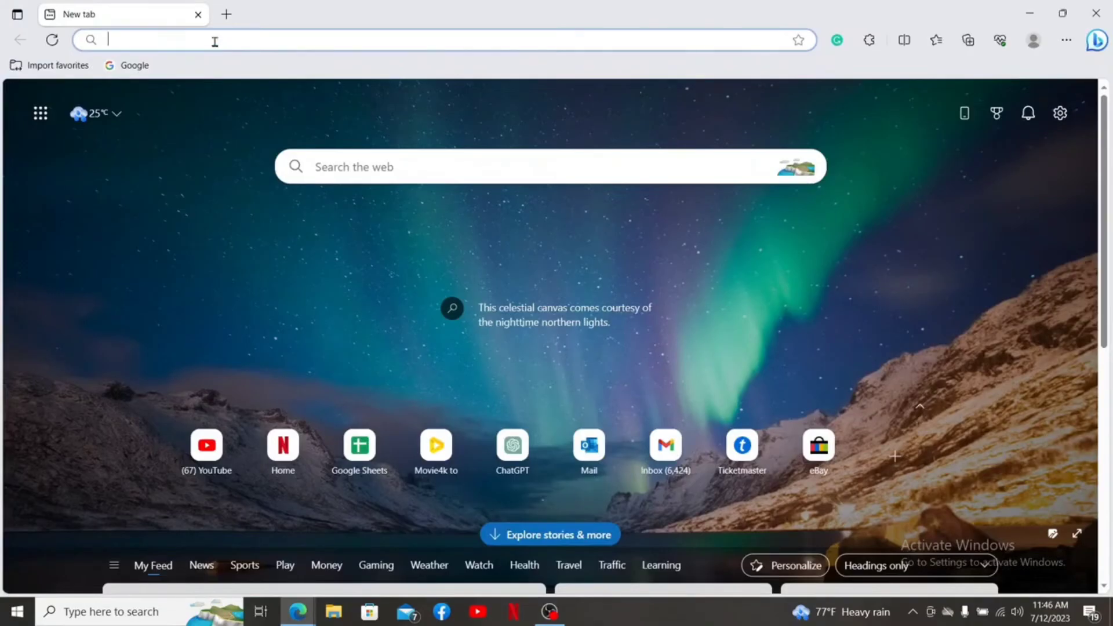
pyautogui.write('ti')
pyautogui.press('Return')
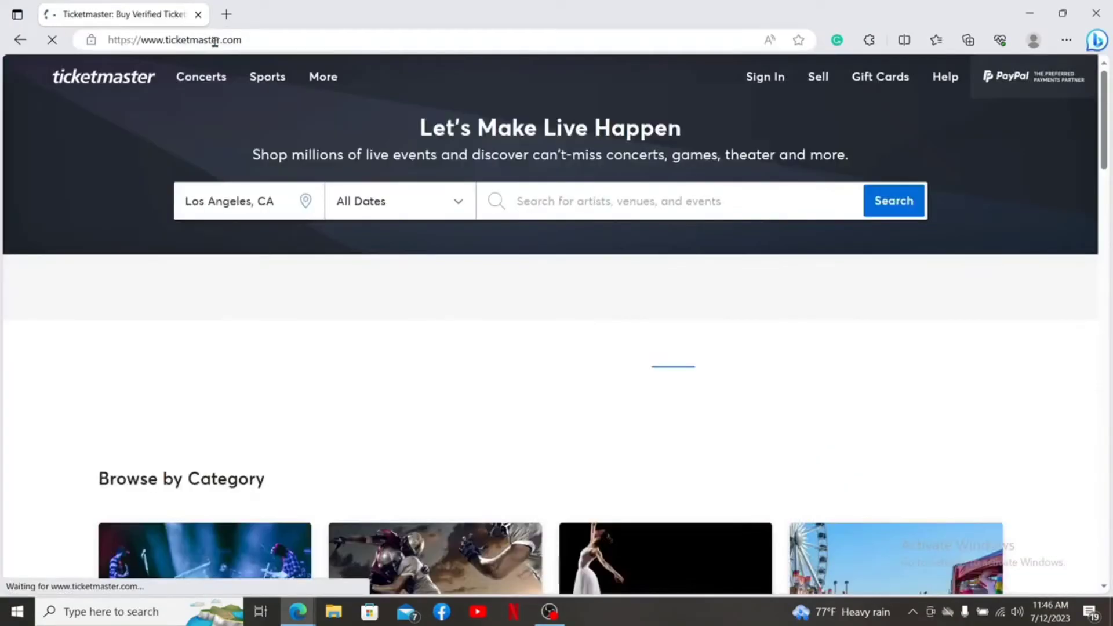
pyautogui.scroll(-12, 533, 438)
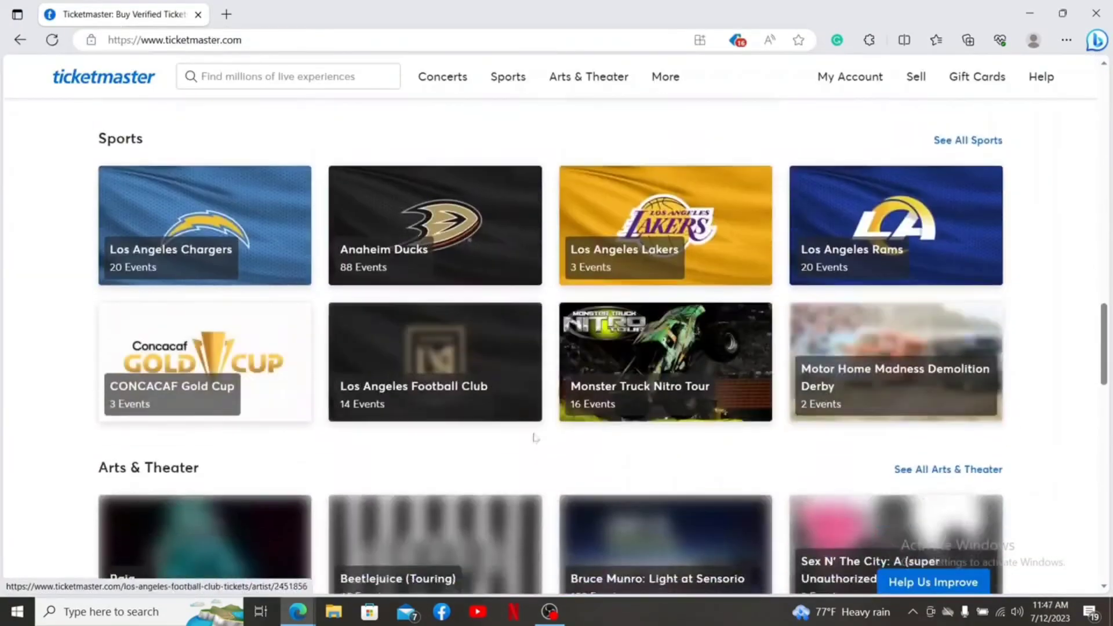
pyautogui.scroll(-5, 534, 437)
pyautogui.scroll(15, 531, 437)
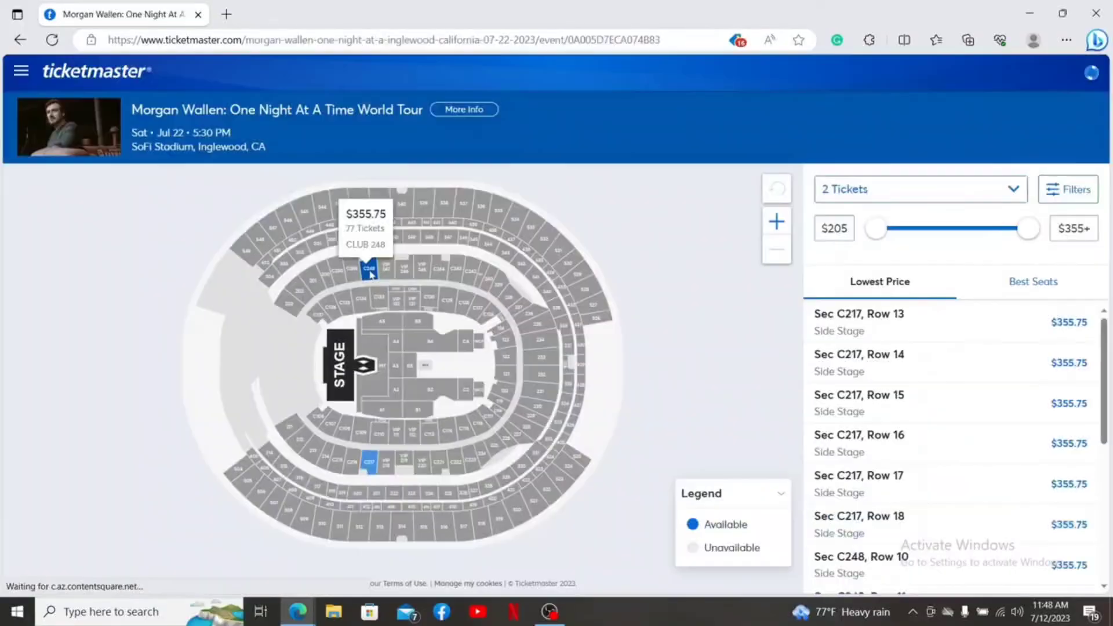
pyautogui.click(370, 274)
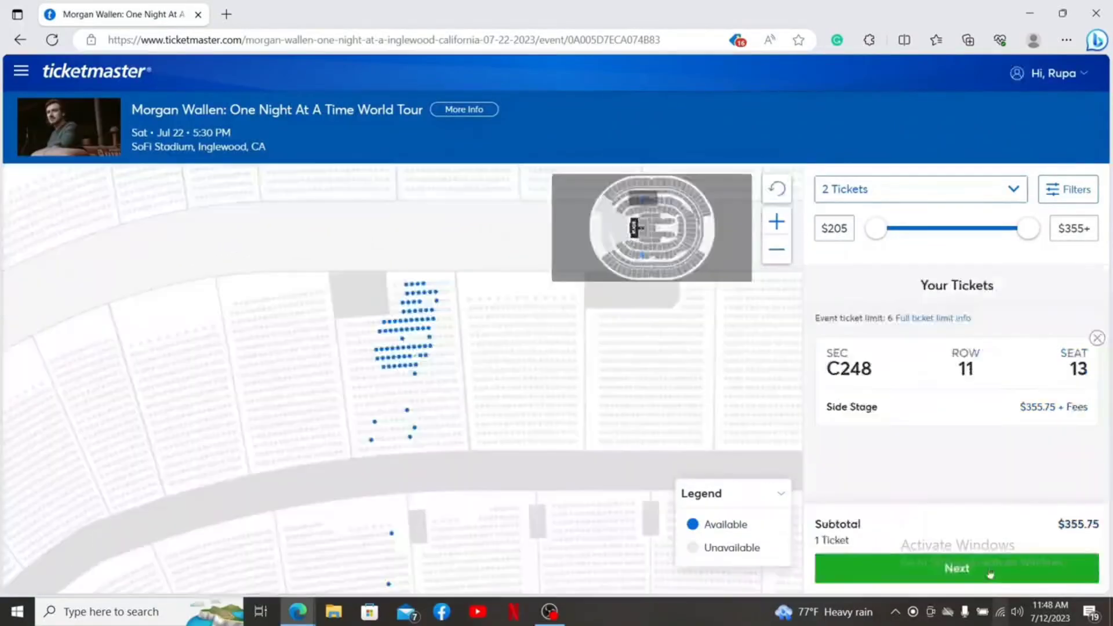
pyautogui.click(990, 574)
# Step: Reveal the Credits / Promo Codes / Gift Cards form and focus the promo code field
pyautogui.scroll(-5, 461, 415)
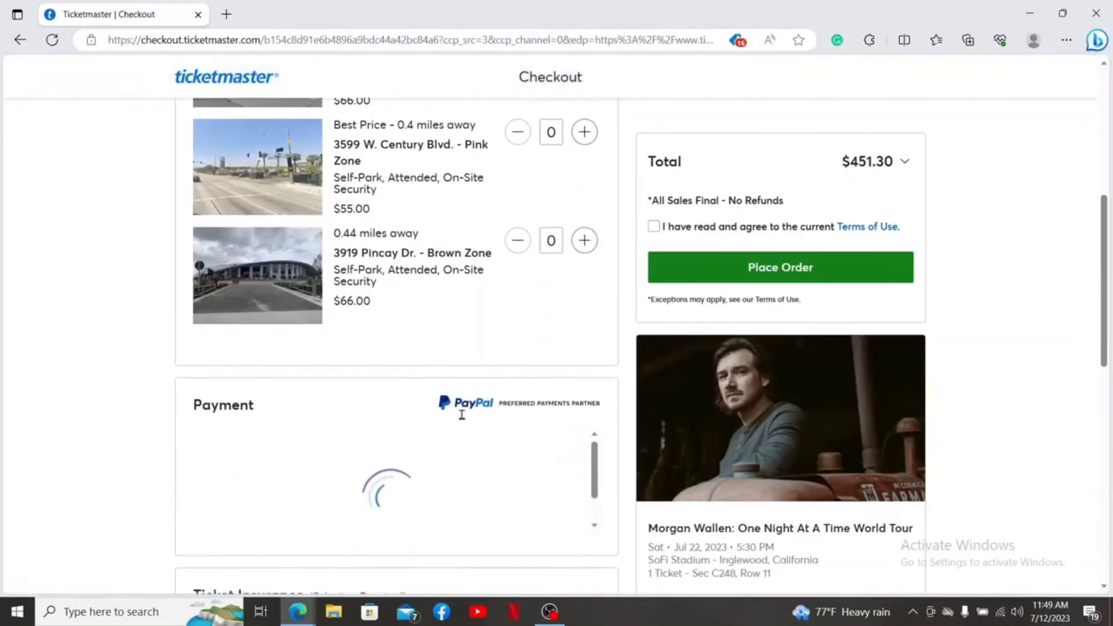
pyautogui.scroll(-3, 461, 415)
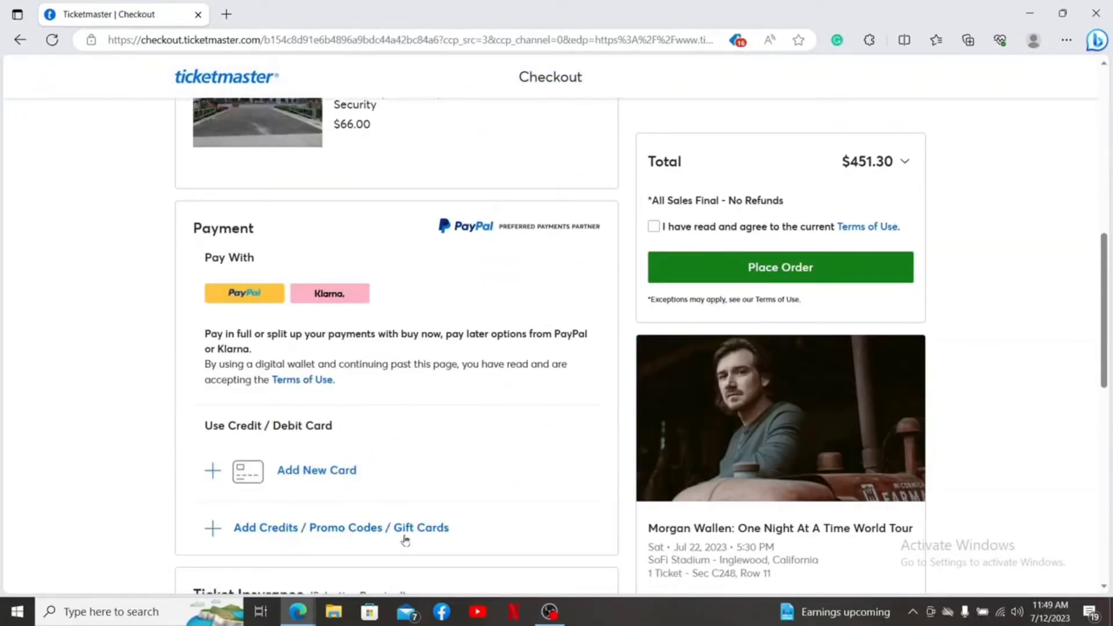
pyautogui.click(372, 529)
pyautogui.scroll(-4, 452, 497)
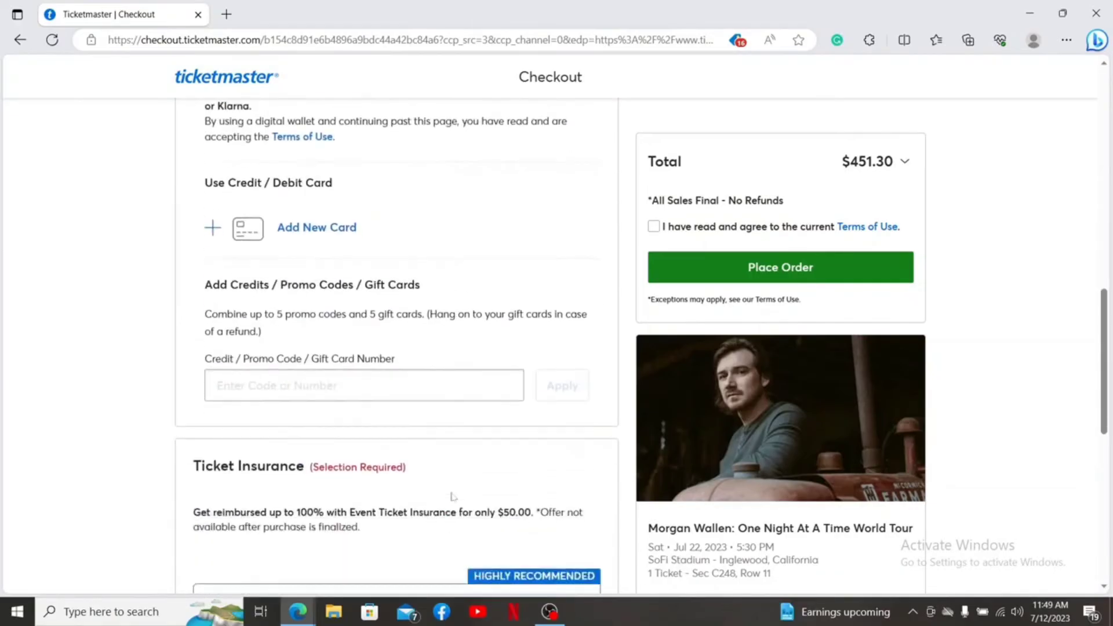
pyautogui.click(361, 389)
pyautogui.click(267, 397)
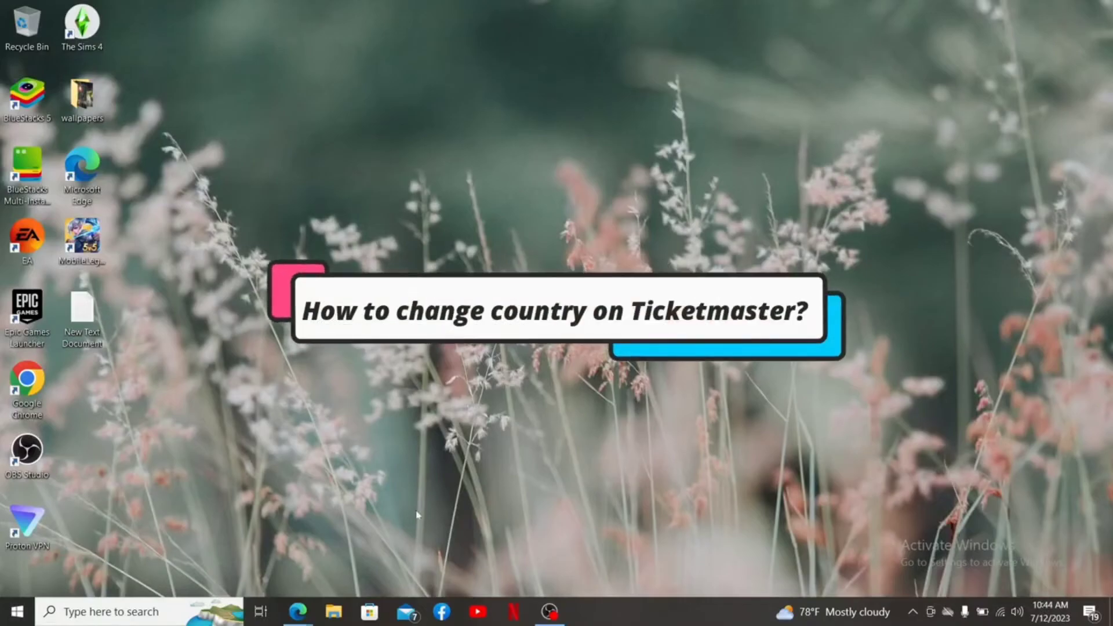
# Step: Load the Ticketmaster homepage and choose Settings under My Account
pyautogui.click(295, 607)
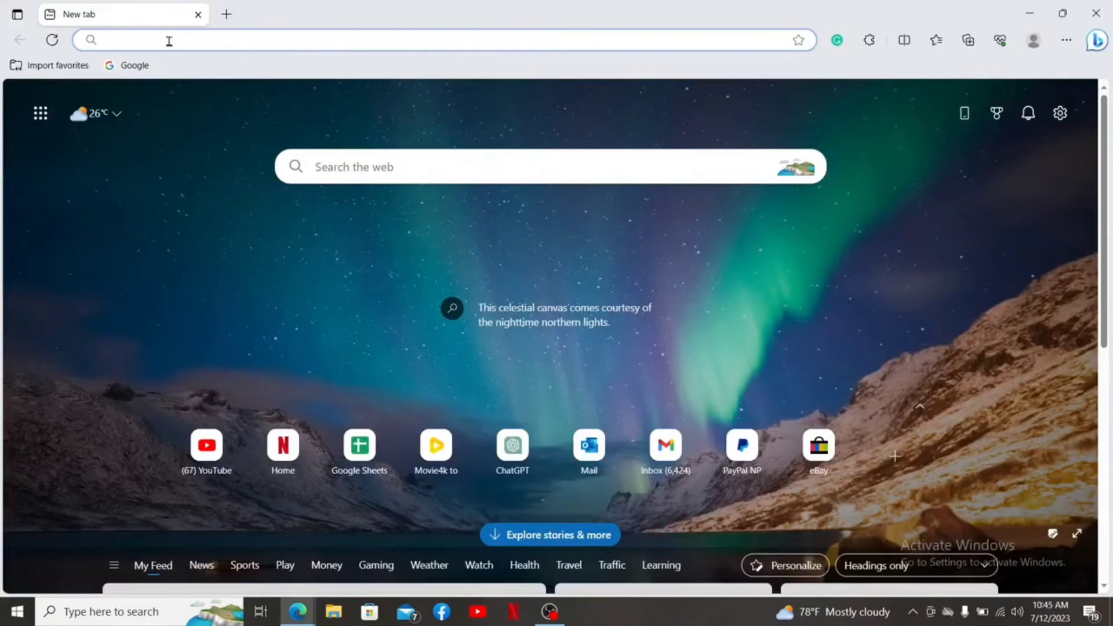
pyautogui.write('www.ticketmaster.com')
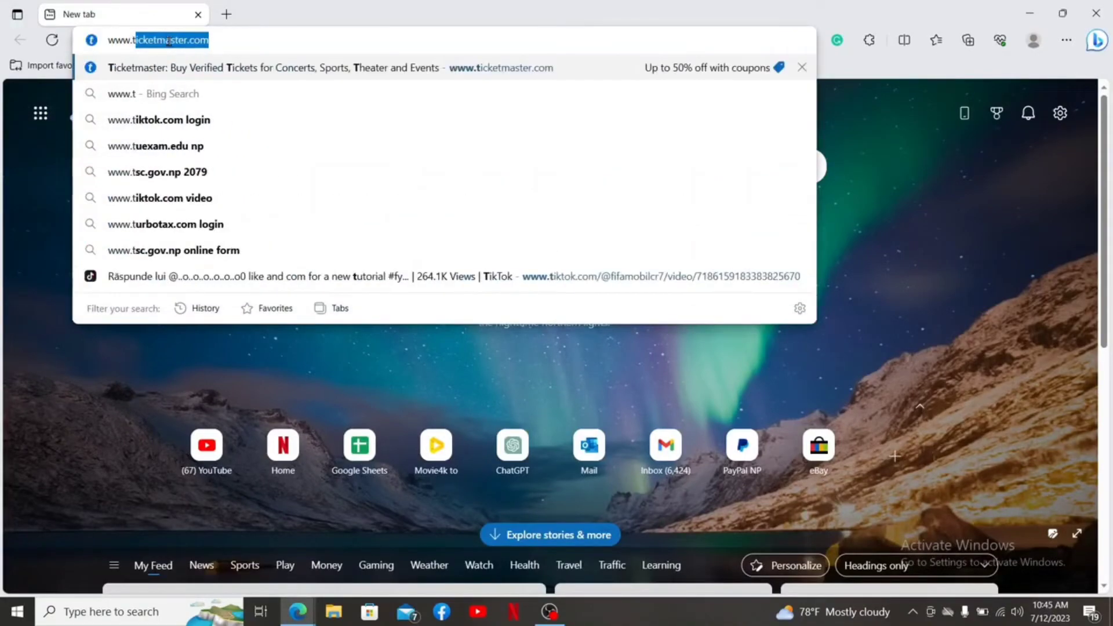
pyautogui.press('Return')
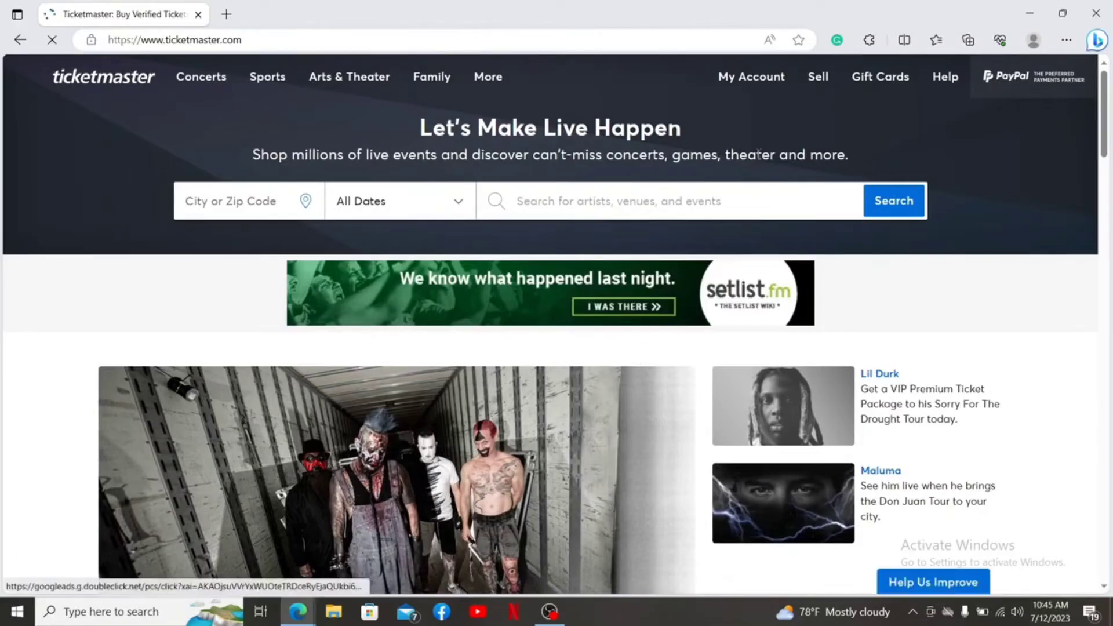
pyautogui.click(749, 80)
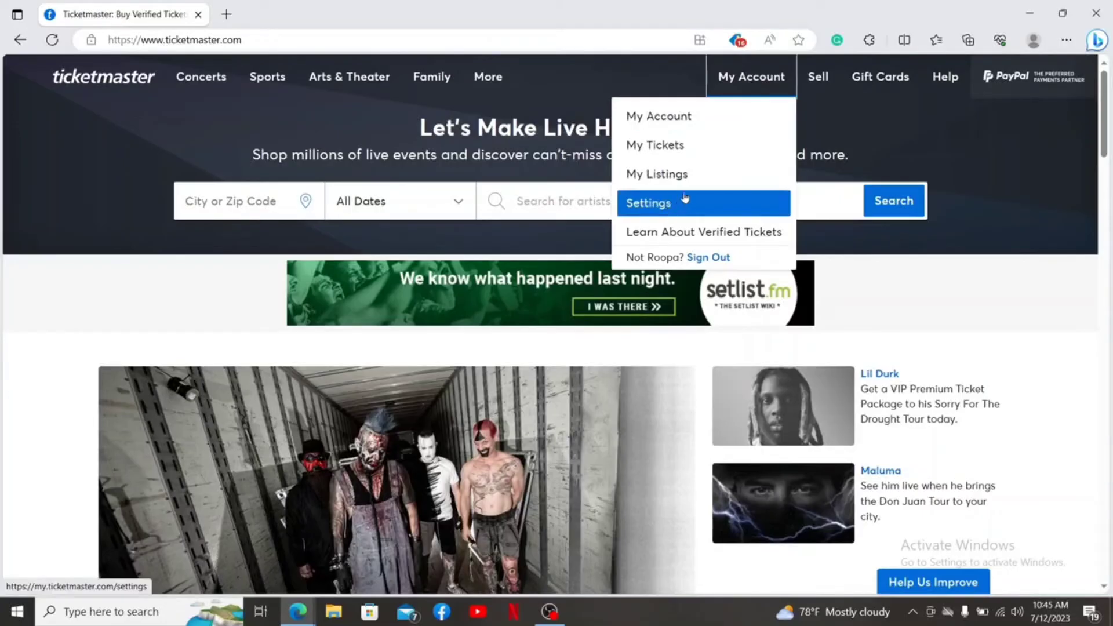
pyautogui.click(673, 204)
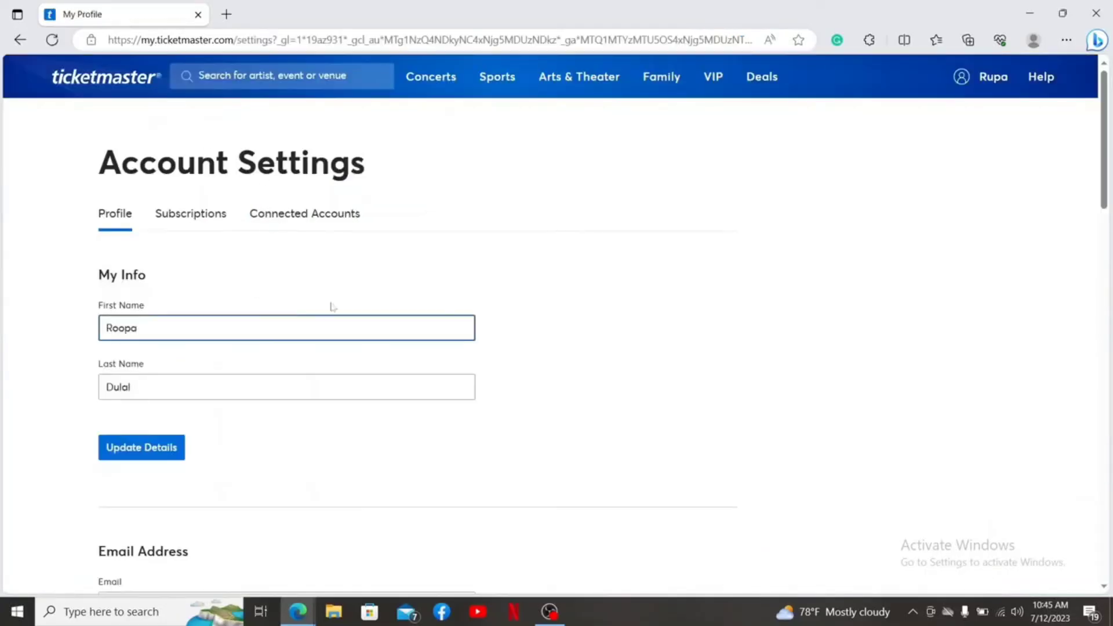
# Step: Switch the Locations country from United States to Zambia and click Update Locations
pyautogui.scroll(-10, 332, 306)
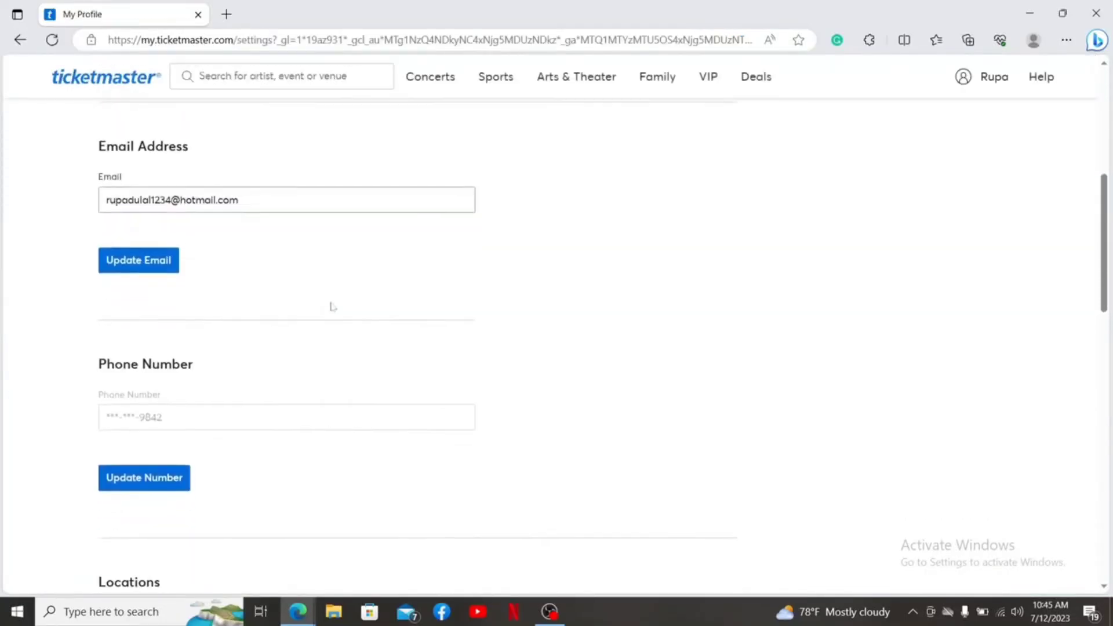
pyautogui.scroll(-4, 332, 307)
pyautogui.click(454, 273)
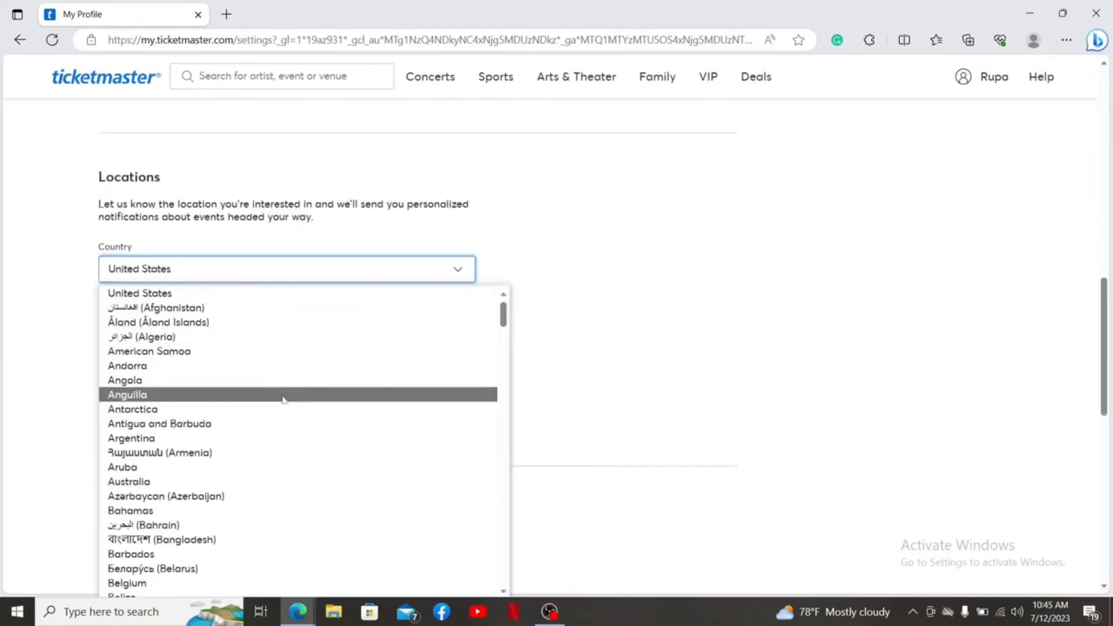
pyautogui.scroll(-5, 283, 399)
pyautogui.scroll(-2, 282, 400)
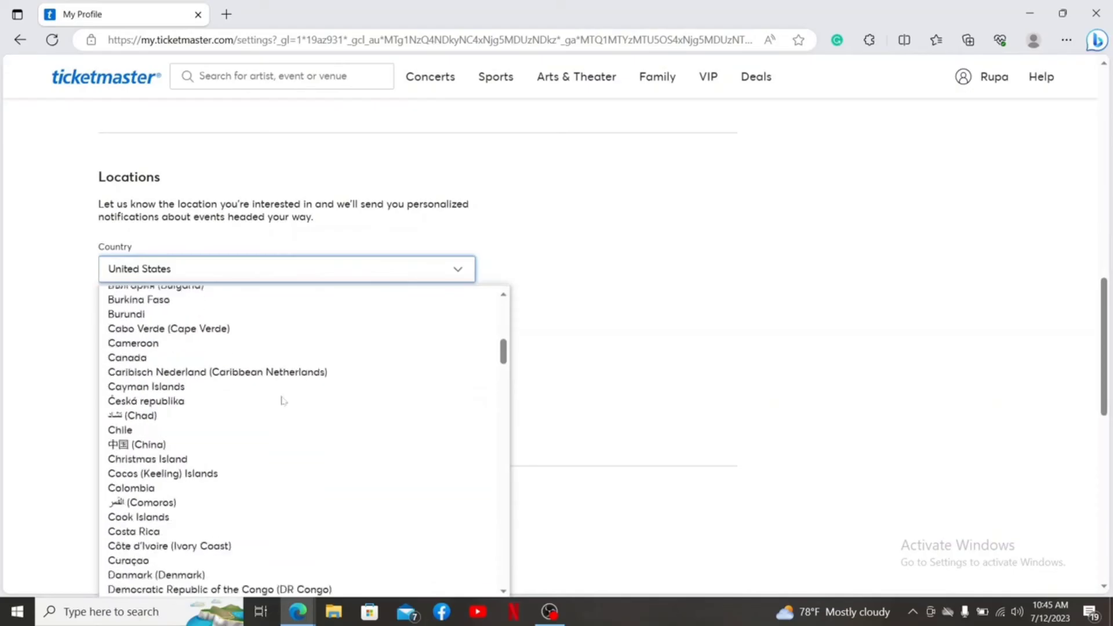
pyautogui.press('Escape')
pyautogui.press('z')
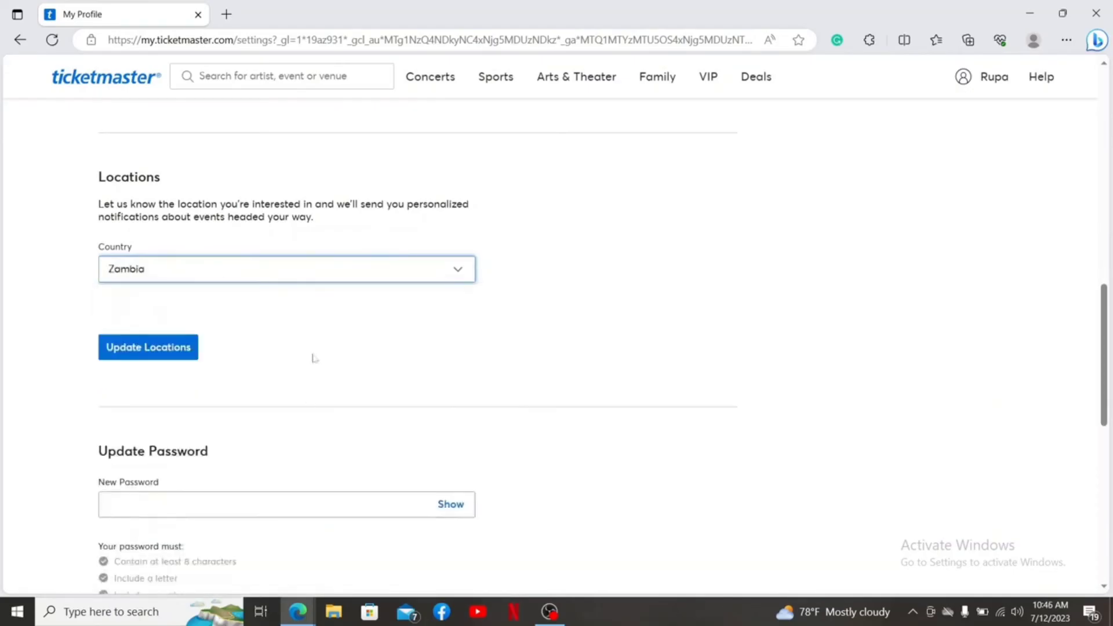
pyautogui.click(154, 352)
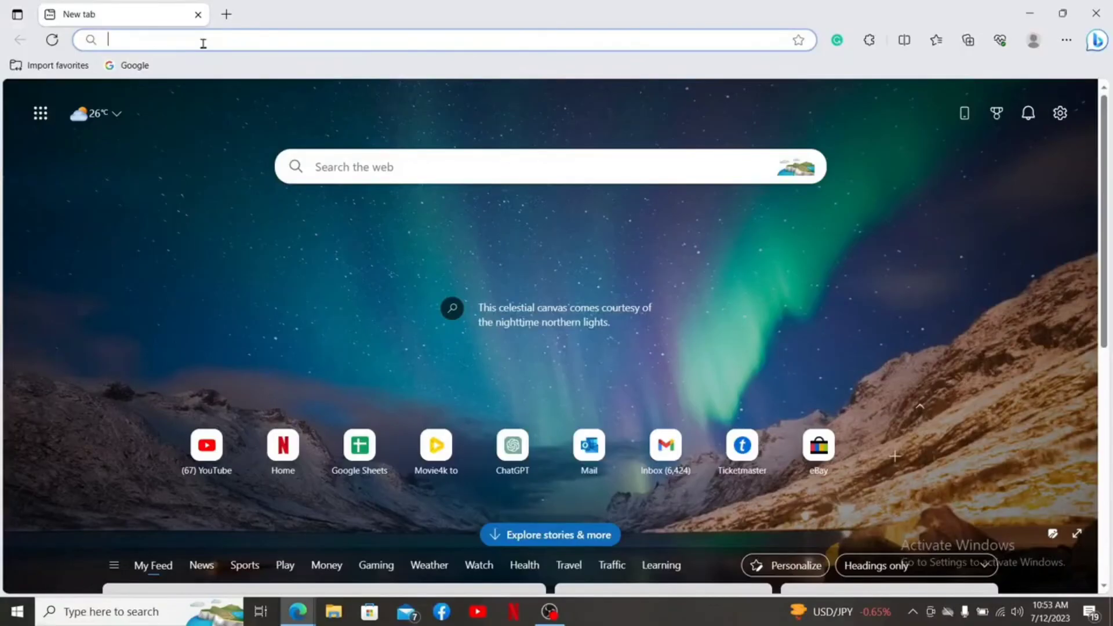
pyautogui.write('www')
pyautogui.write('.ticketmaster.com')
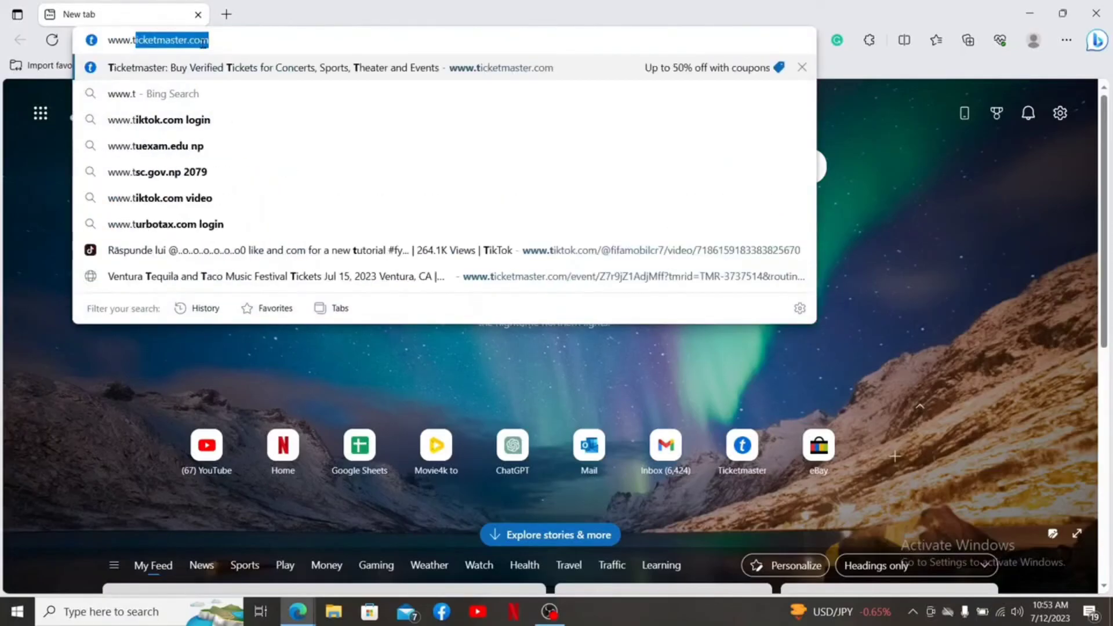
pyautogui.press('Return')
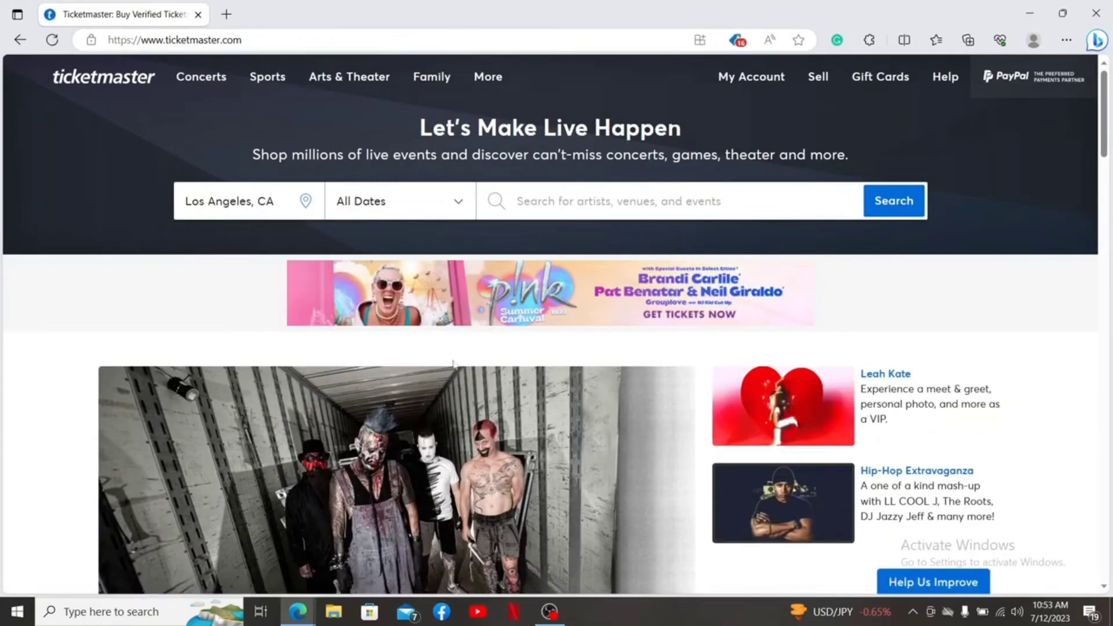
pyautogui.scroll(-5, 453, 363)
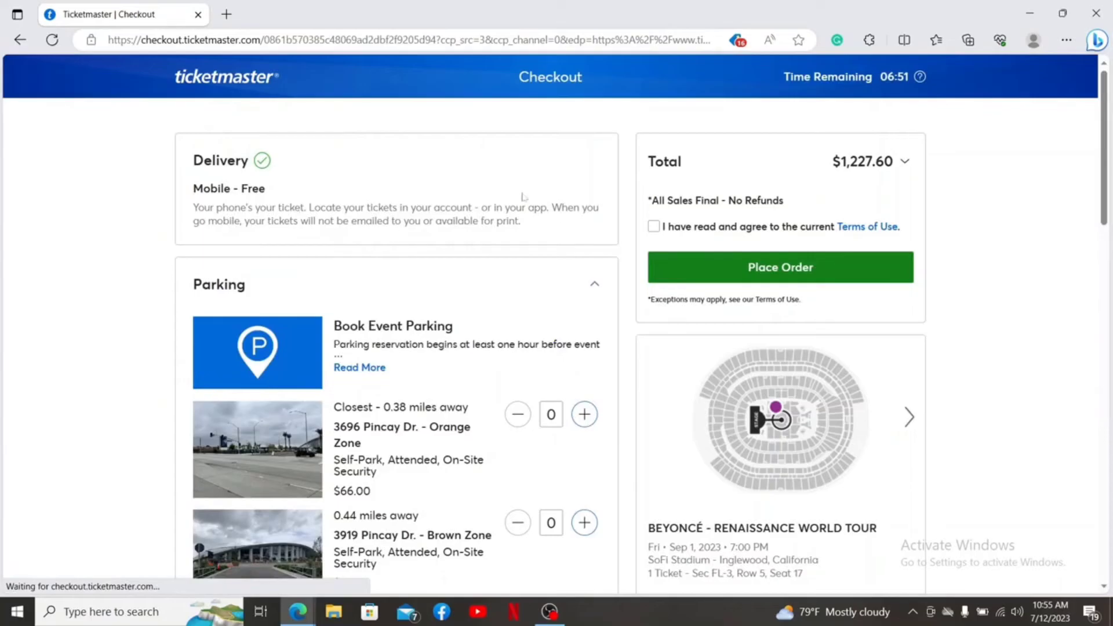
pyautogui.scroll(-9, 434, 398)
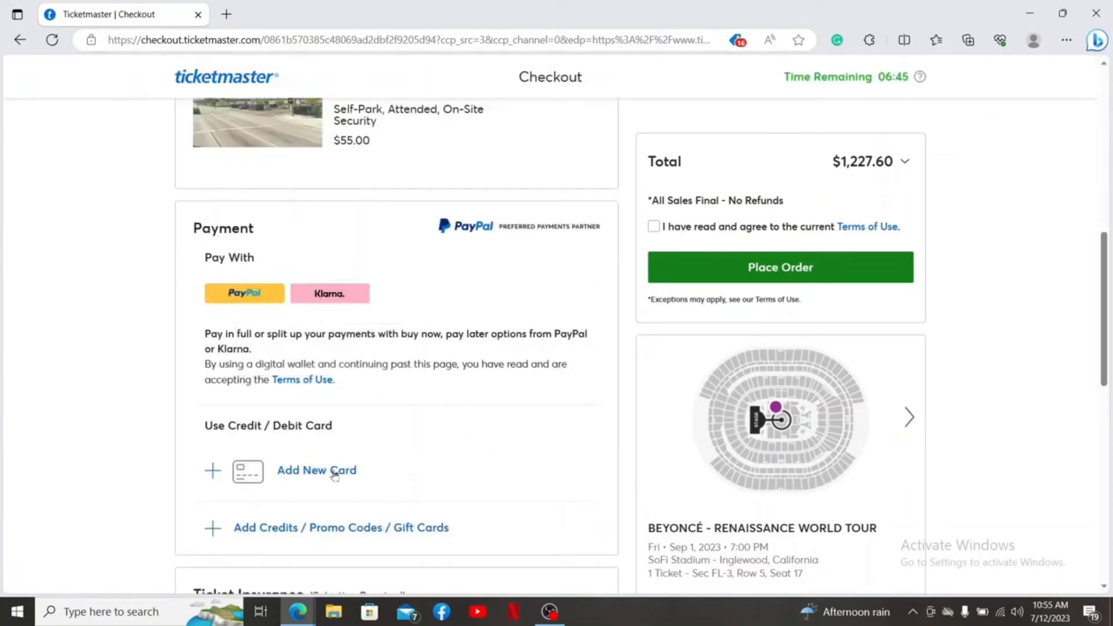
pyautogui.scroll(-1, 484, 423)
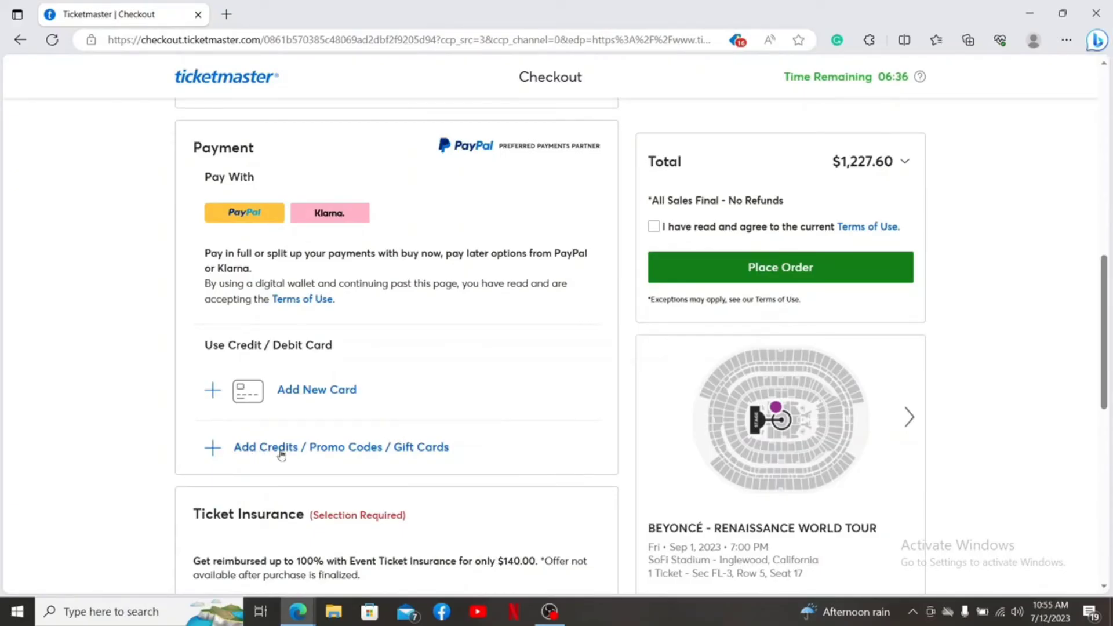
pyautogui.click(404, 453)
pyautogui.scroll(-3, 402, 450)
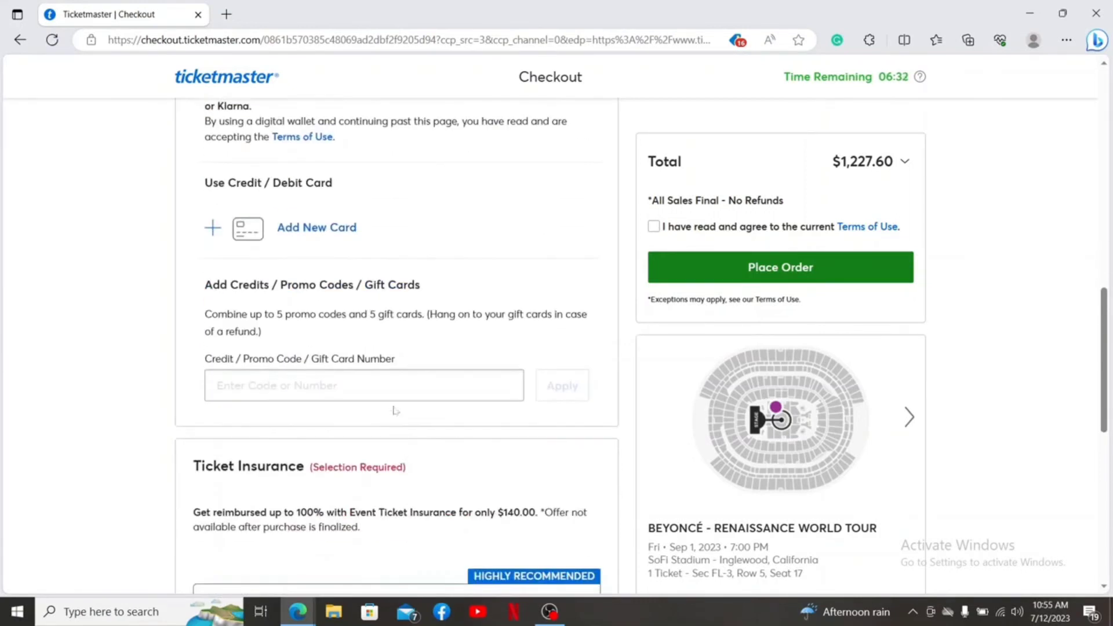
pyautogui.click(300, 389)
pyautogui.click(308, 393)
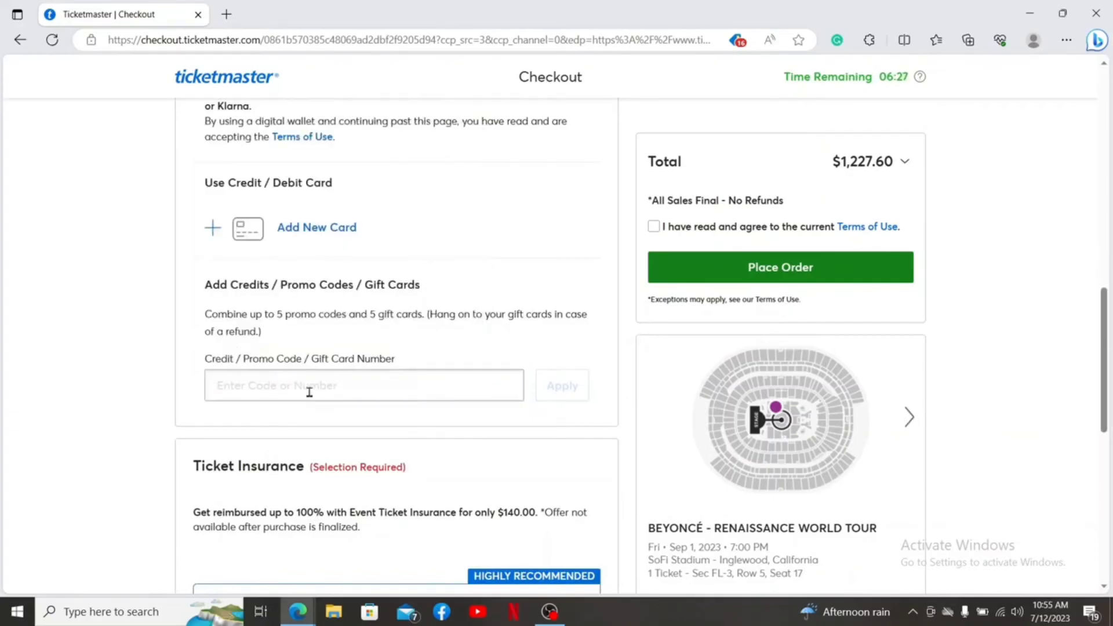
pyautogui.click(277, 393)
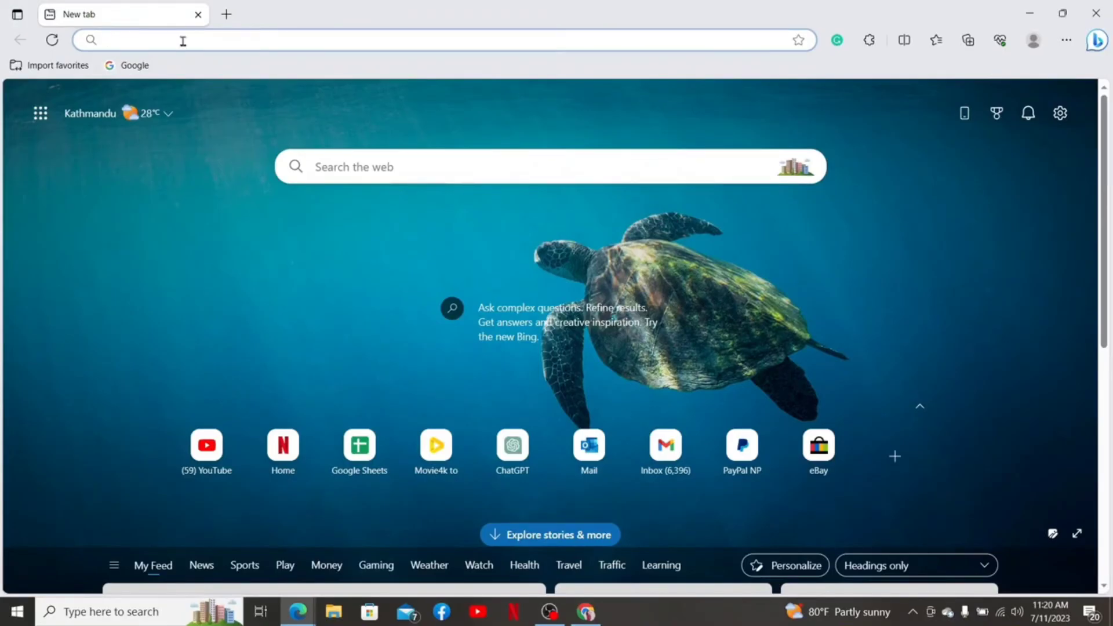
# Step: Load ticketmaster.com and go to Settings from the My Account menu
pyautogui.write('www.')
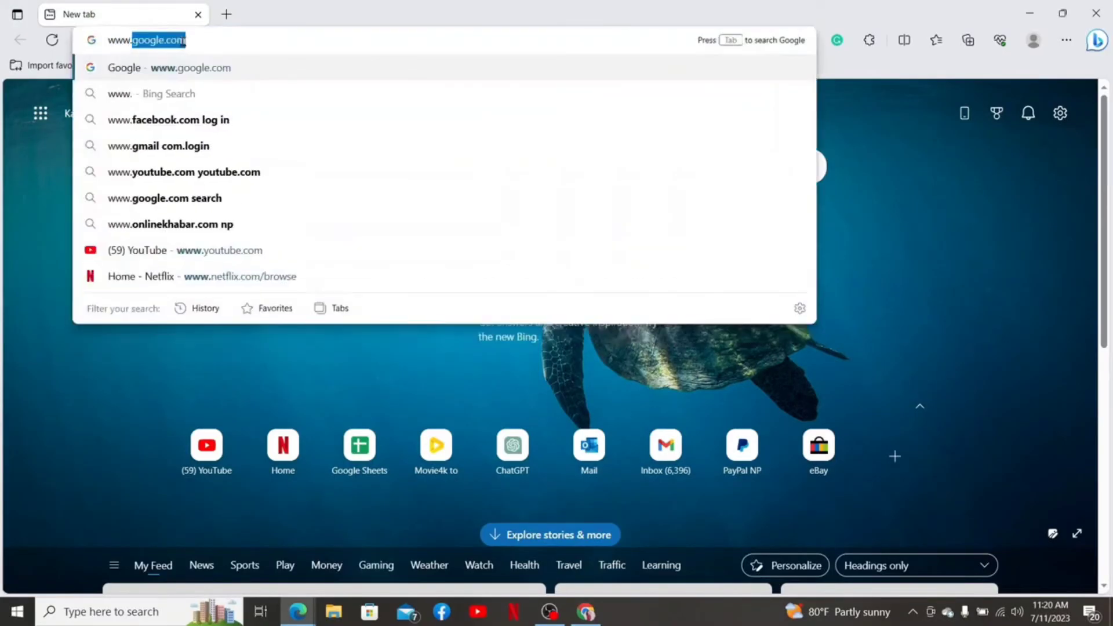
pyautogui.write('tic')
pyautogui.click(182, 40)
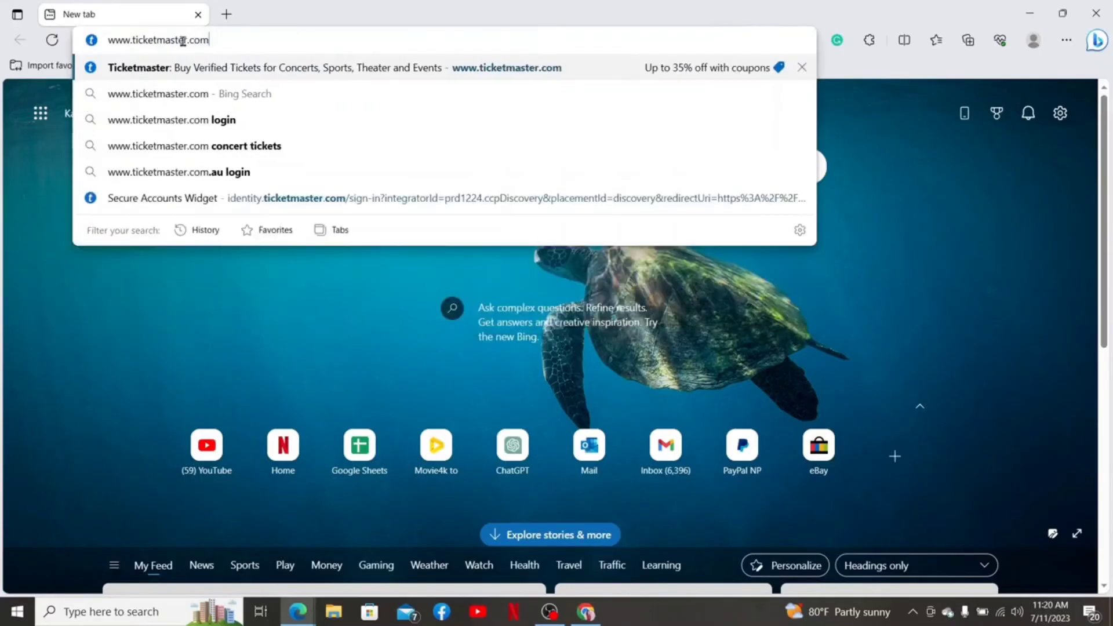
pyautogui.press('Return')
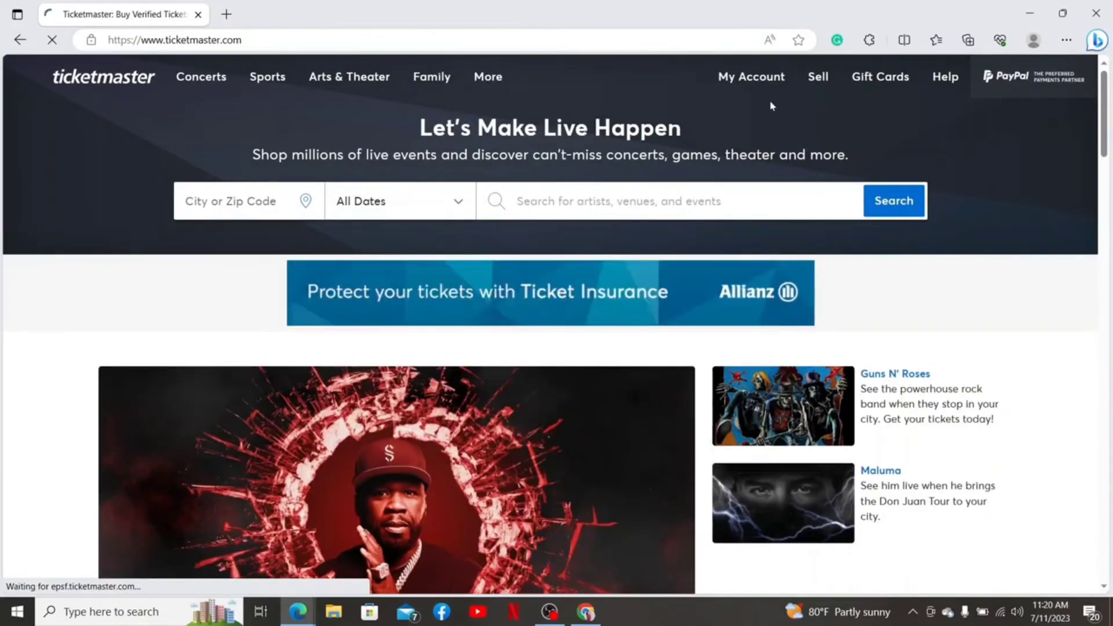
pyautogui.click(748, 79)
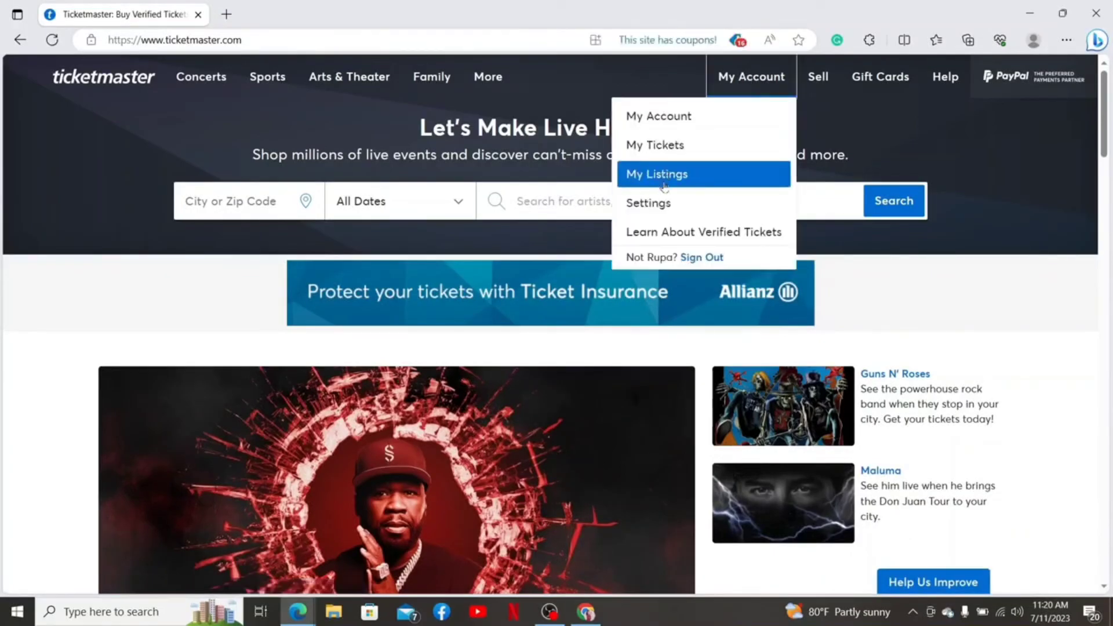
pyautogui.click(691, 207)
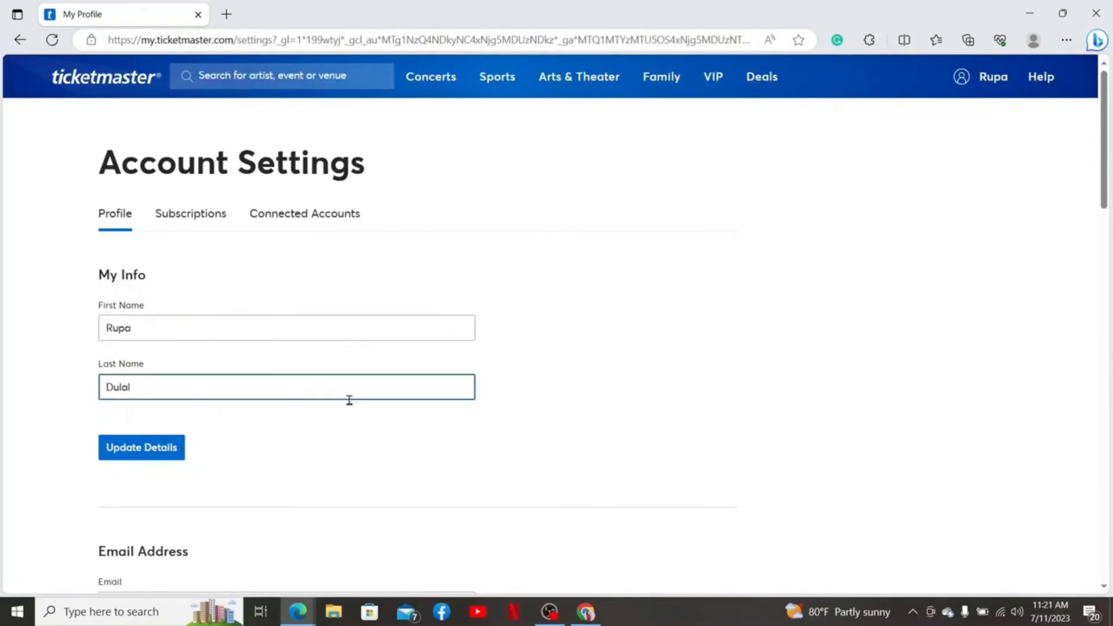
# Step: Replace the profile's current email with the new Gmail address and submit Update Email
pyautogui.scroll(-4, 348, 400)
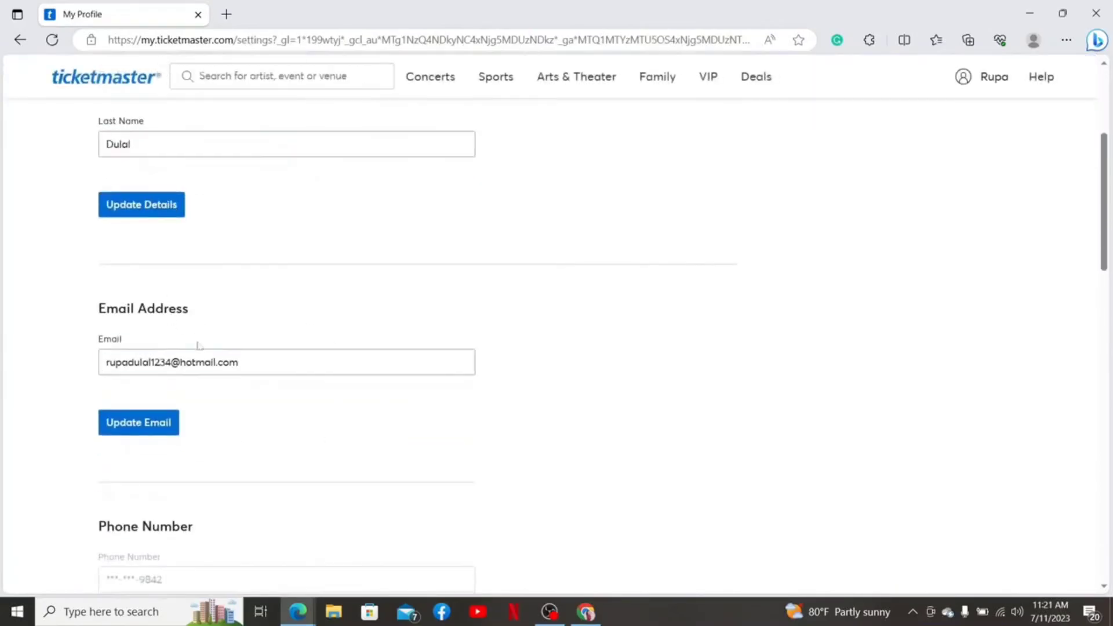
pyautogui.click(197, 361)
pyautogui.moveTo(320, 361); pyautogui.dragTo(60, 362)
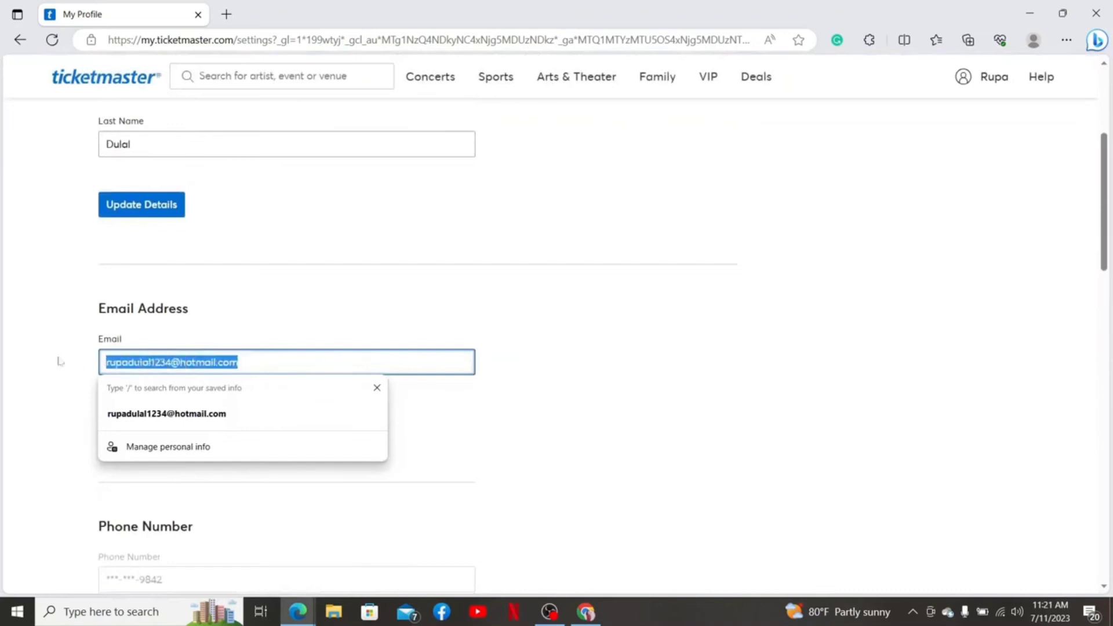
pyautogui.hotkey('ctrl', 'v')
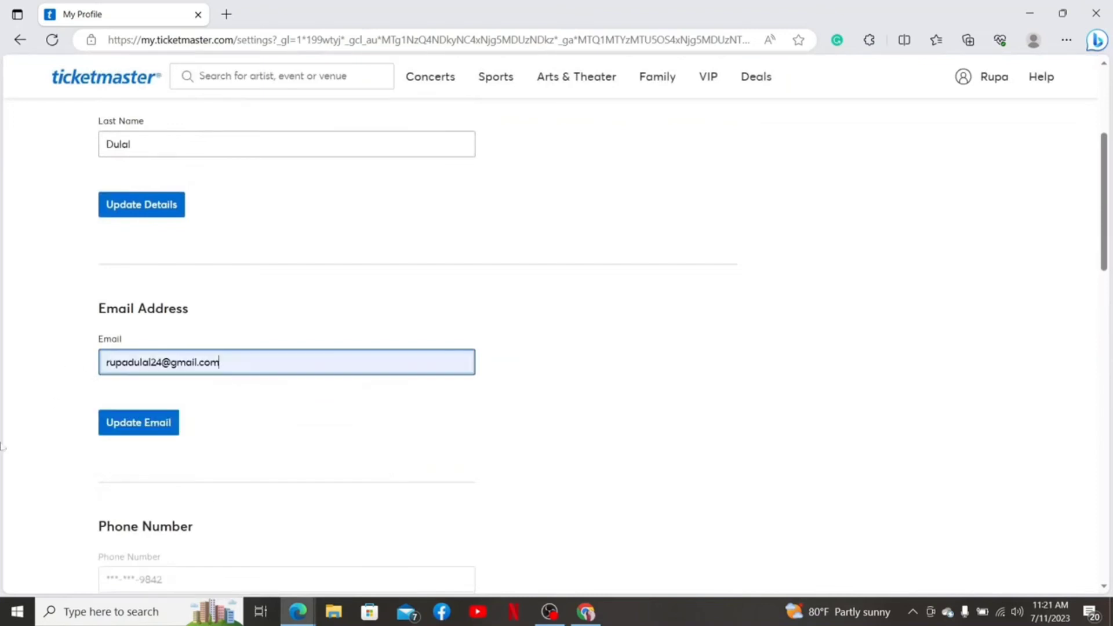
pyautogui.click(380, 472)
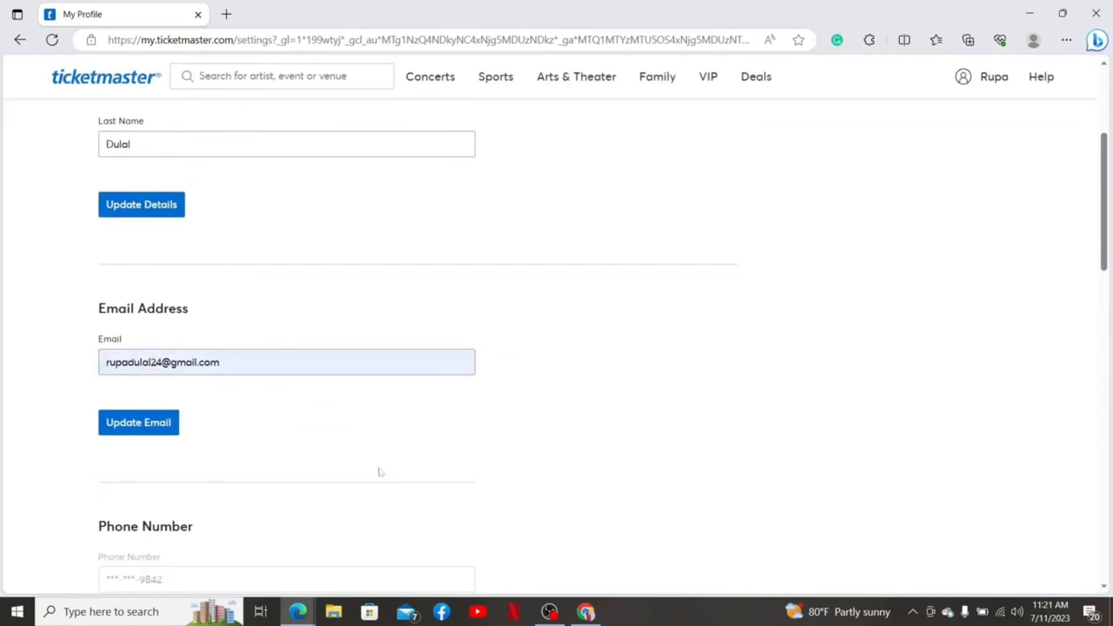
pyautogui.click(150, 424)
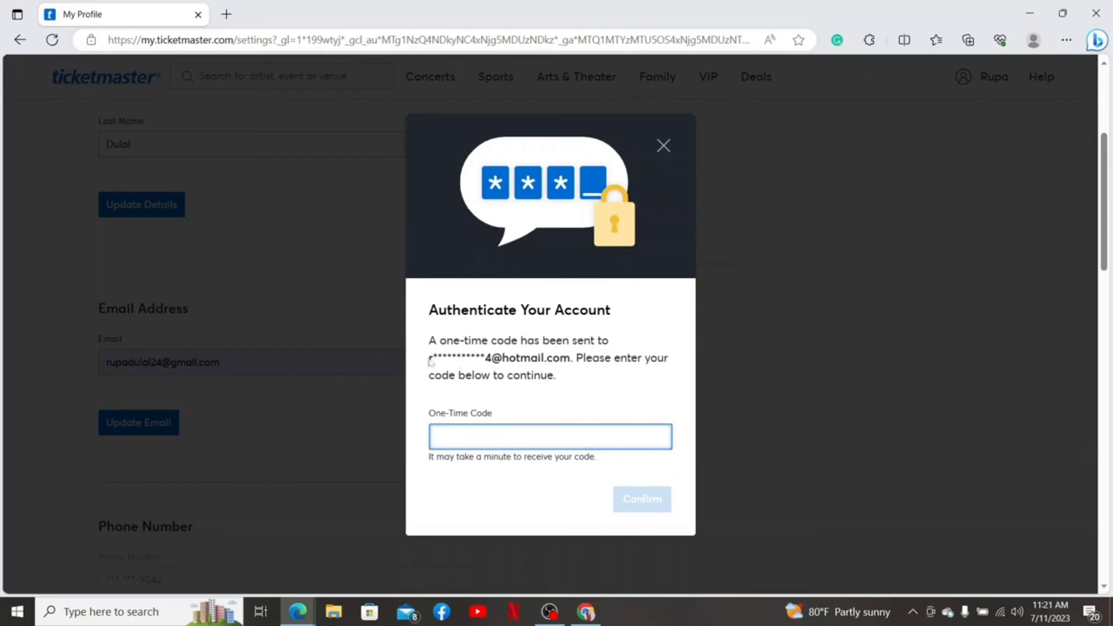
# Step: Note the masked address the code was sent to, then start a new browser tab
pyautogui.moveTo(429, 358); pyautogui.dragTo(568, 357)
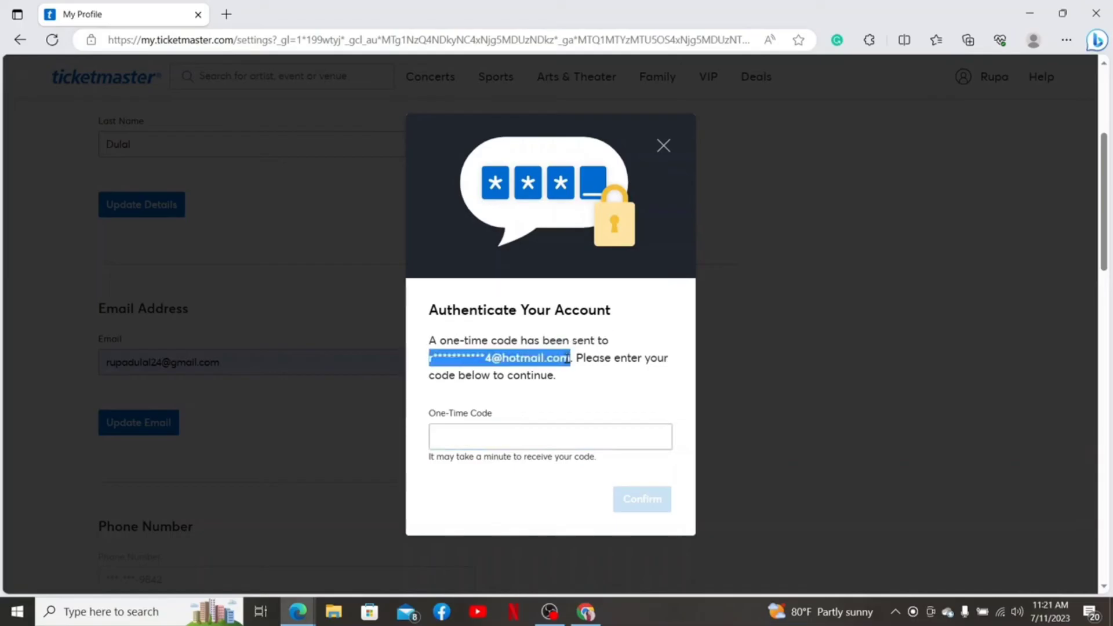
pyautogui.click(637, 392)
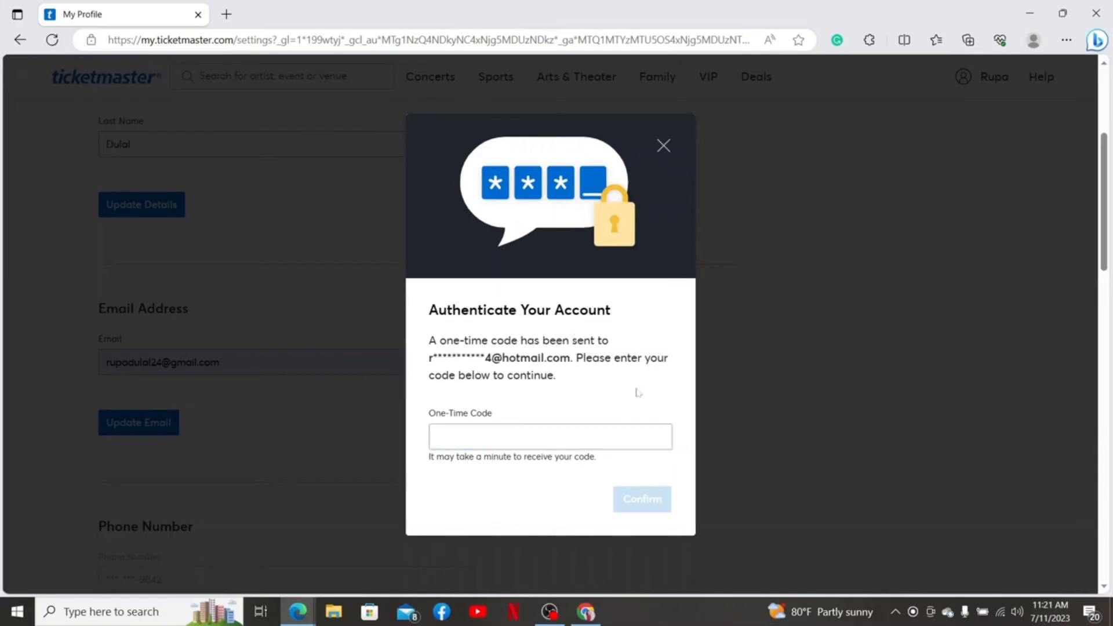
pyautogui.click(226, 14)
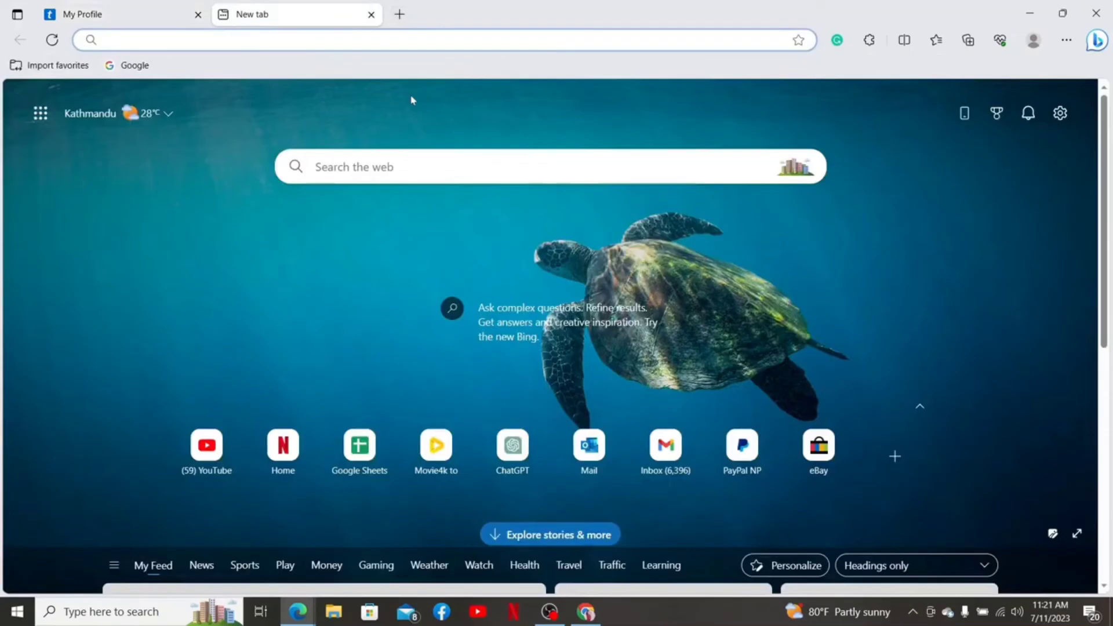
# Step: Load the mailbox in the new tab and select the one-time code in Ticketmaster's authentication email
pyautogui.write('gm')
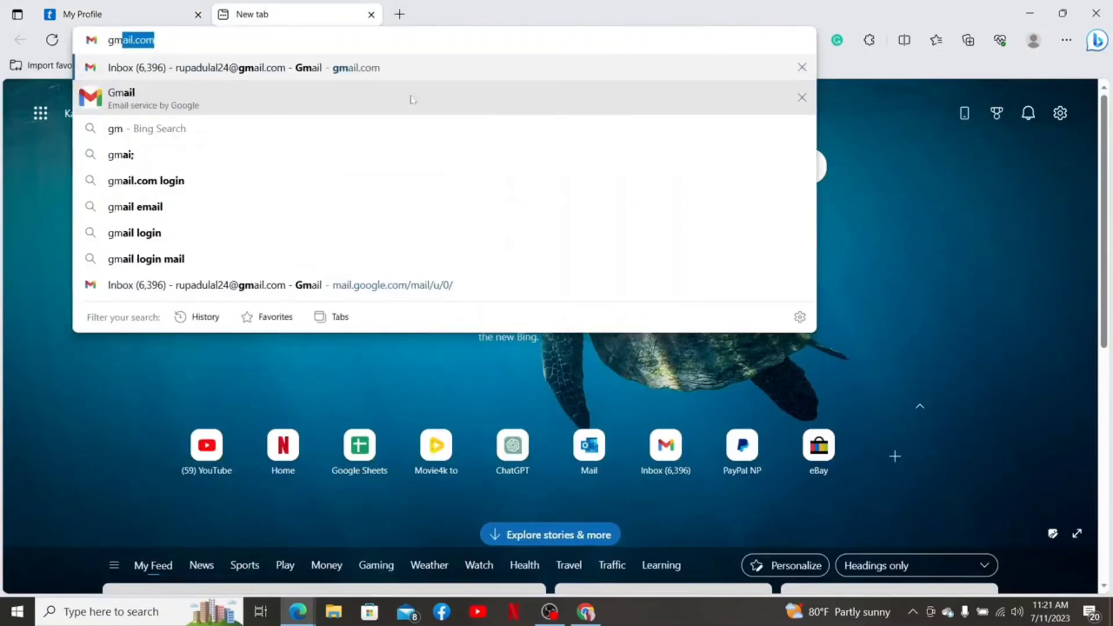
pyautogui.press('Return')
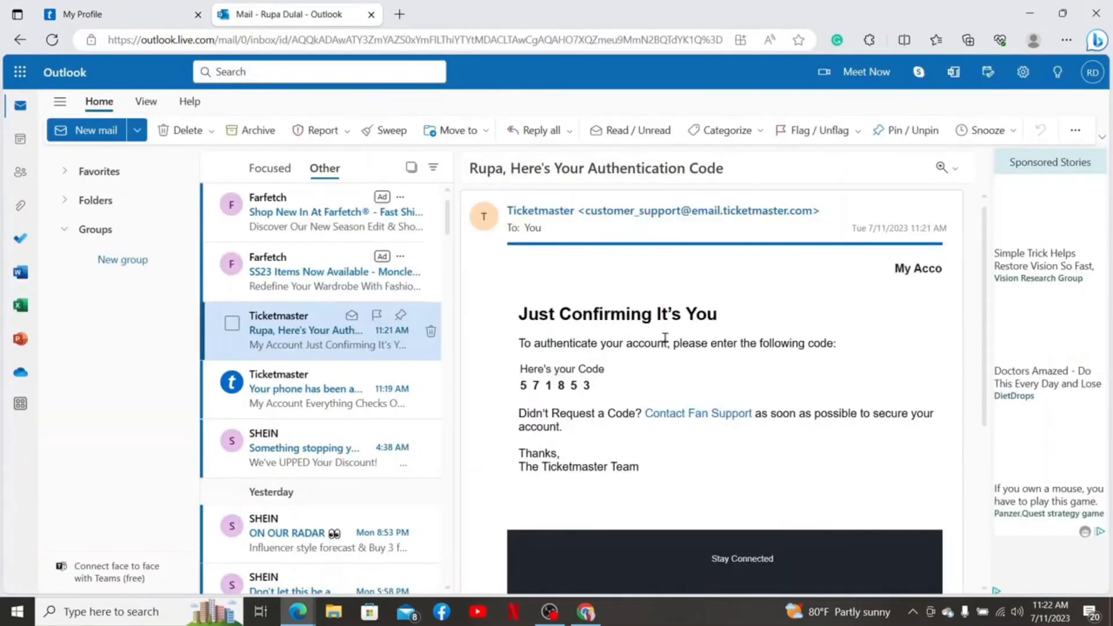
pyautogui.scroll(-1, 627, 386)
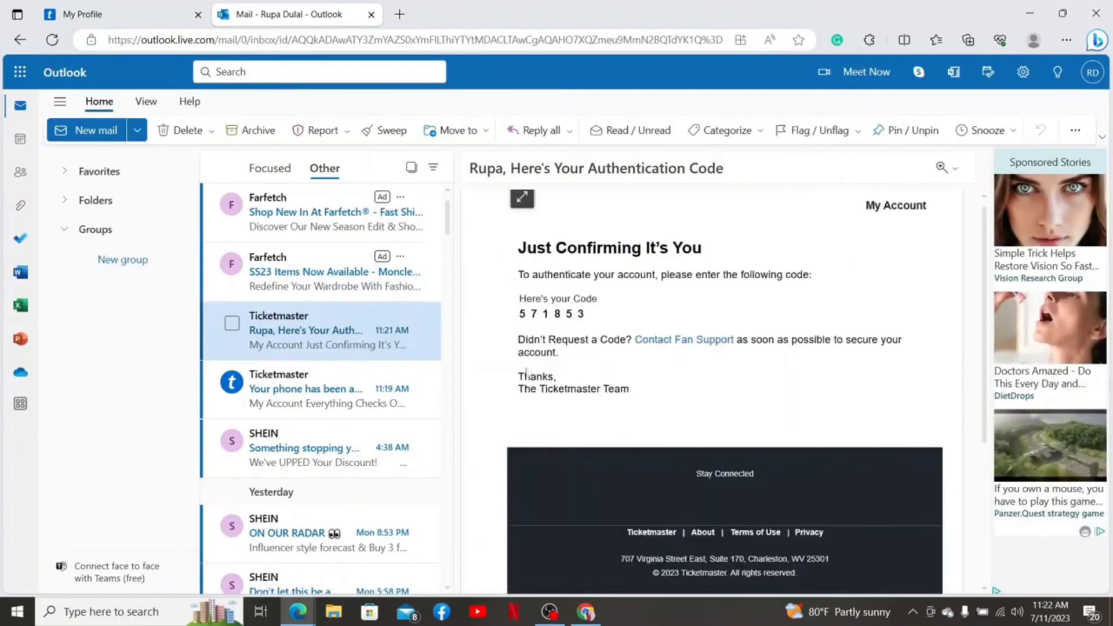
pyautogui.moveTo(521, 316); pyautogui.dragTo(588, 312)
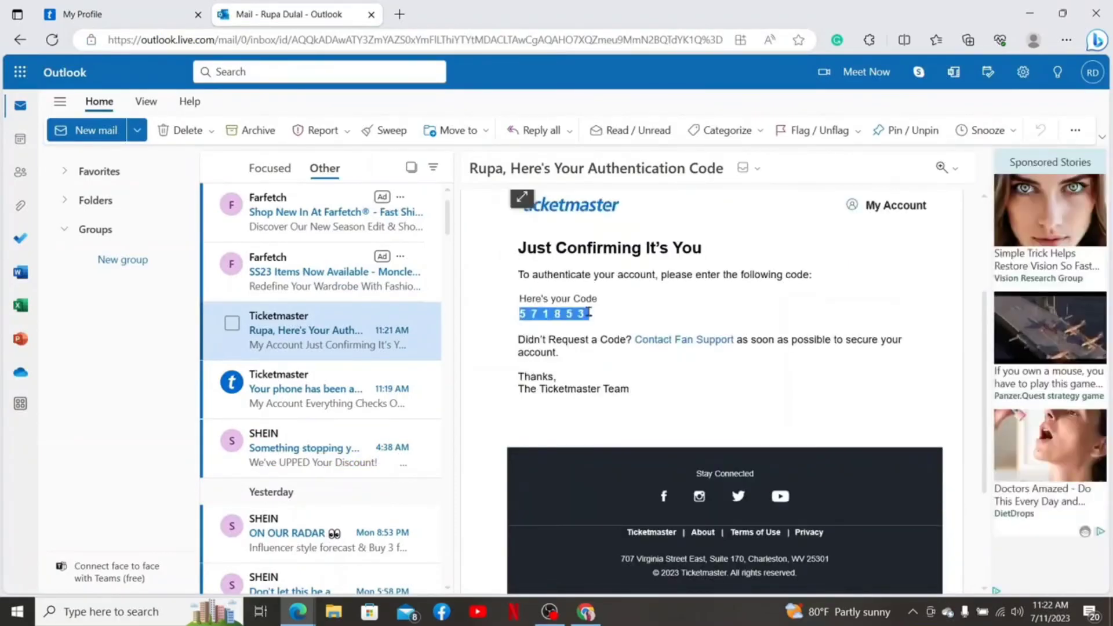
pyautogui.click(116, 16)
# Step: Paste the one-time code into the Authenticate Your Account dialog and confirm it
pyautogui.click(490, 443)
pyautogui.hotkey('ctrl', 'v')
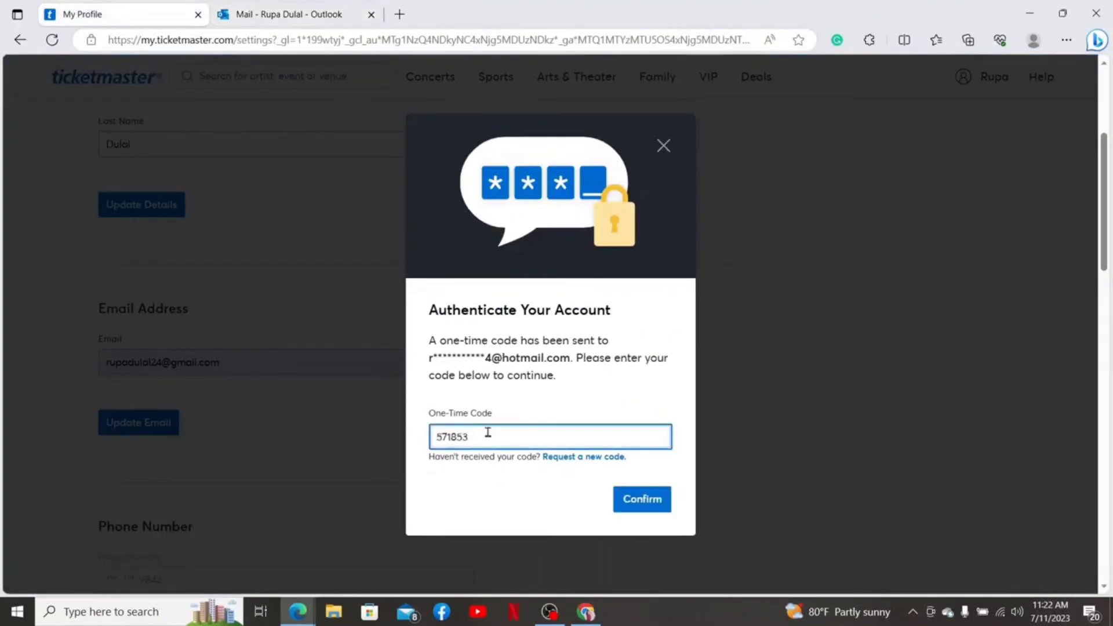
pyautogui.click(642, 499)
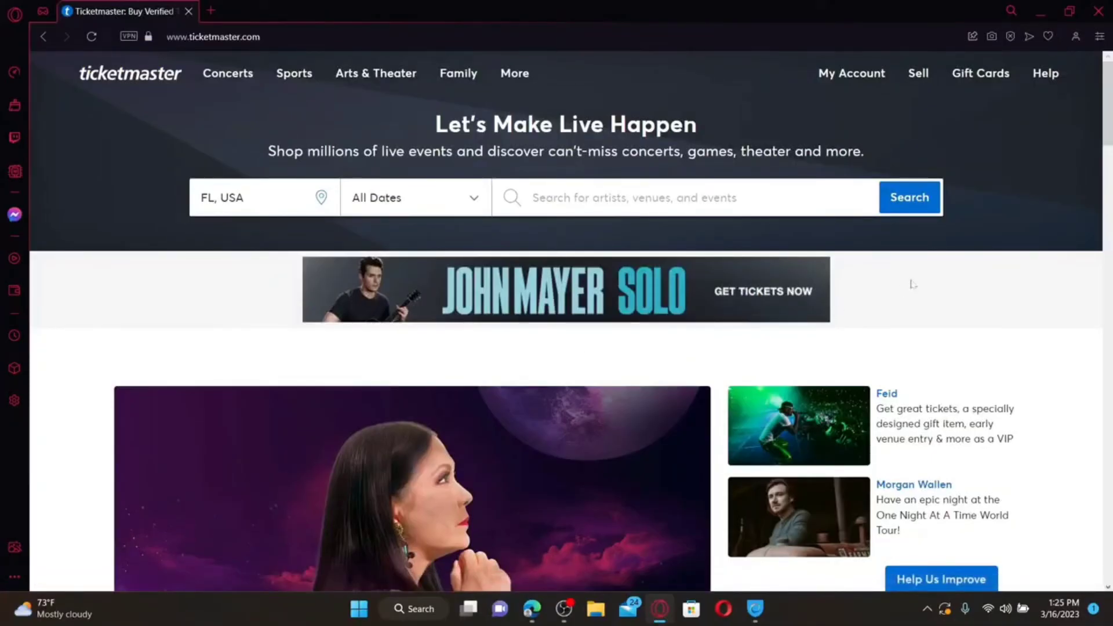
# Step: Search Fan Support for 'delete my account' and follow 'Closing a My Account profile' to the privacy form
pyautogui.click(1050, 78)
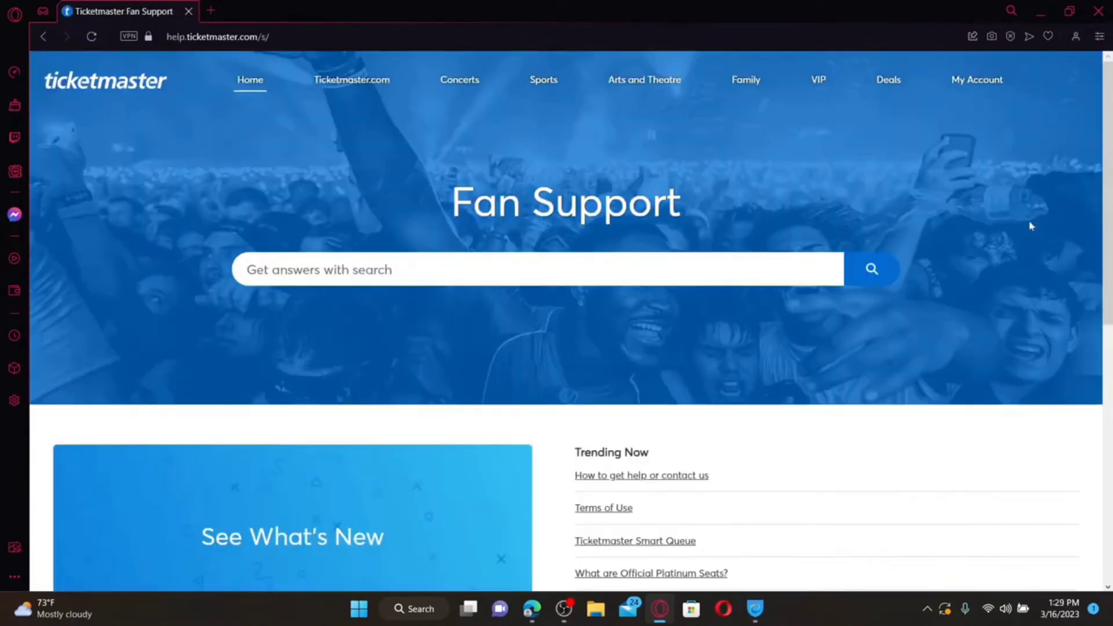
pyautogui.write('delete my ')
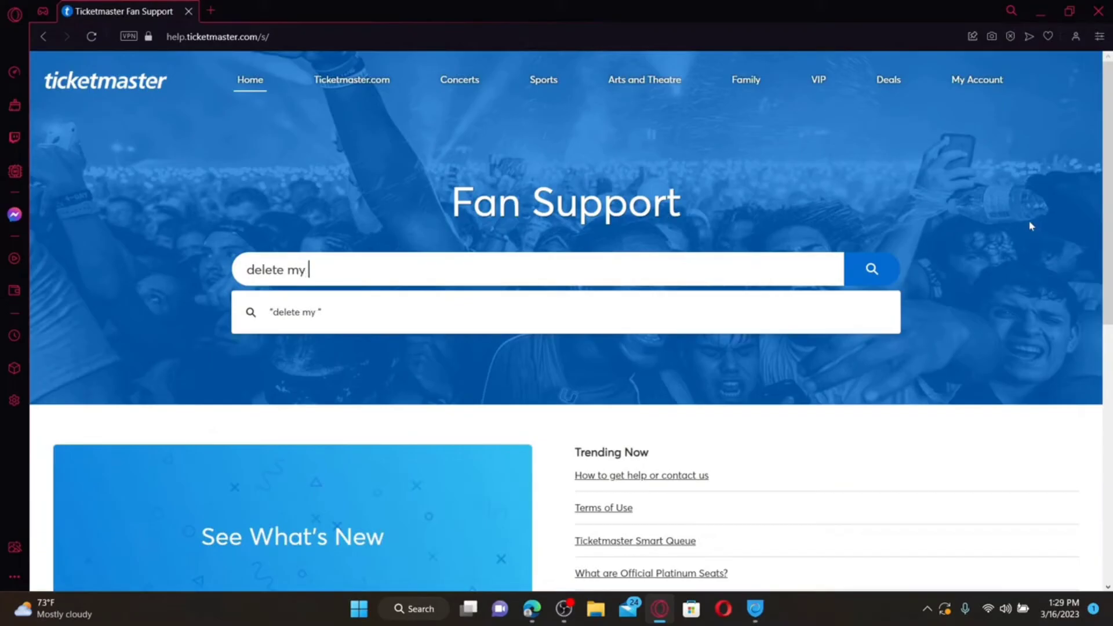
pyautogui.write('account')
pyautogui.press('Return')
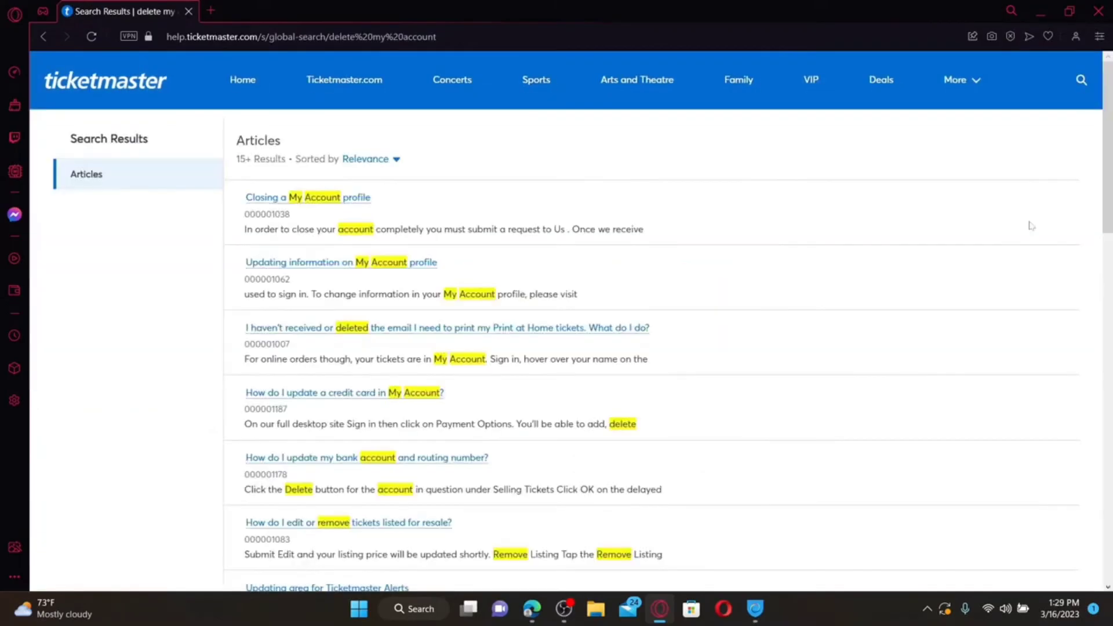
pyautogui.click(328, 200)
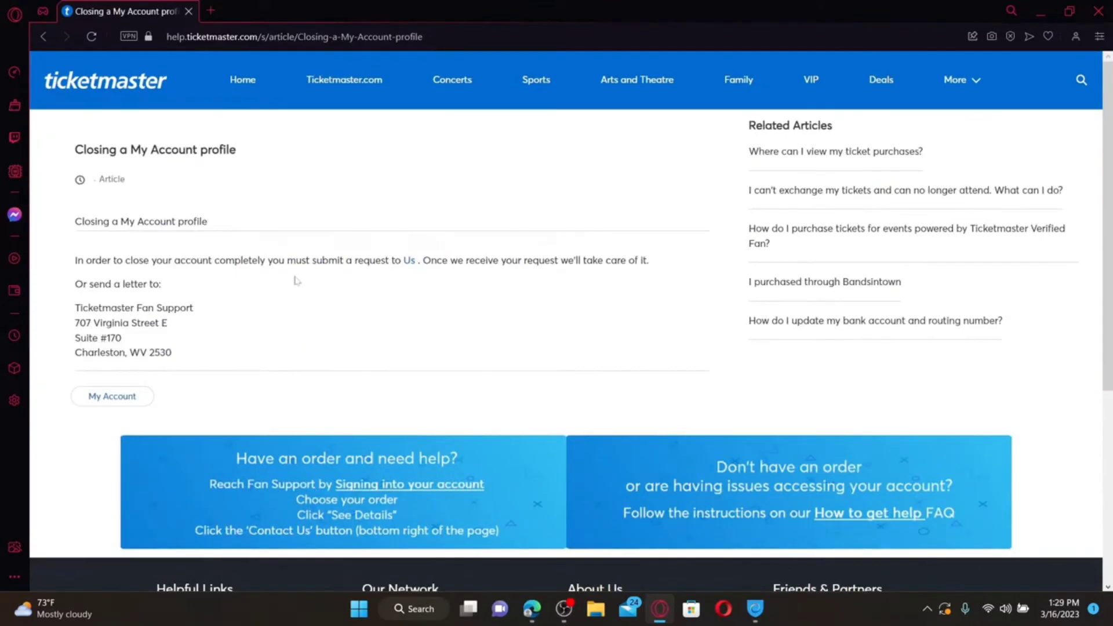
pyautogui.click(409, 261)
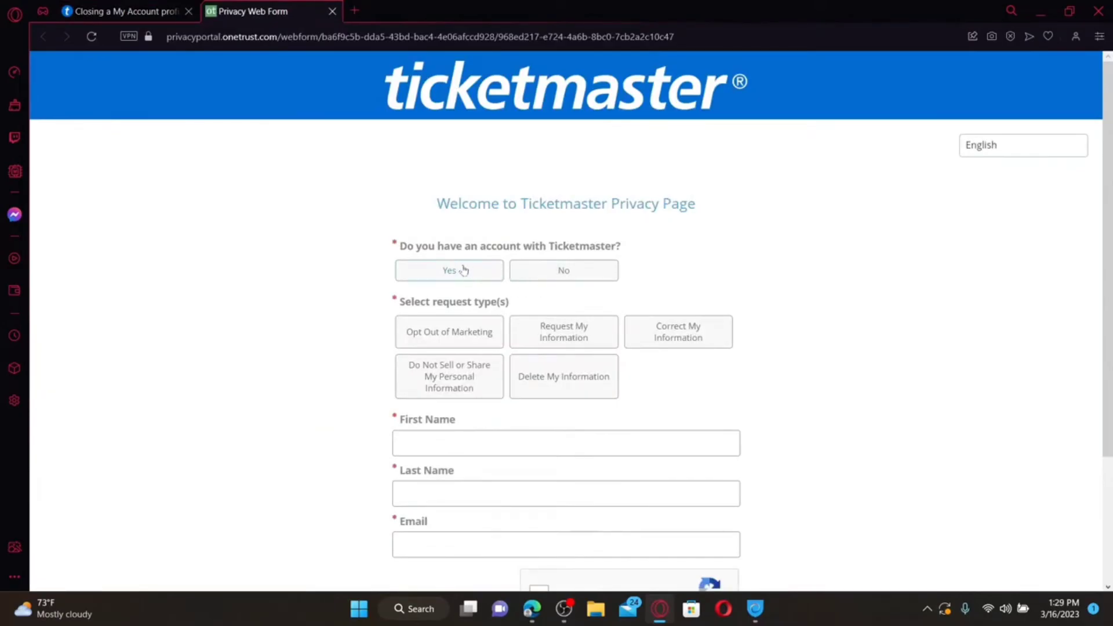
# Step: Answer Yes to having a Ticketmaster account and choose Delete My Information
pyautogui.click(461, 272)
pyautogui.scroll(-2, 462, 273)
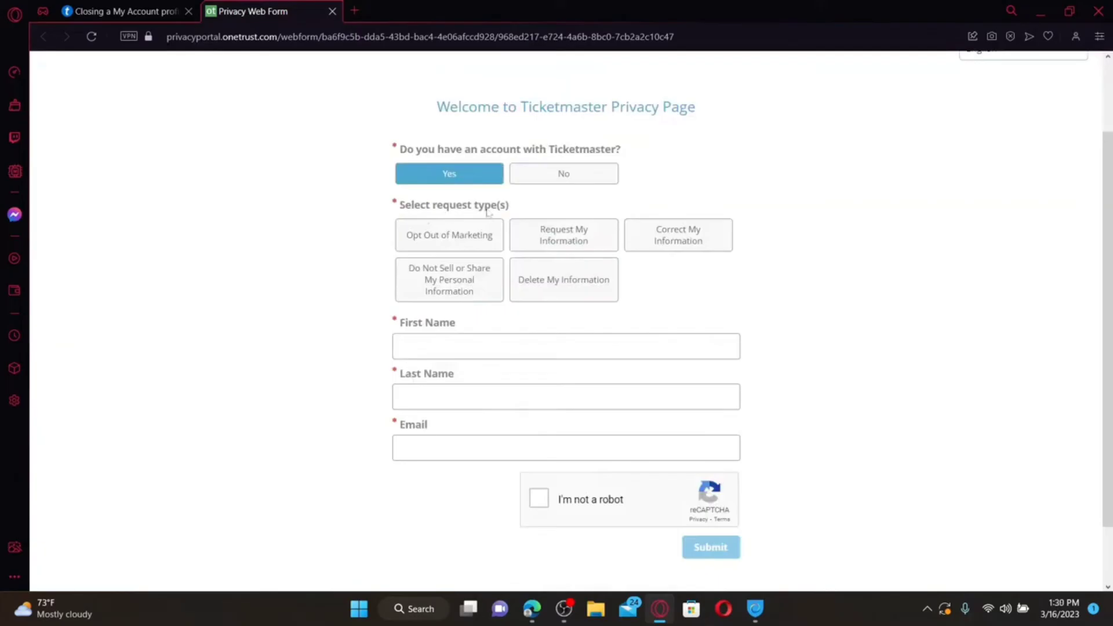
pyautogui.click(556, 279)
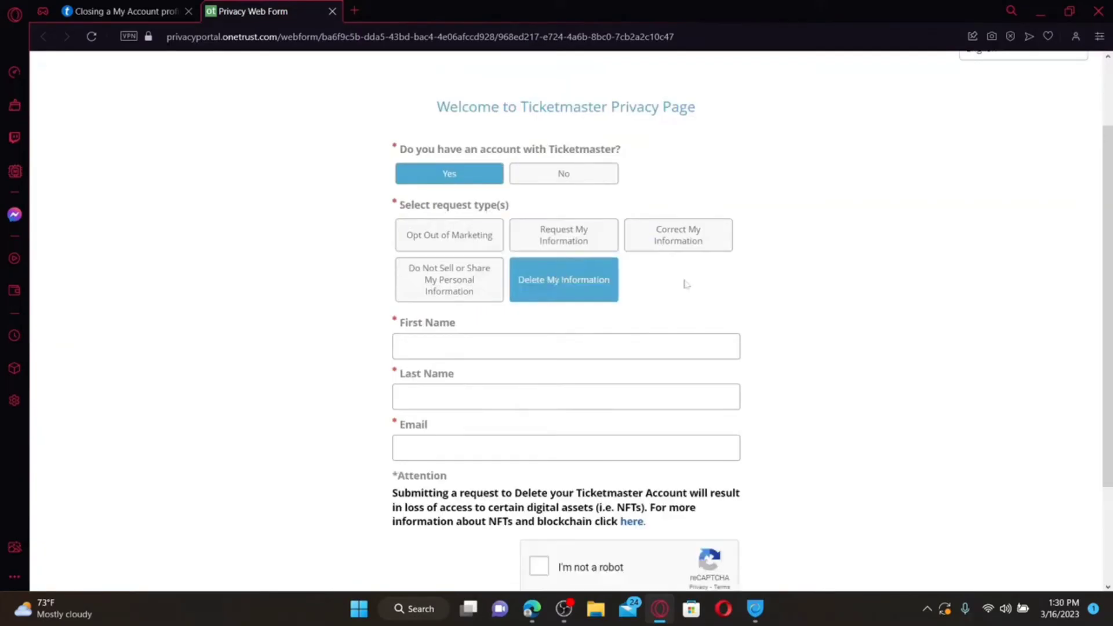
pyautogui.scroll(-1, 686, 283)
pyautogui.scroll(-1, 686, 284)
# Step: Fill in the account holder's first name, last name and email, pass the captcha, and submit
pyautogui.press('Tab')
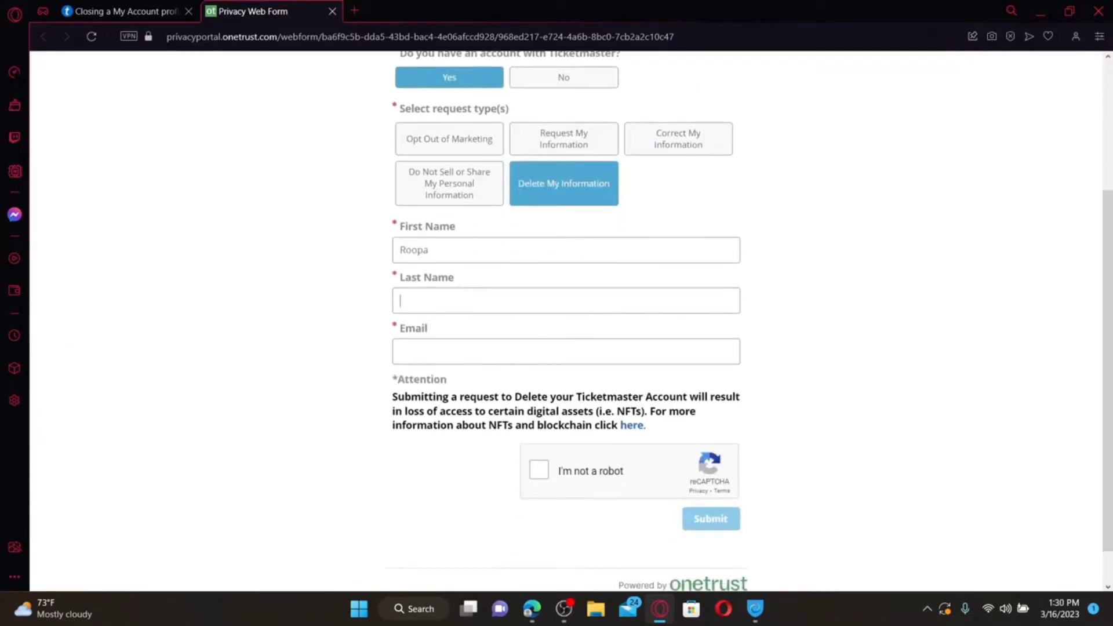
pyautogui.press('Tab')
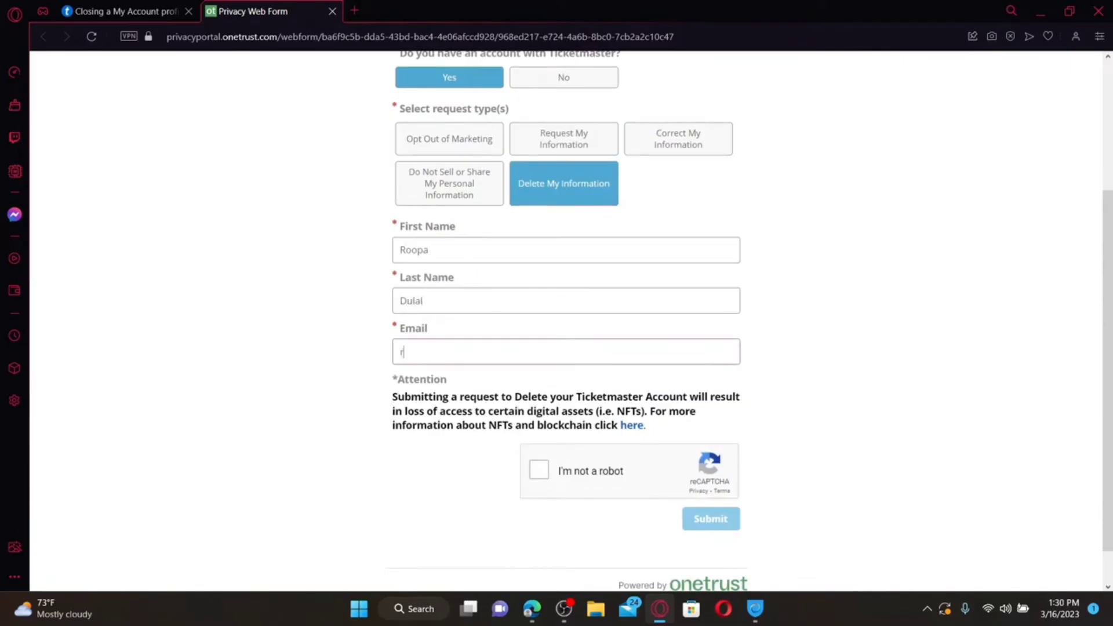
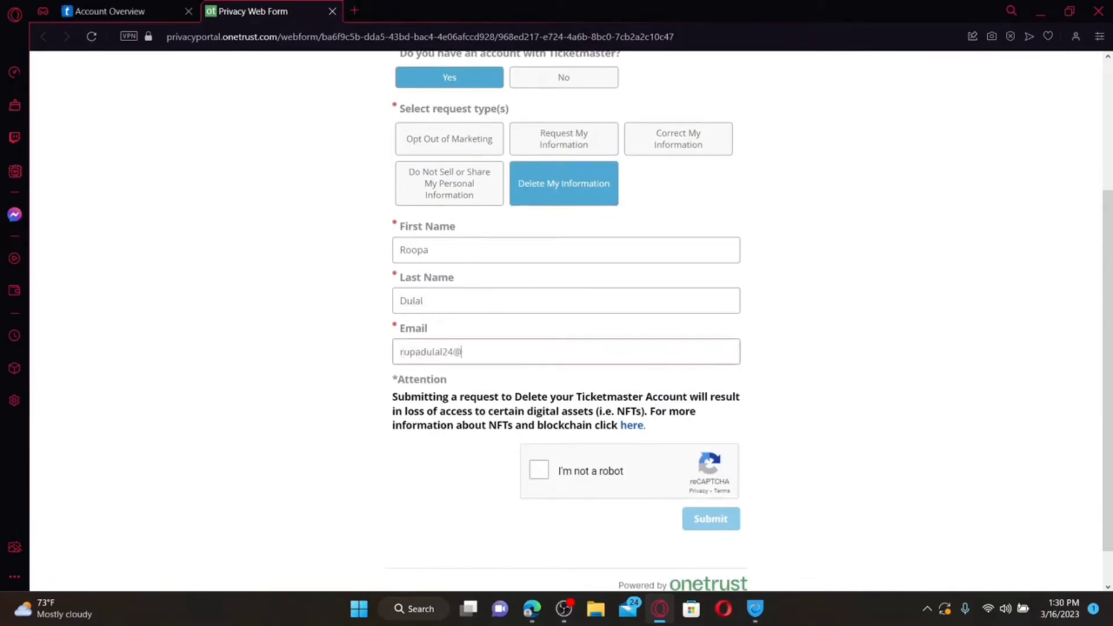
pyautogui.click(540, 480)
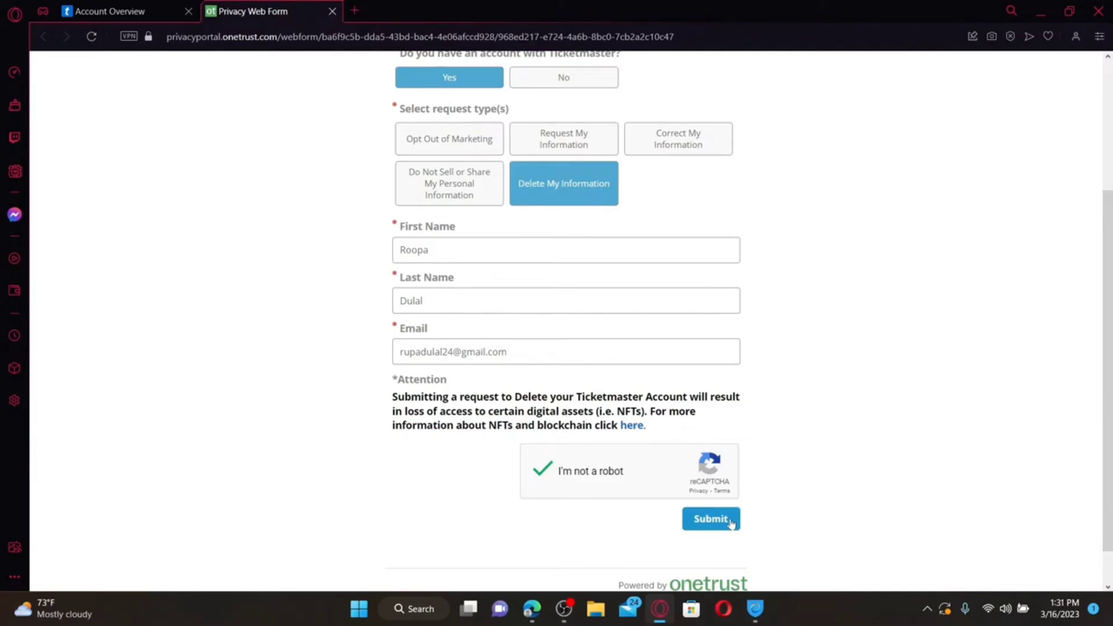
pyautogui.click(715, 520)
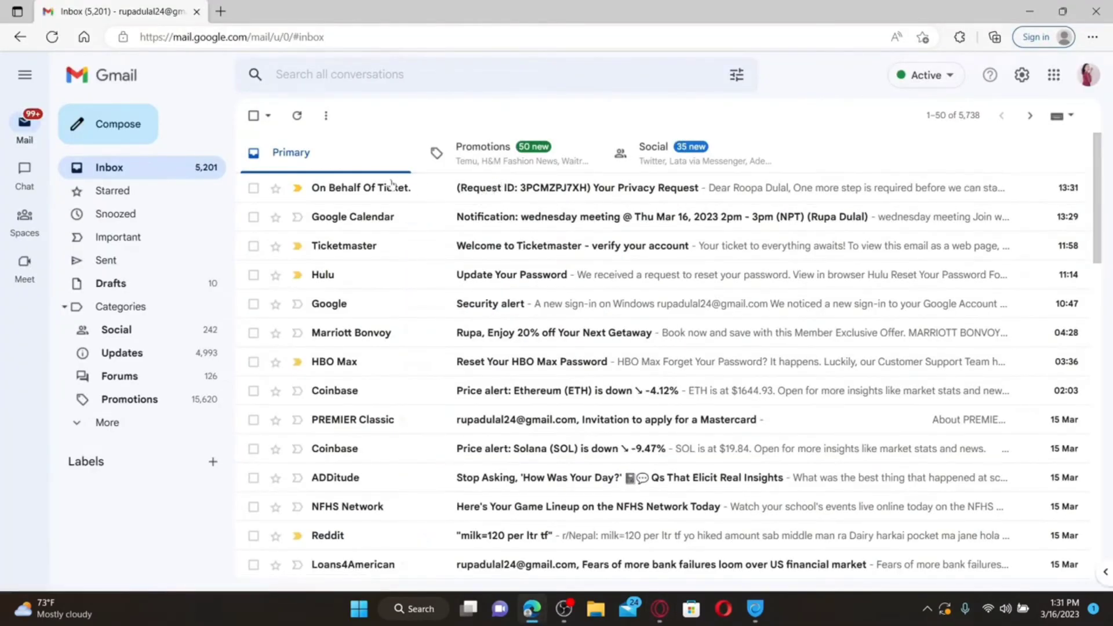
# Step: Open 'Your Privacy Request' email in Gmail and use its Confirm Email button
pyautogui.click(738, 146)
pyautogui.click(530, 192)
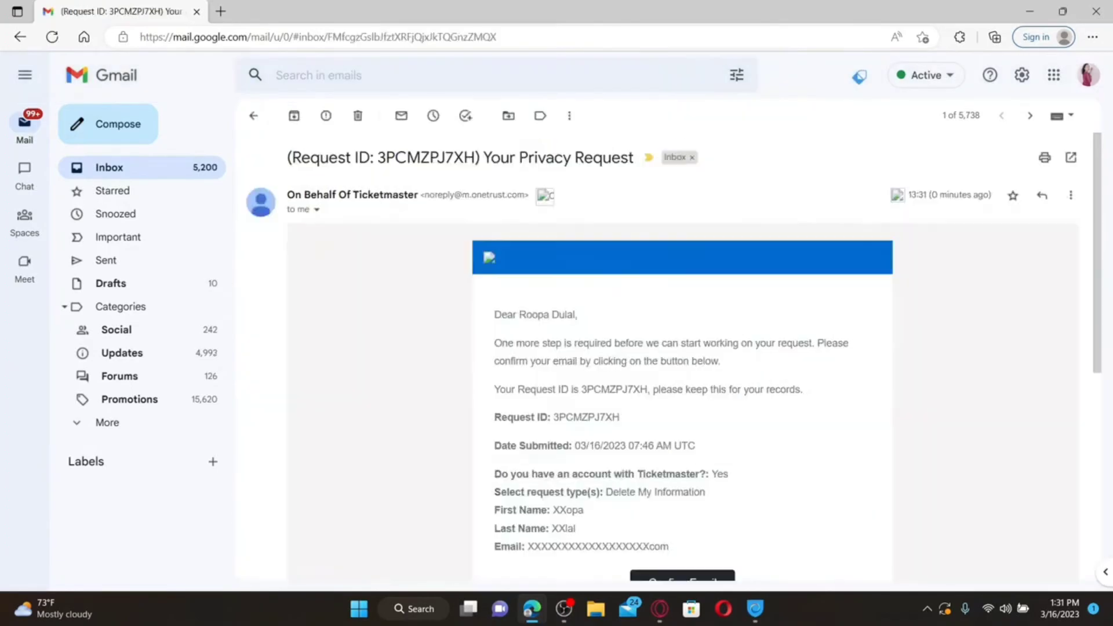
pyautogui.scroll(-1, 463, 254)
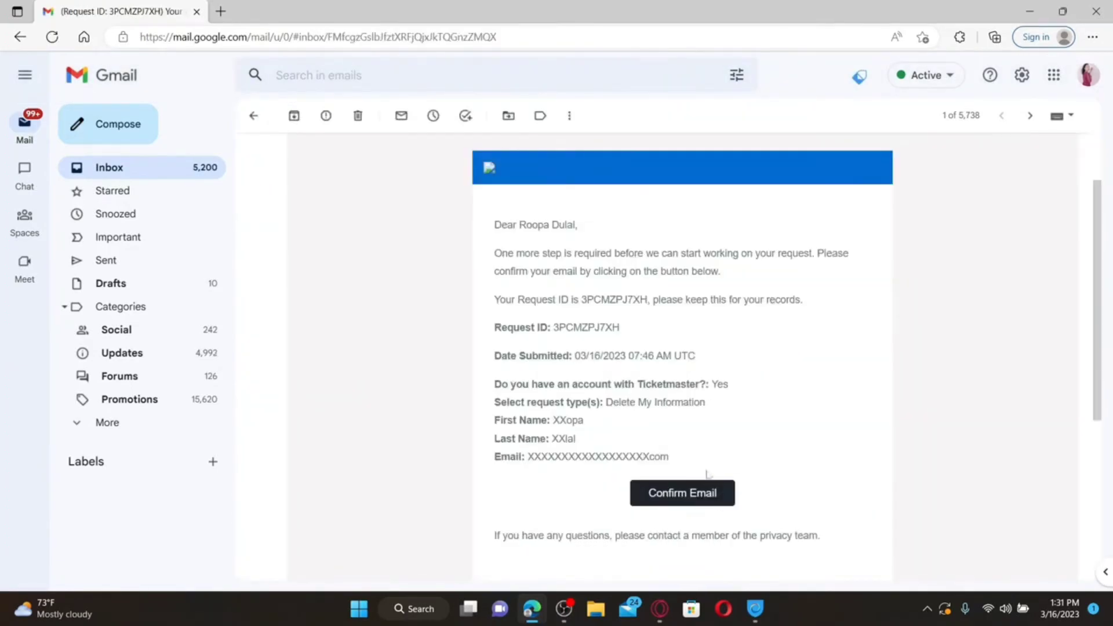
pyautogui.click(689, 499)
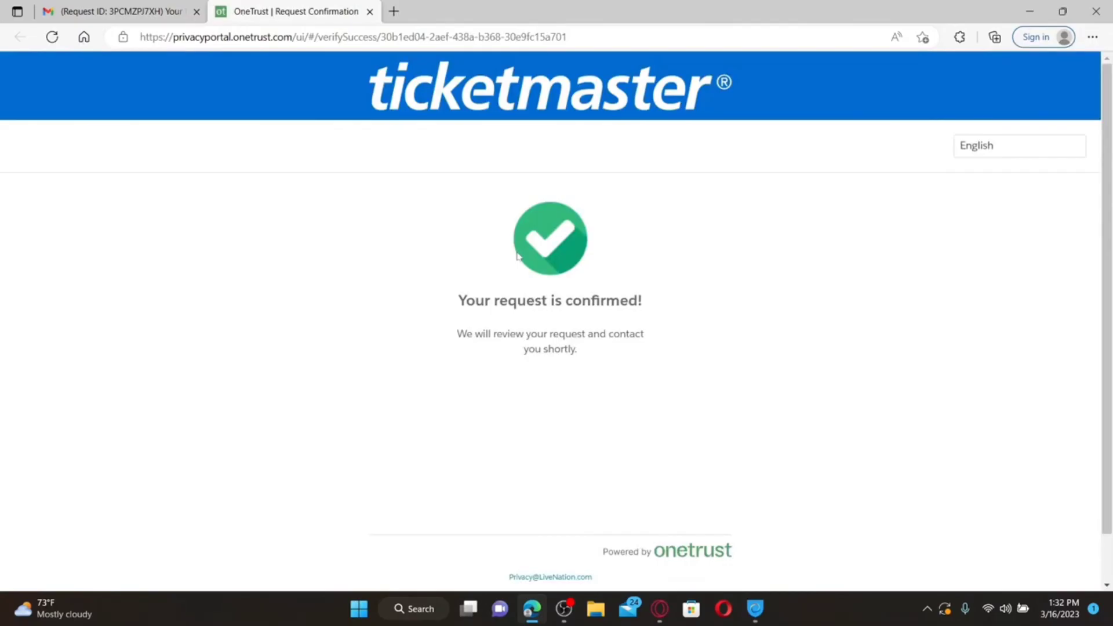
# Step: From the Needs Attention email's View Request, enter the account email and captcha to request an access code
pyautogui.hotkey('ctrl', 'Tab')
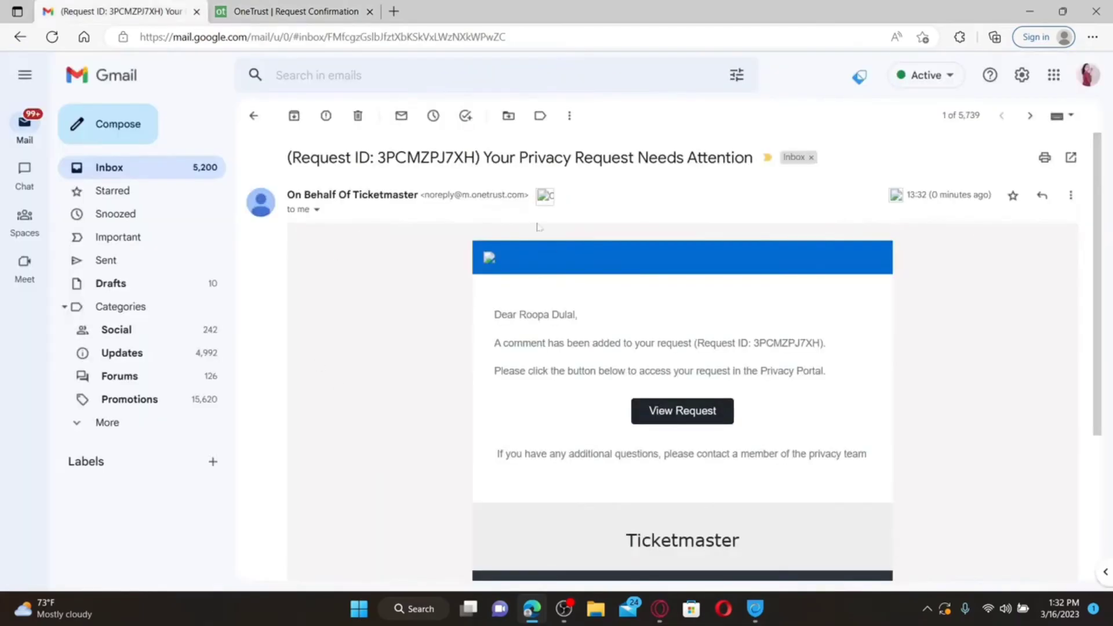
pyautogui.click(296, 12)
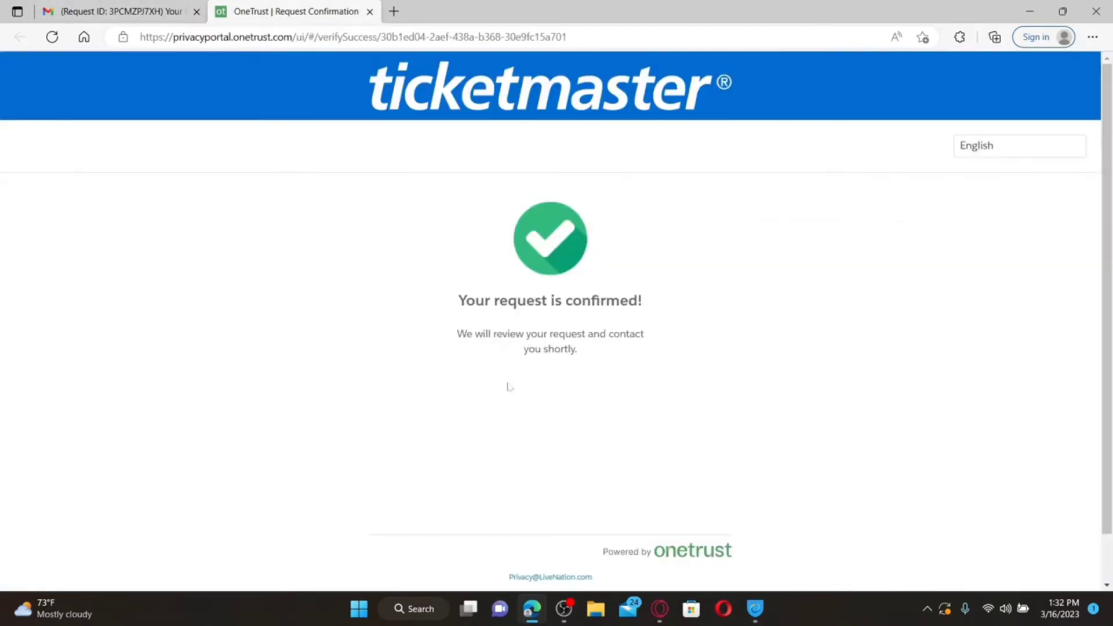
pyautogui.hotkey('ctrl', 'Tab')
pyautogui.click(688, 410)
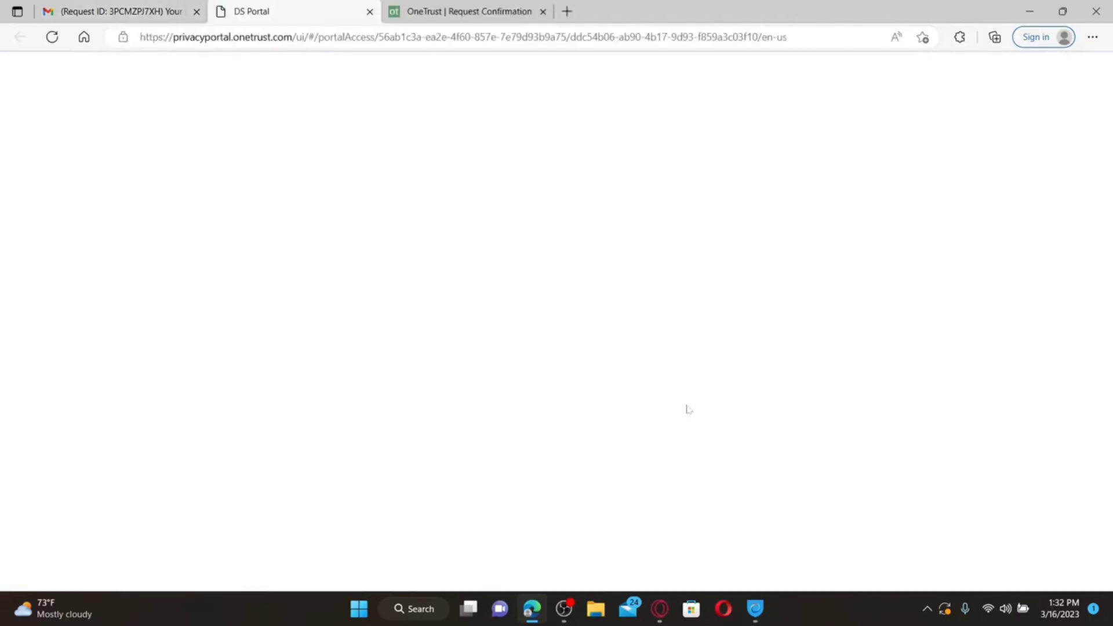
pyautogui.press('Tab')
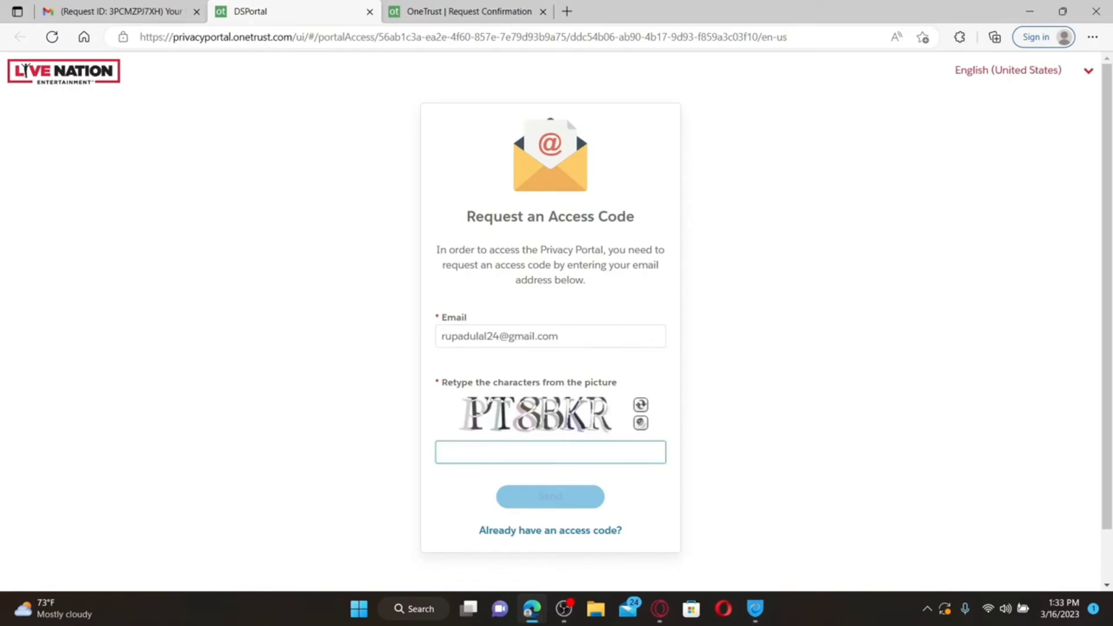
pyautogui.click(578, 497)
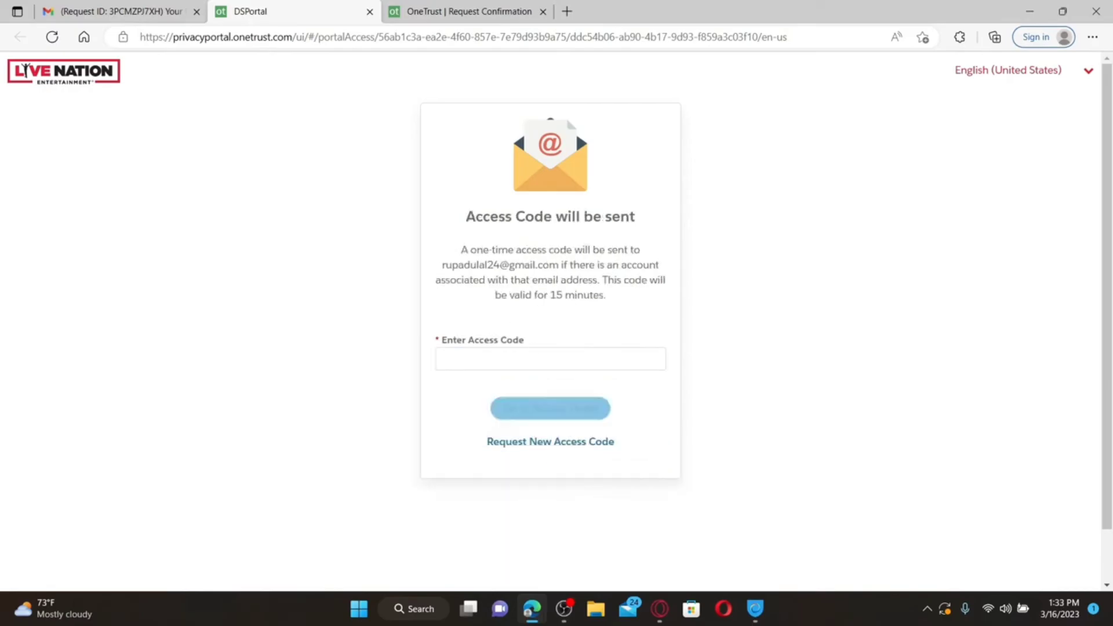
# Step: Copy the one-time access code from Gmail, paste it, and go to the privacy portal
pyautogui.click(551, 359)
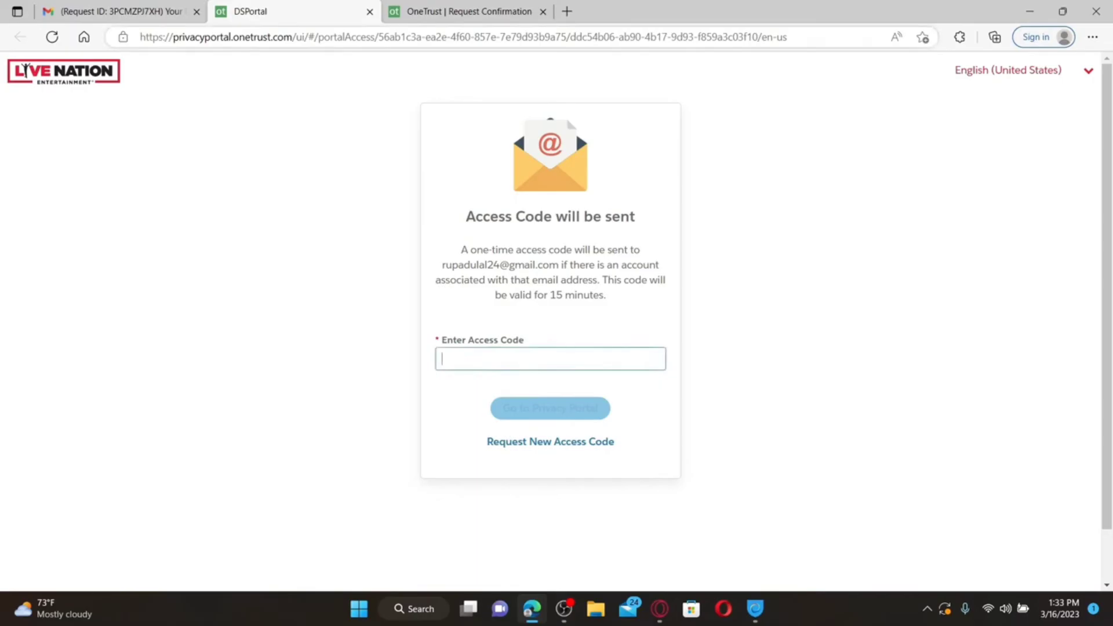
pyautogui.click(116, 11)
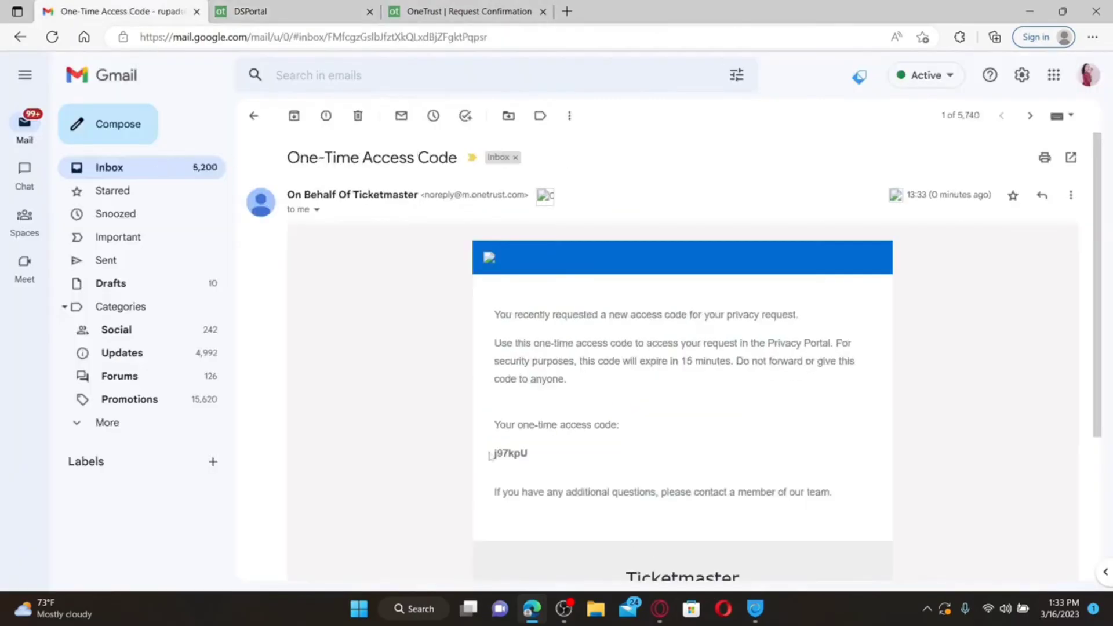
pyautogui.moveTo(489, 455); pyautogui.dragTo(543, 462)
pyautogui.hotkey('ctrl', 'c')
pyautogui.hotkey('ctrl', 'Tab')
pyautogui.hotkey('ctrl', 'v')
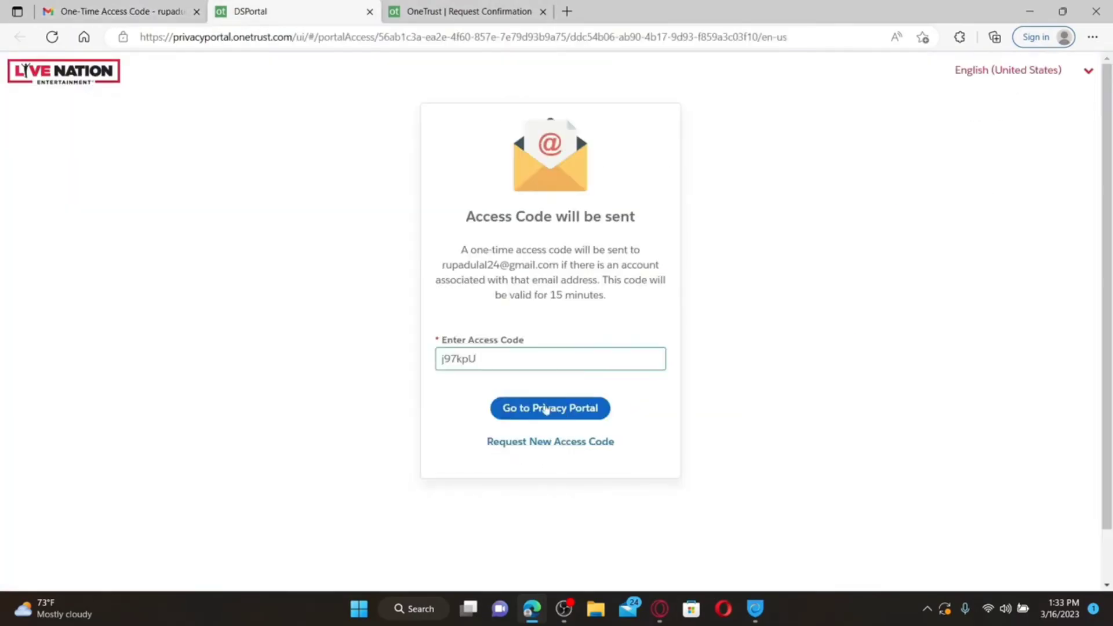
pyautogui.click(545, 410)
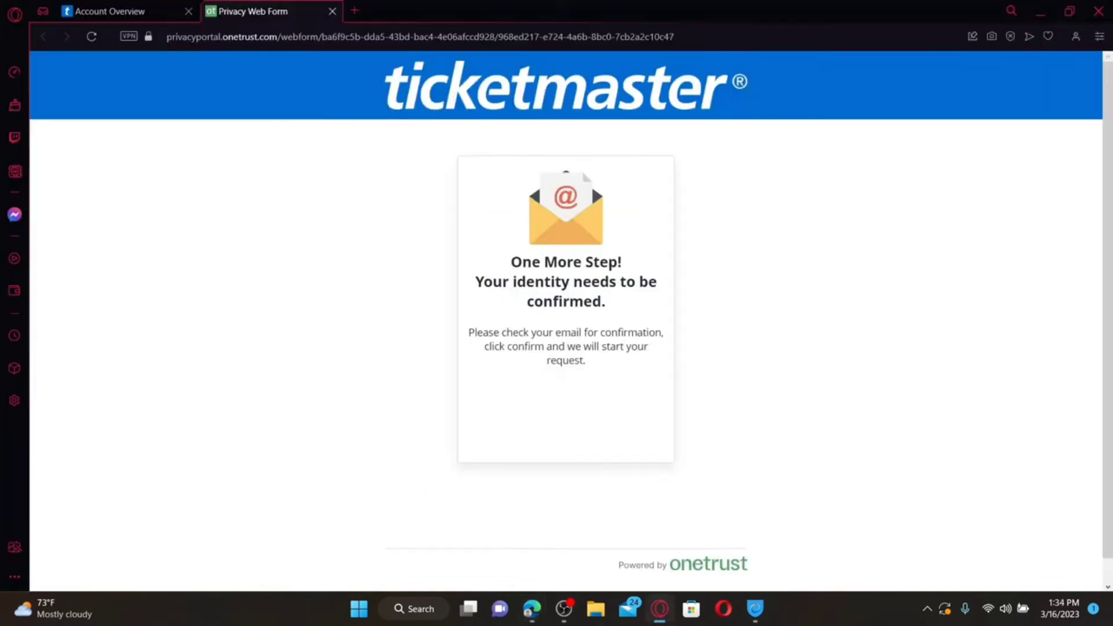
# Step: Return to the Account Overview tab, then minimize the Edge window showing the deletion confirmation
pyautogui.hotkey('ctrl', 'shift', 'Tab')
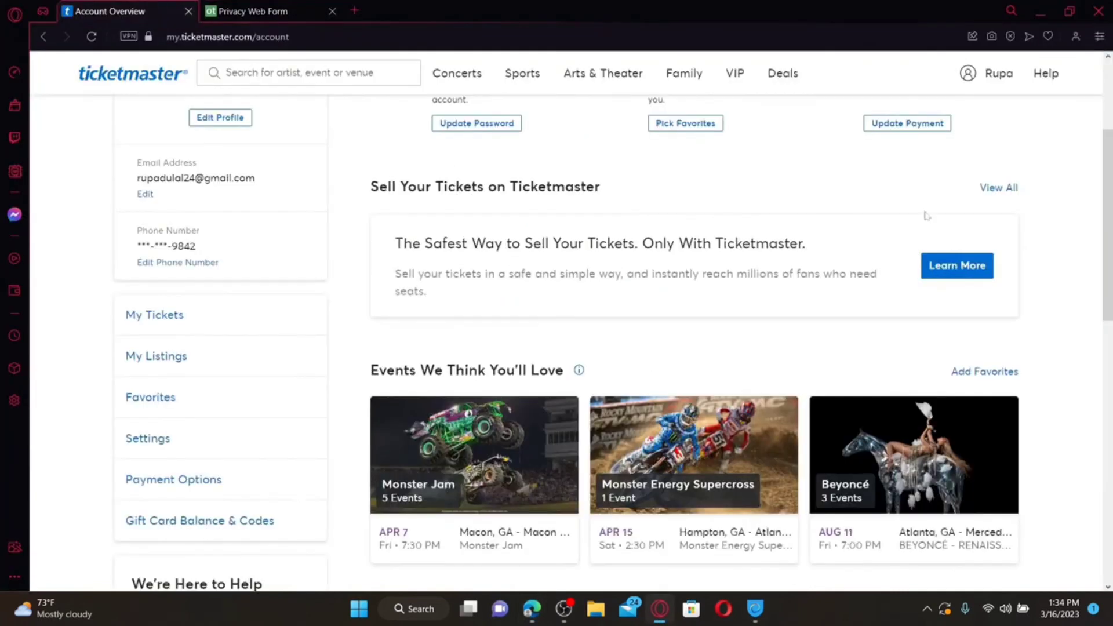
pyautogui.hotkey('alt', 'Tab')
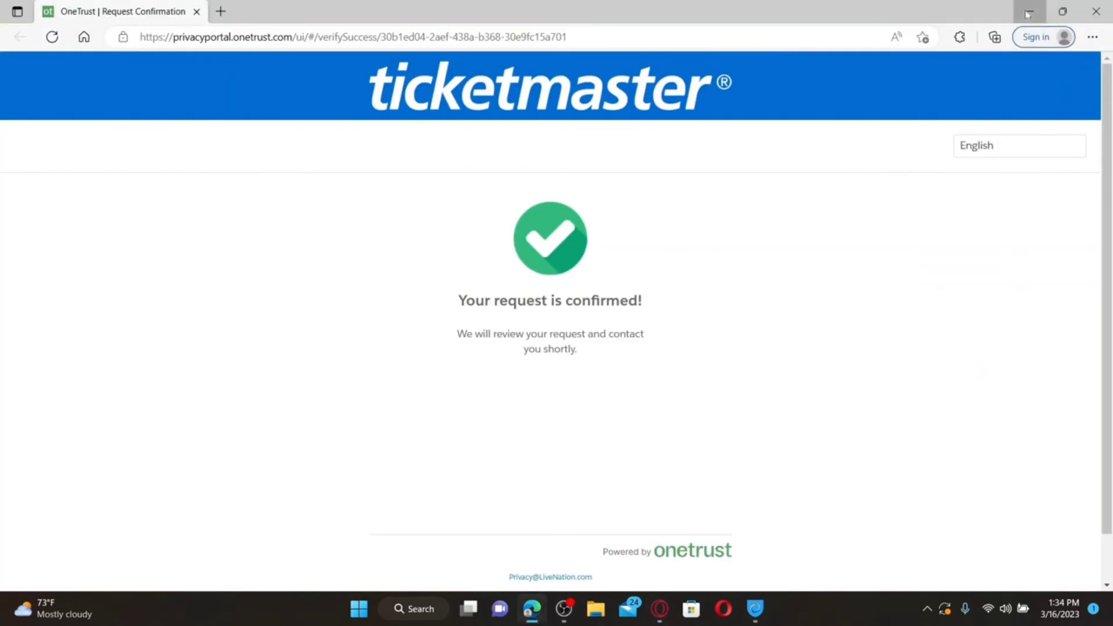
pyautogui.click(1027, 13)
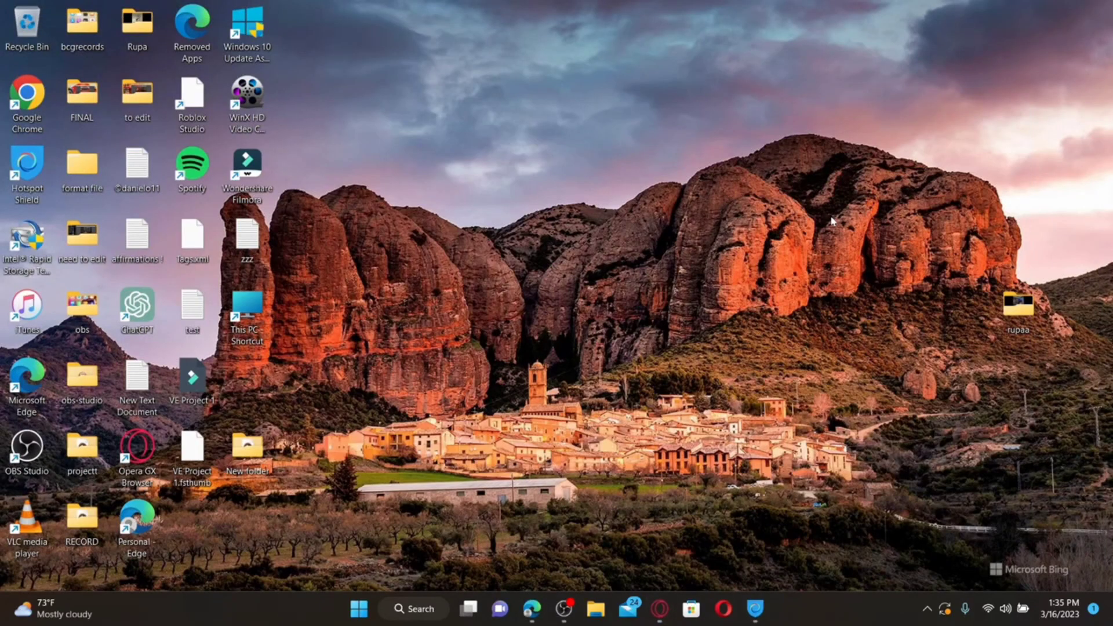